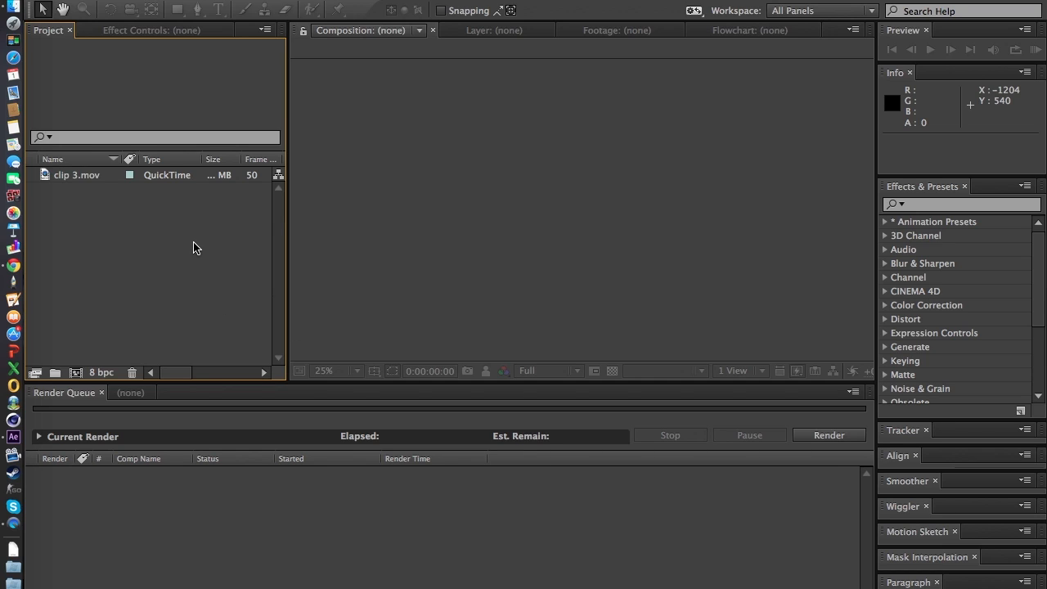
pyautogui.click(256, 175)
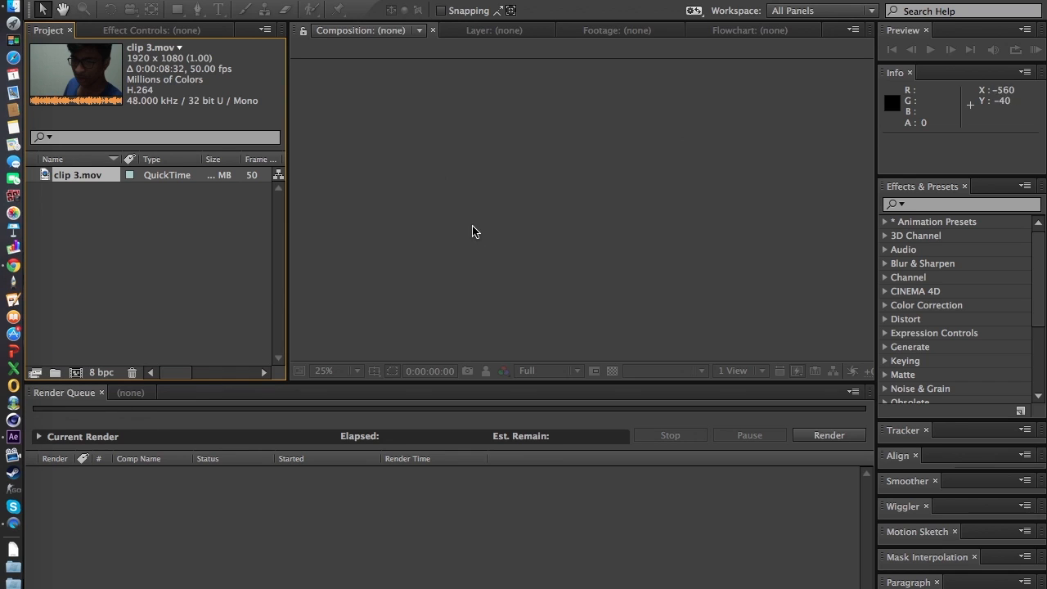
pyautogui.click(208, 208)
pyautogui.click(228, 179)
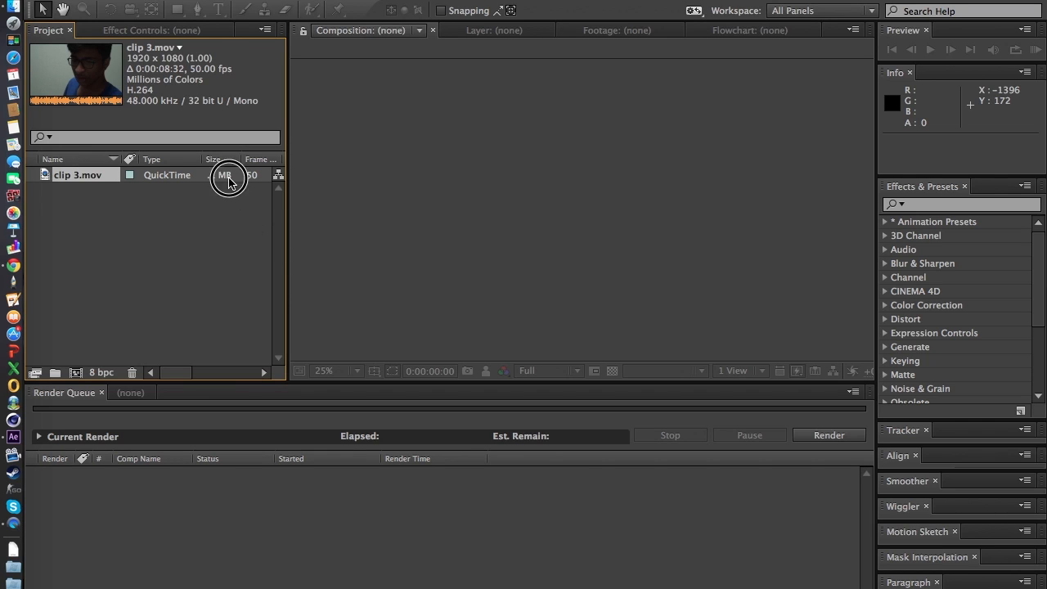
pyautogui.click(183, 236)
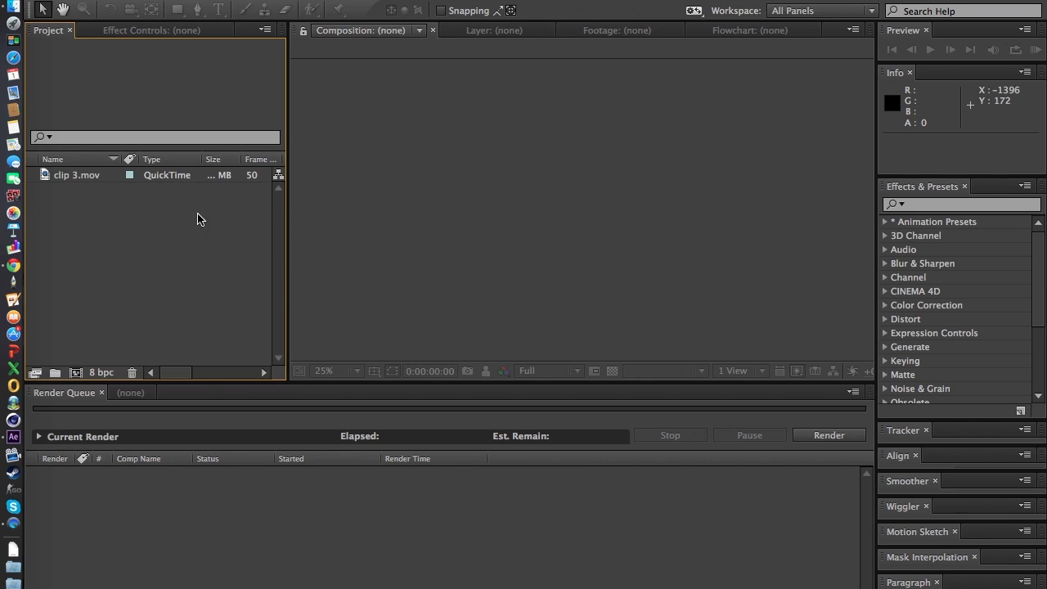
pyautogui.click(181, 180)
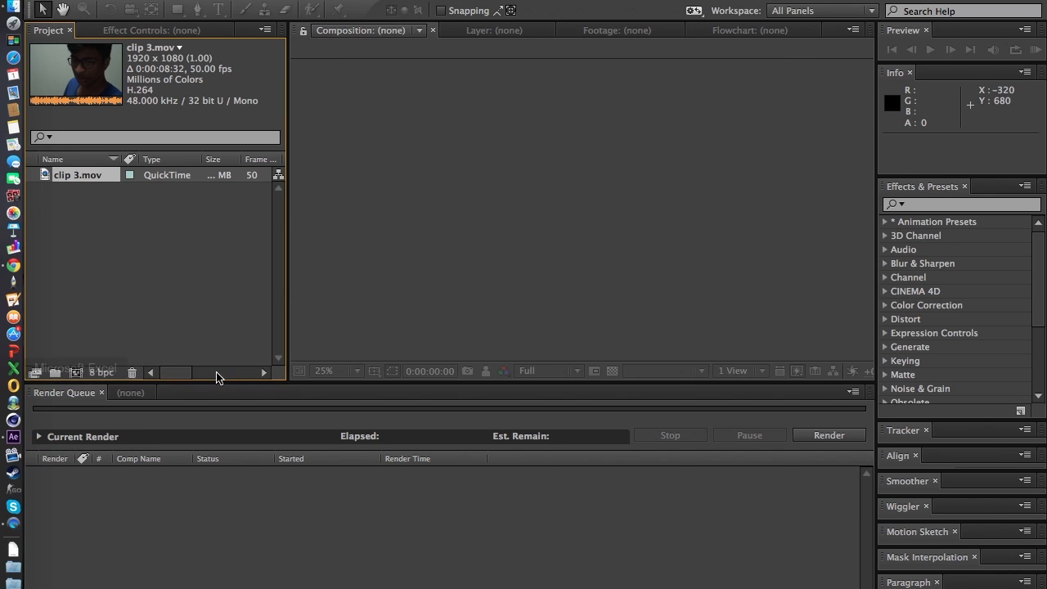
# Bring up the empty timeline and create a new composition from the clip 3.mov footage
pyautogui.click(135, 394)
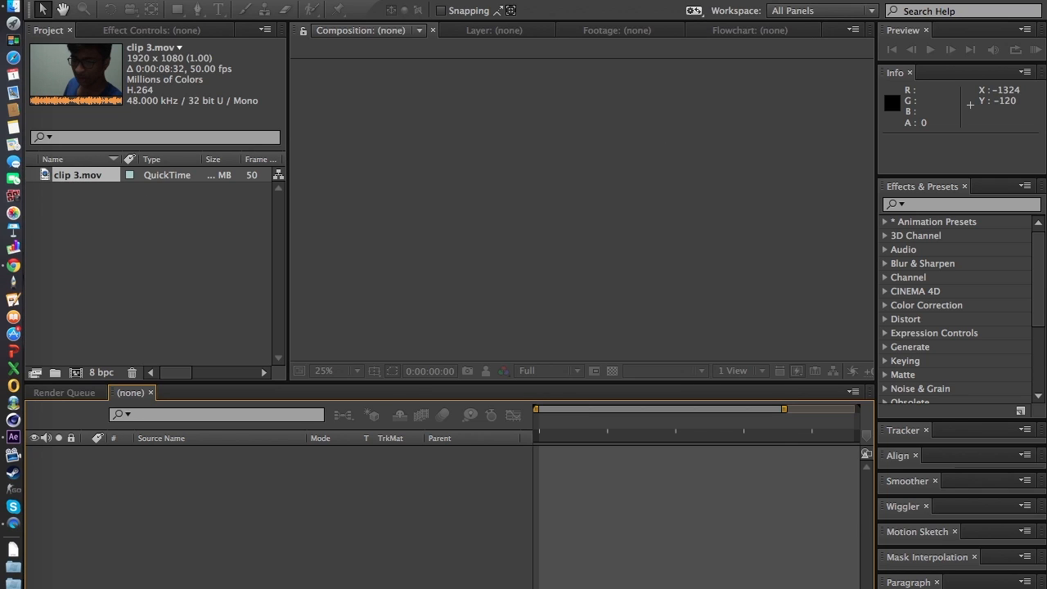
pyautogui.moveTo(168, 175); pyautogui.dragTo(169, 225)
pyautogui.click(148, 227)
pyautogui.click(113, 175)
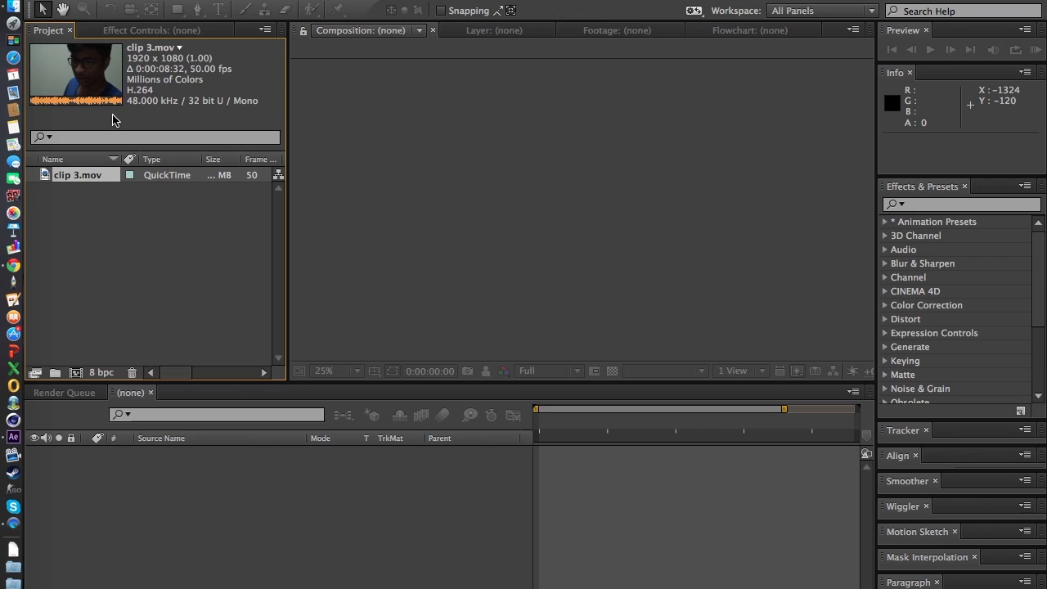
pyautogui.click(153, 215)
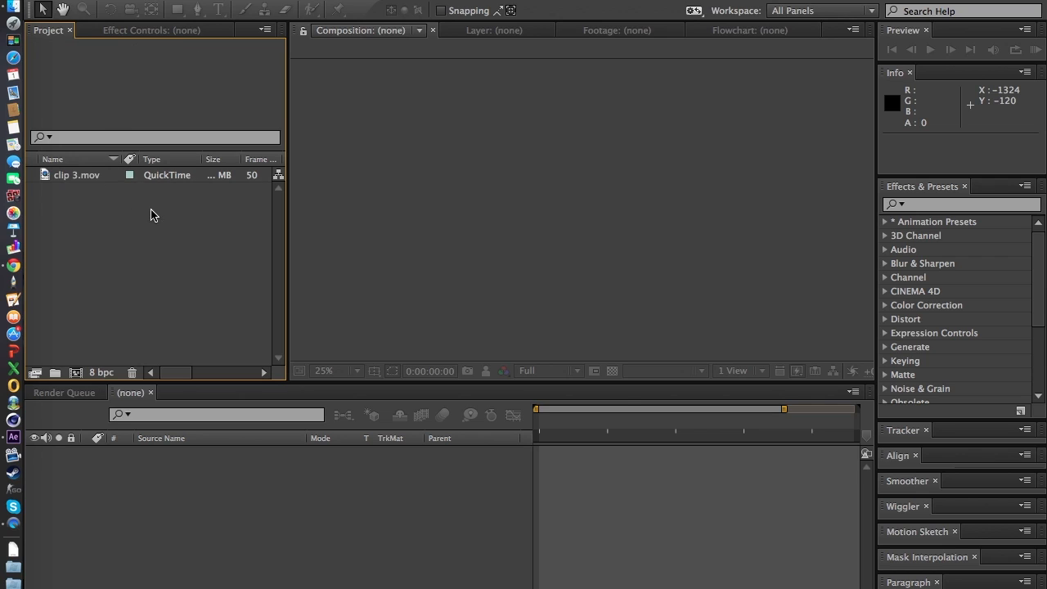
pyautogui.click(97, 183)
pyautogui.moveTo(99, 175); pyautogui.dragTo(555, 170)
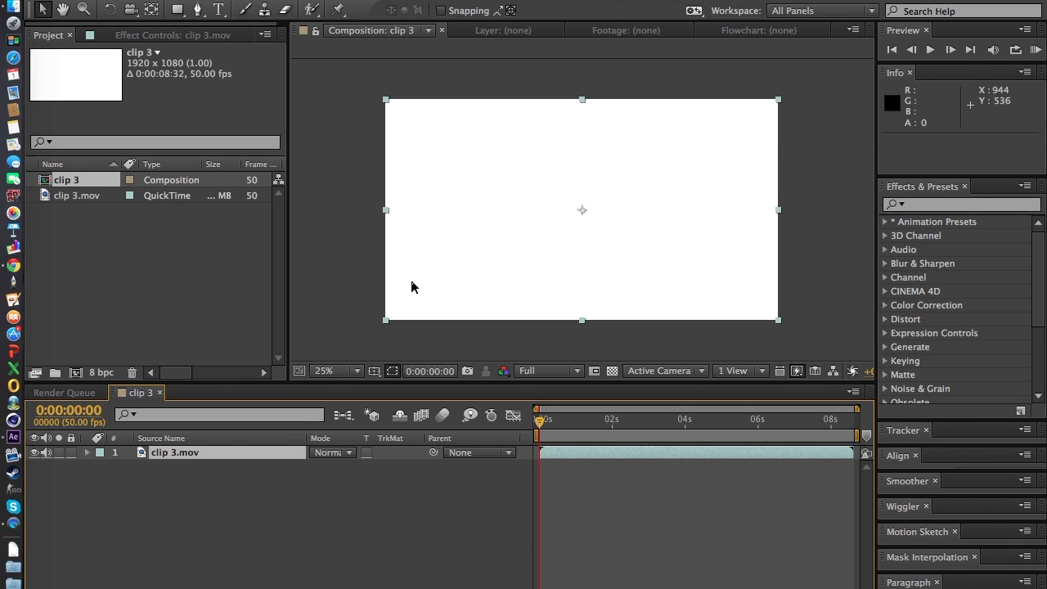
# Scrub through the clip 3 composition to examine when the red rod is in the shot
pyautogui.moveTo(541, 421); pyautogui.dragTo(607, 431)
pyautogui.click(602, 420)
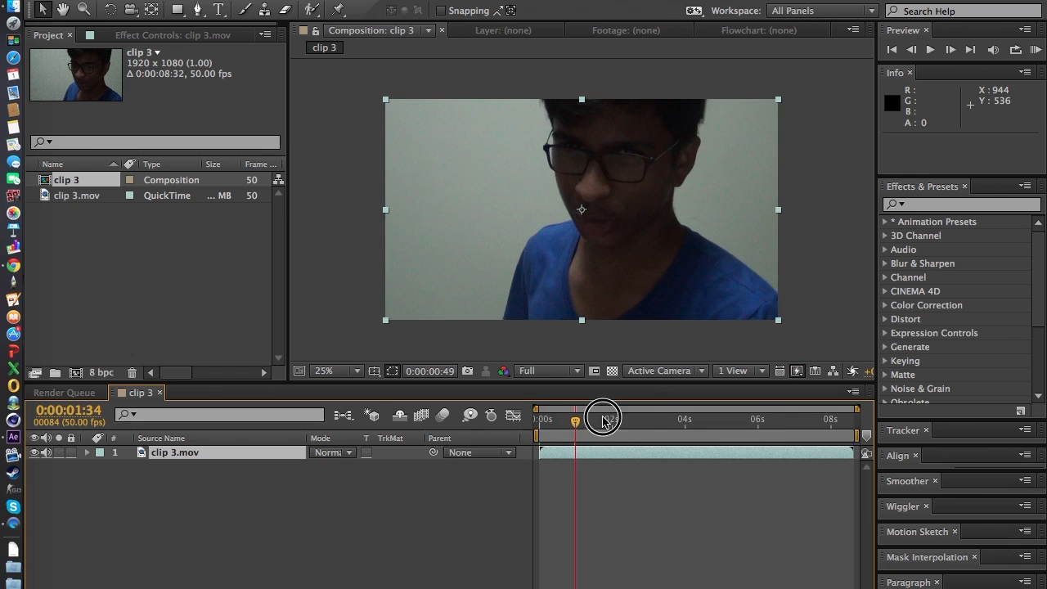
pyautogui.click(682, 421)
pyautogui.click(708, 422)
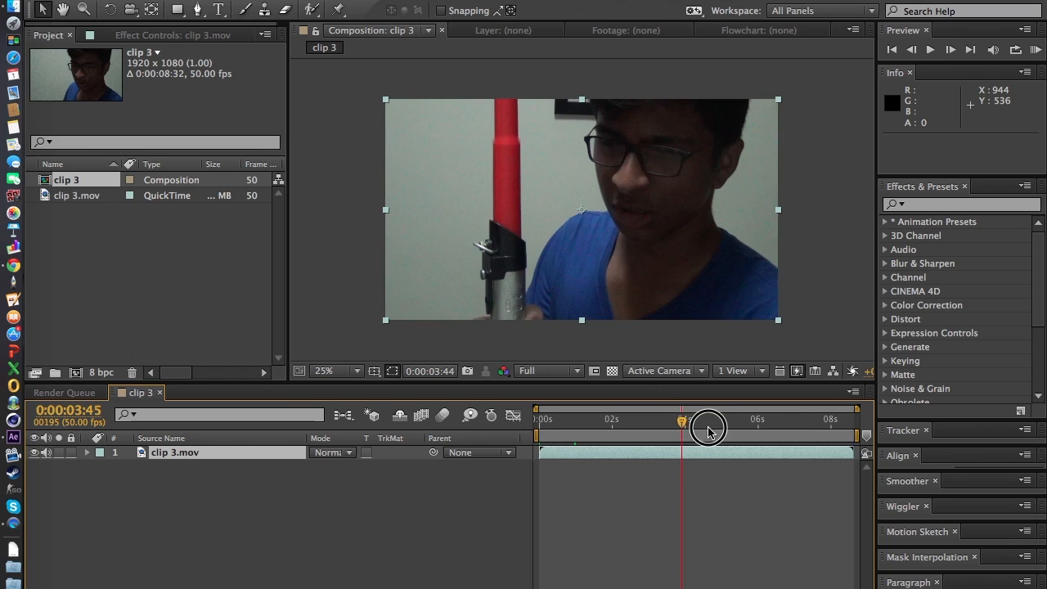
pyautogui.click(708, 422)
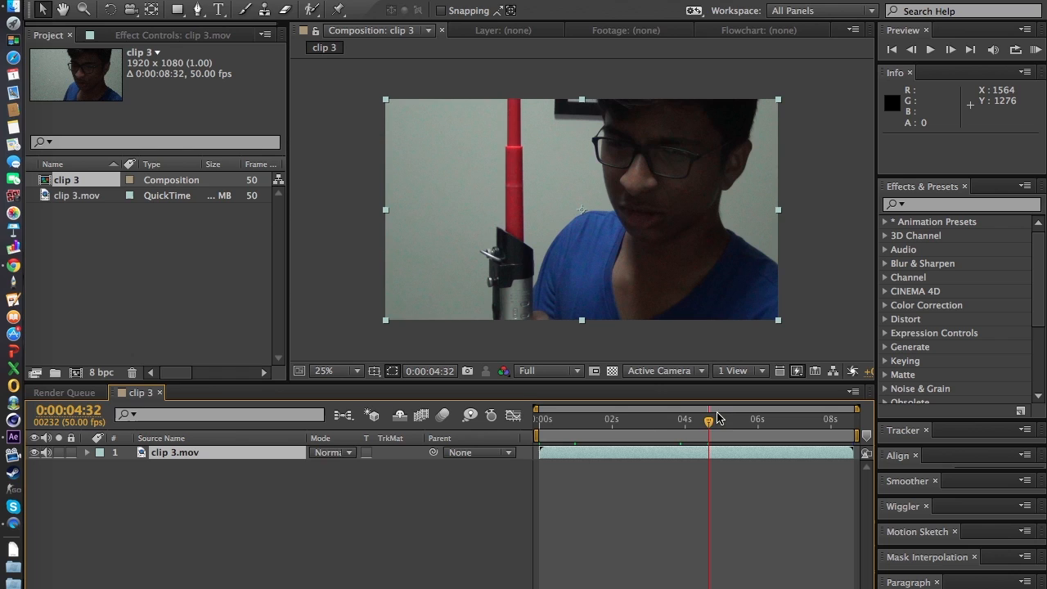
pyautogui.moveTo(708, 422); pyautogui.dragTo(693, 421)
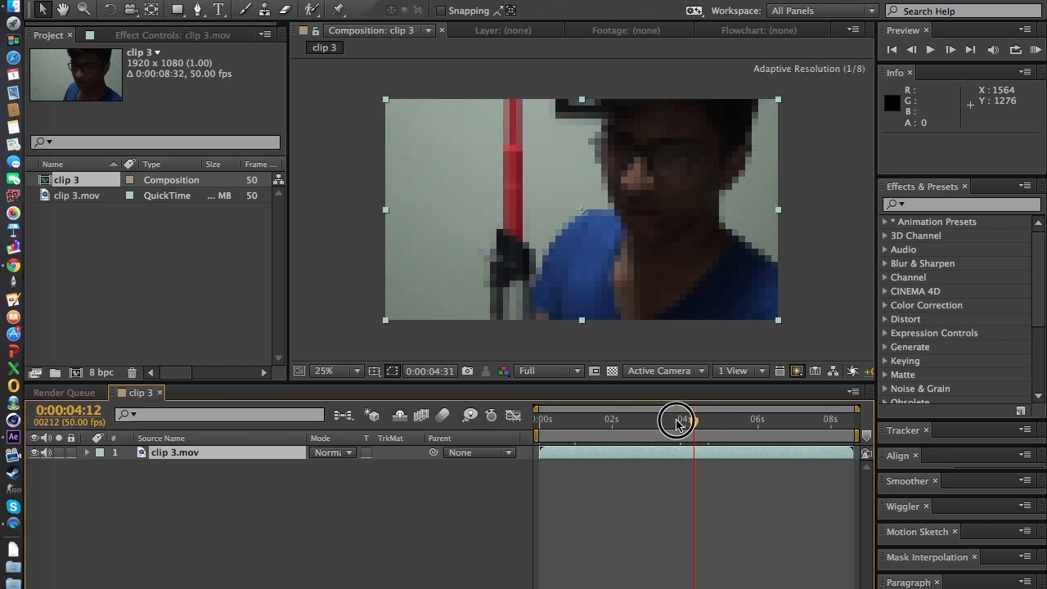
pyautogui.click(630, 422)
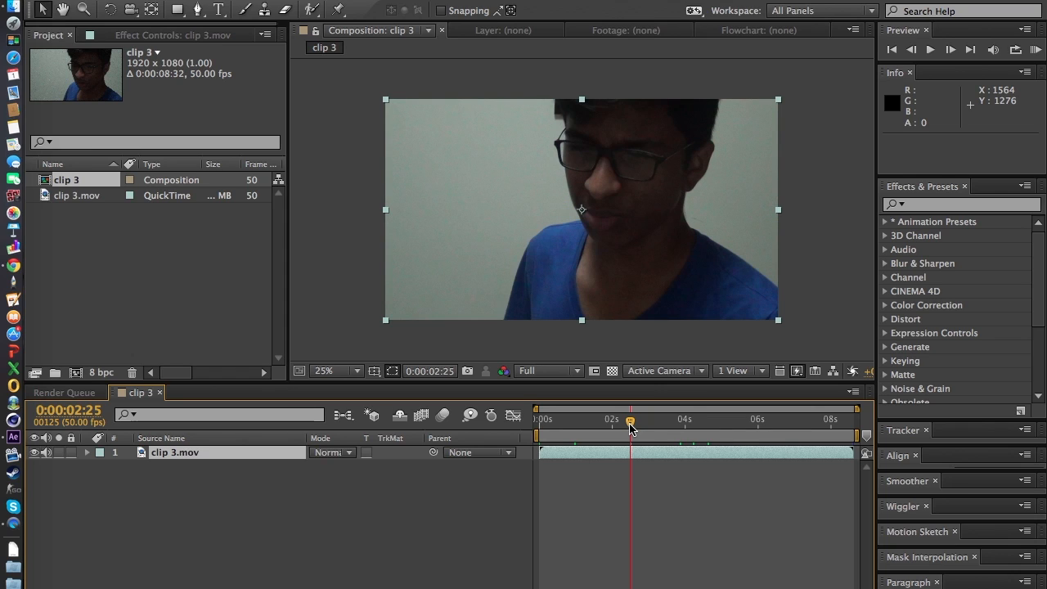
# Play the composition from 0:00:02:25, then examine the frames up to 0:00:04:14 for the red rod's movement
pyautogui.press('space')
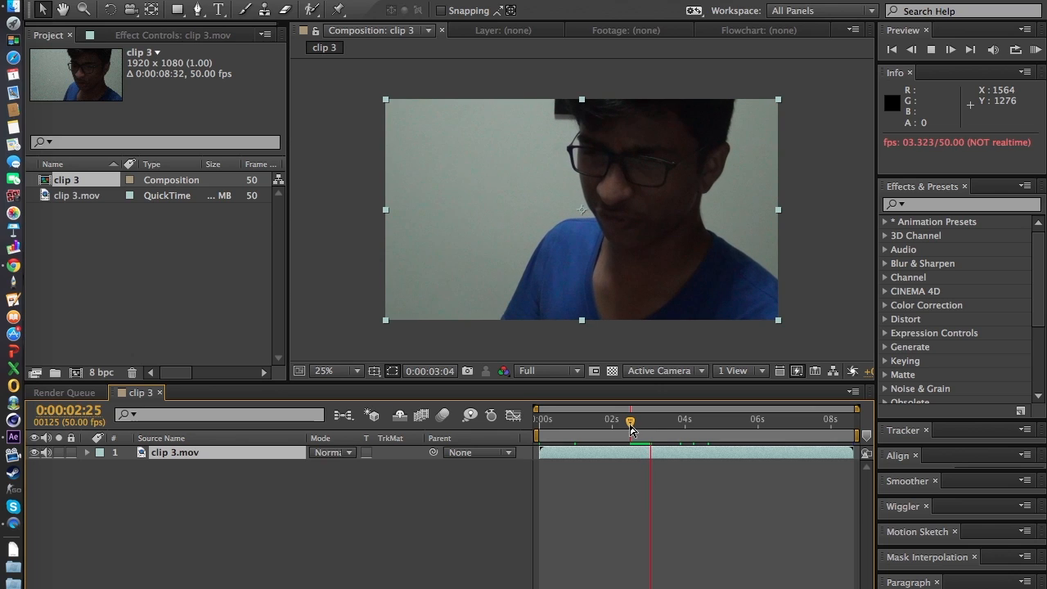
pyautogui.press('space')
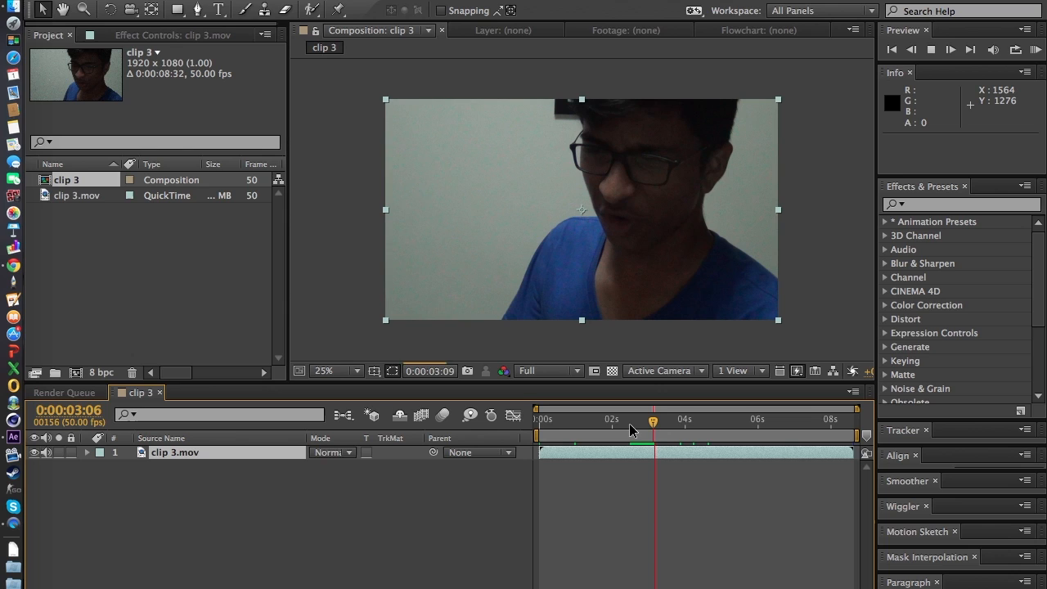
pyautogui.moveTo(659, 426); pyautogui.dragTo(664, 422)
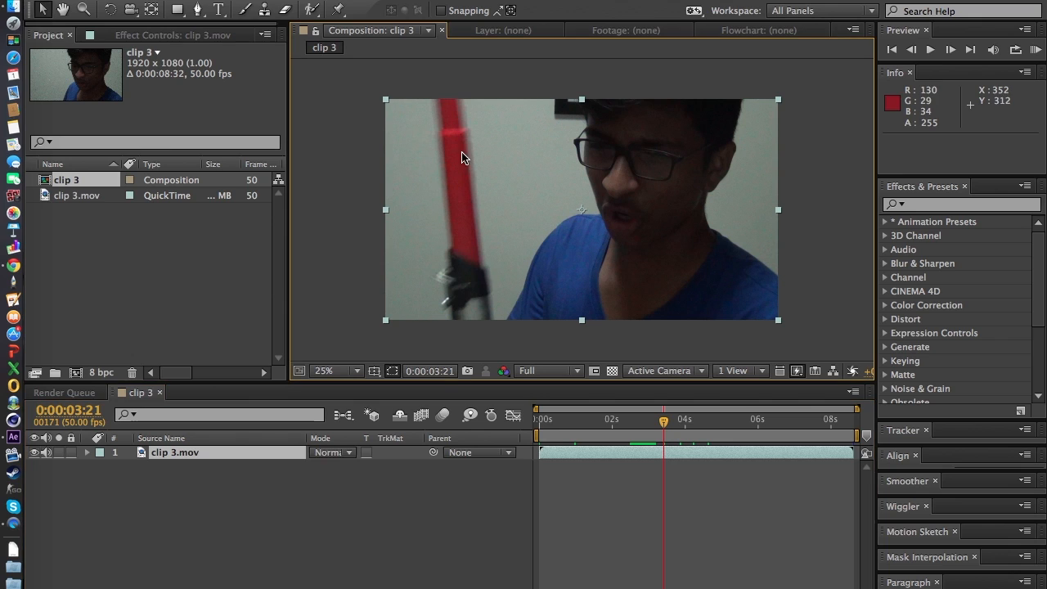
pyautogui.moveTo(662, 422); pyautogui.dragTo(680, 421)
pyautogui.click(696, 422)
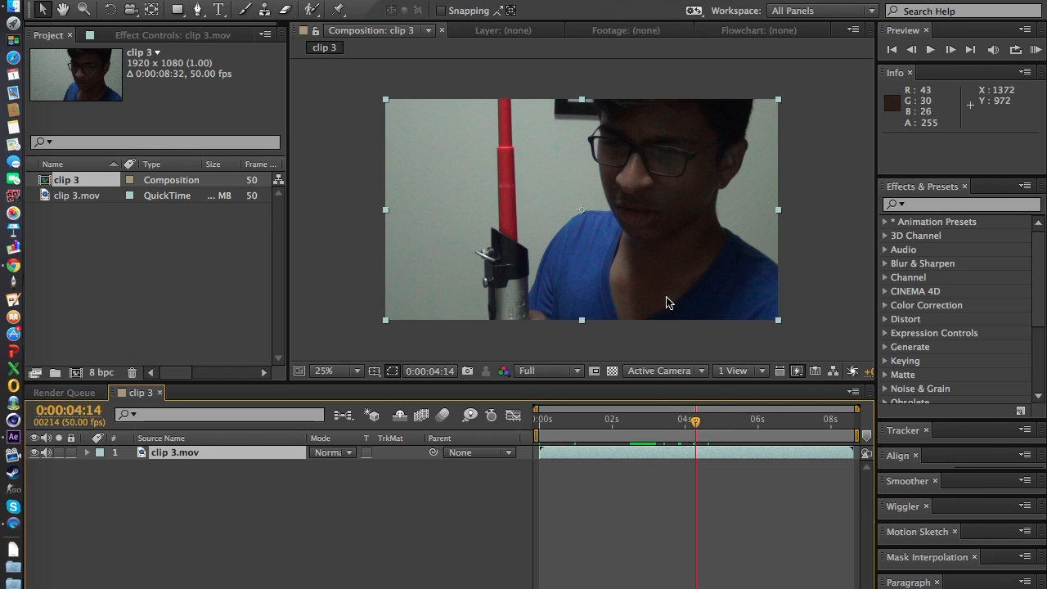
# Step the playhead back one frame, move it to 0:00:04:05 and deselect the footage layer
pyautogui.click(899, 32)
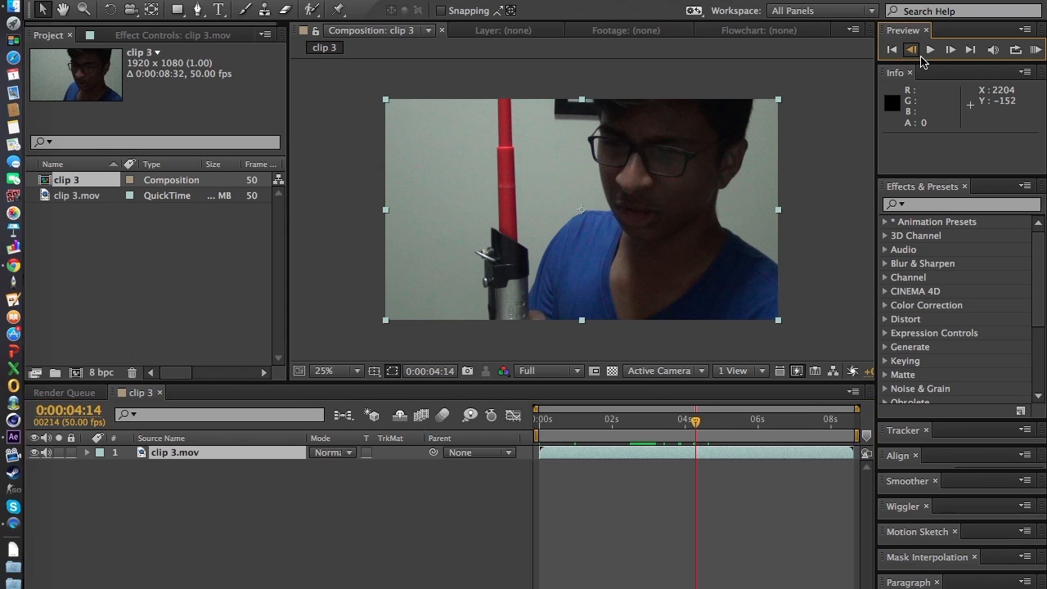
pyautogui.press('pageup')
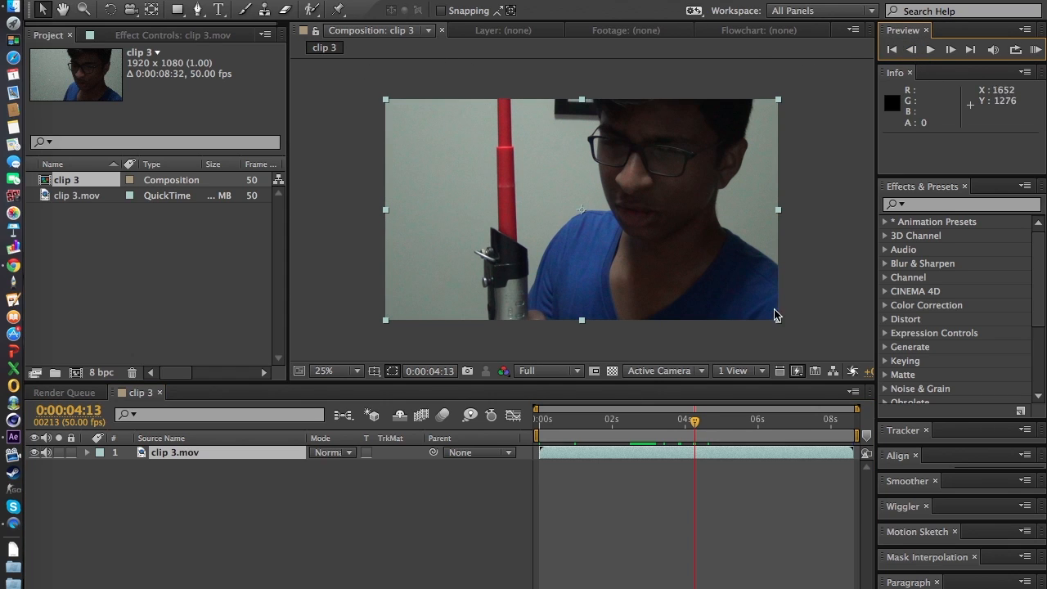
pyautogui.click(760, 522)
pyautogui.click(689, 420)
pyautogui.click(517, 464)
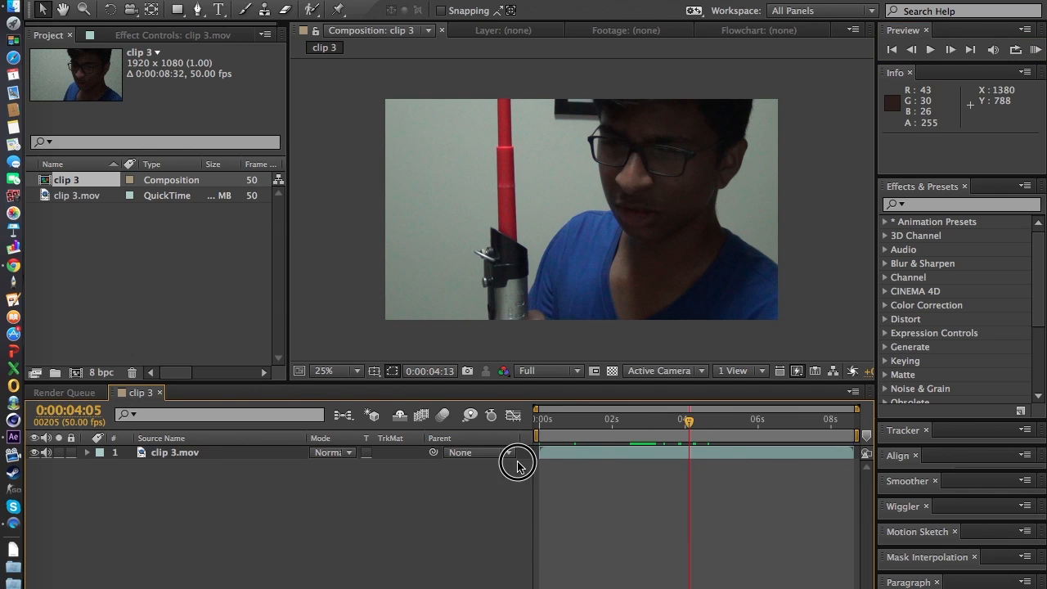
# Return the playhead to the composition's start and begin a new solid layer with its color set to white (FFFFFF)
pyautogui.moveTo(542, 420); pyautogui.dragTo(401, 466)
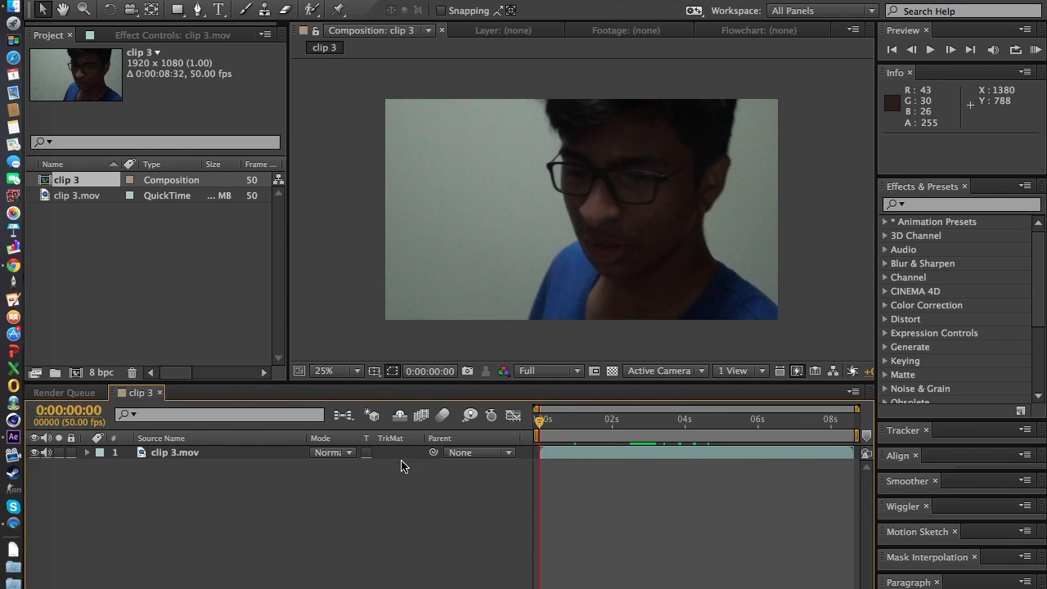
pyautogui.click(291, 1)
pyautogui.moveTo(357, 2)
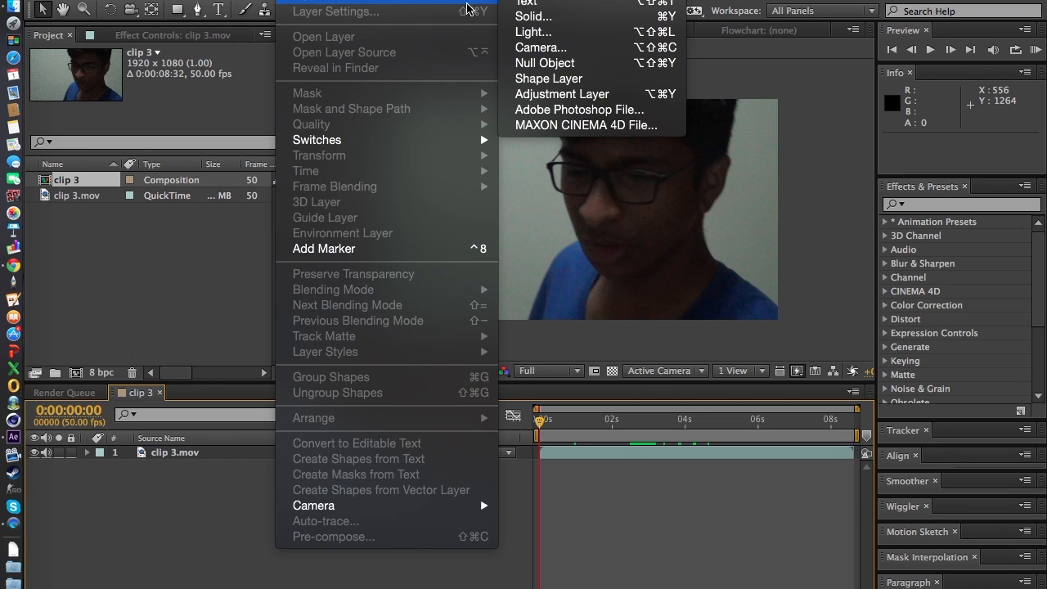
pyautogui.click(539, 15)
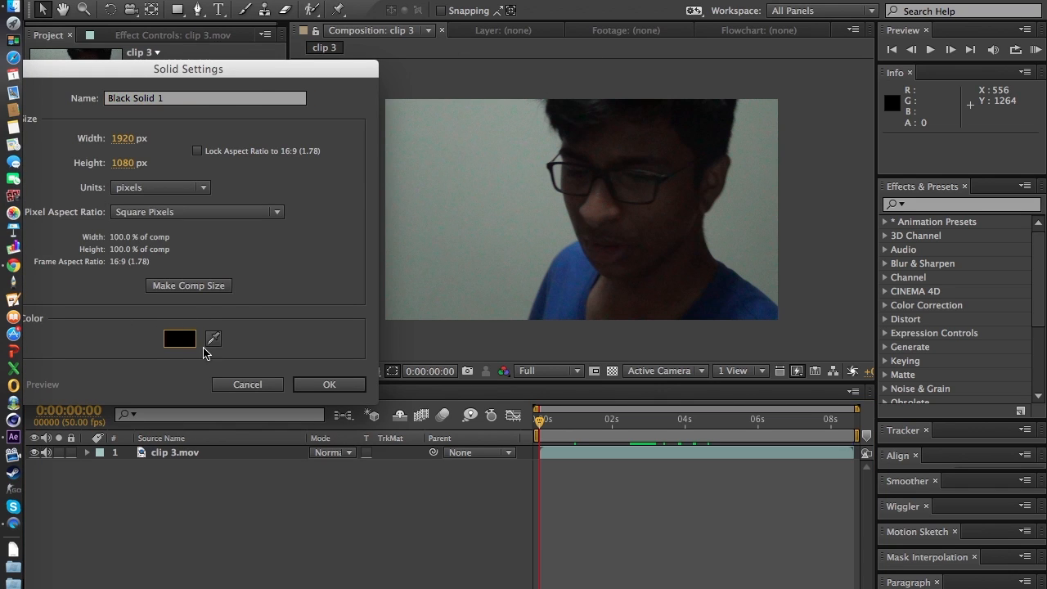
pyautogui.click(195, 335)
pyautogui.moveTo(192, 144); pyautogui.dragTo(9, 68)
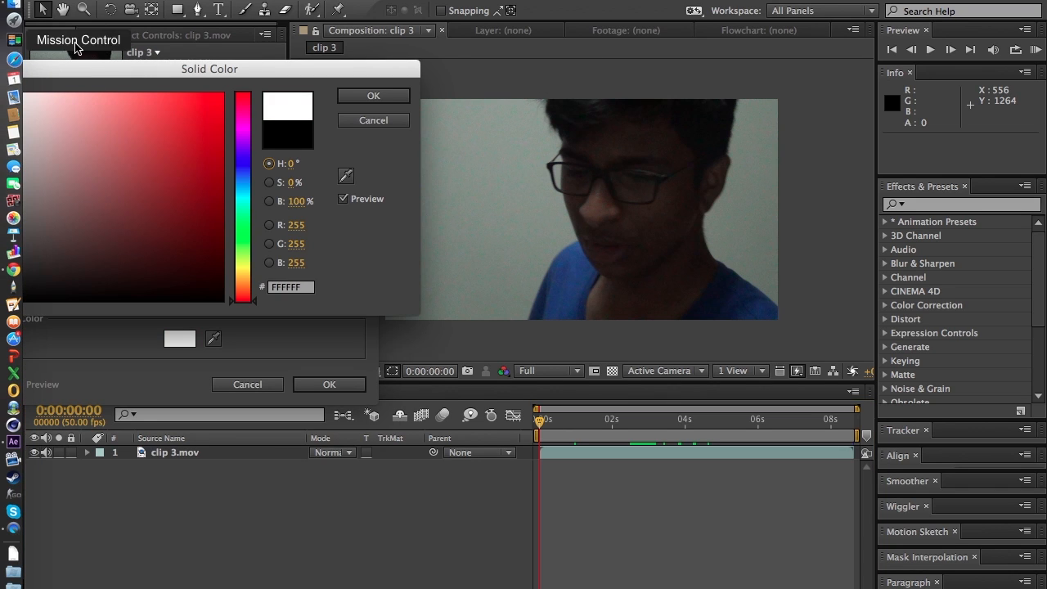
pyautogui.click(384, 95)
# Create the white solid at 1920 × 1080 px and place it beneath the clip 3.mov layer
pyautogui.moveTo(317, 78); pyautogui.dragTo(473, 54)
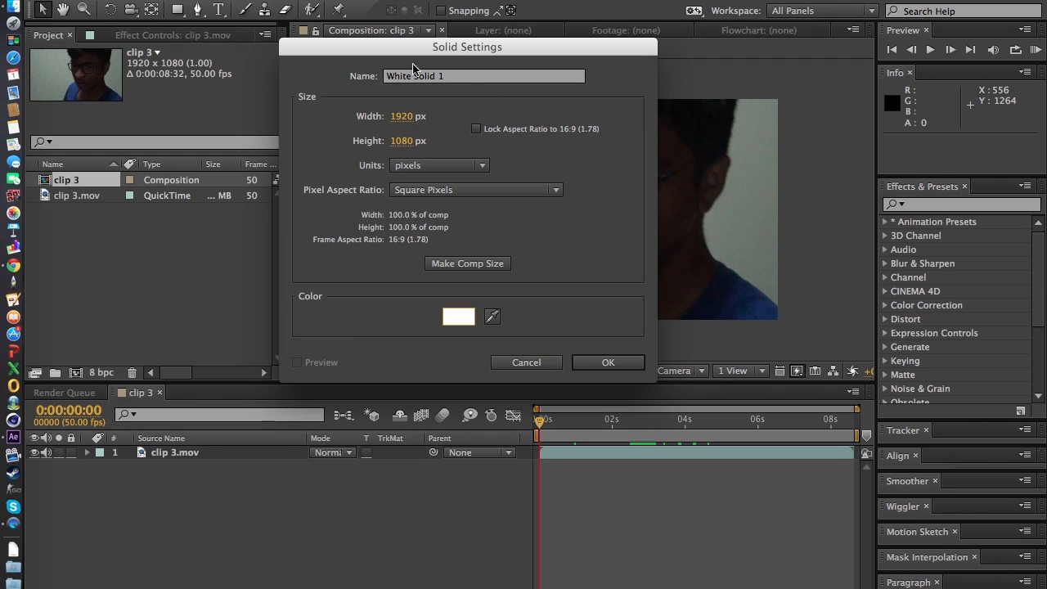
pyautogui.click(462, 77)
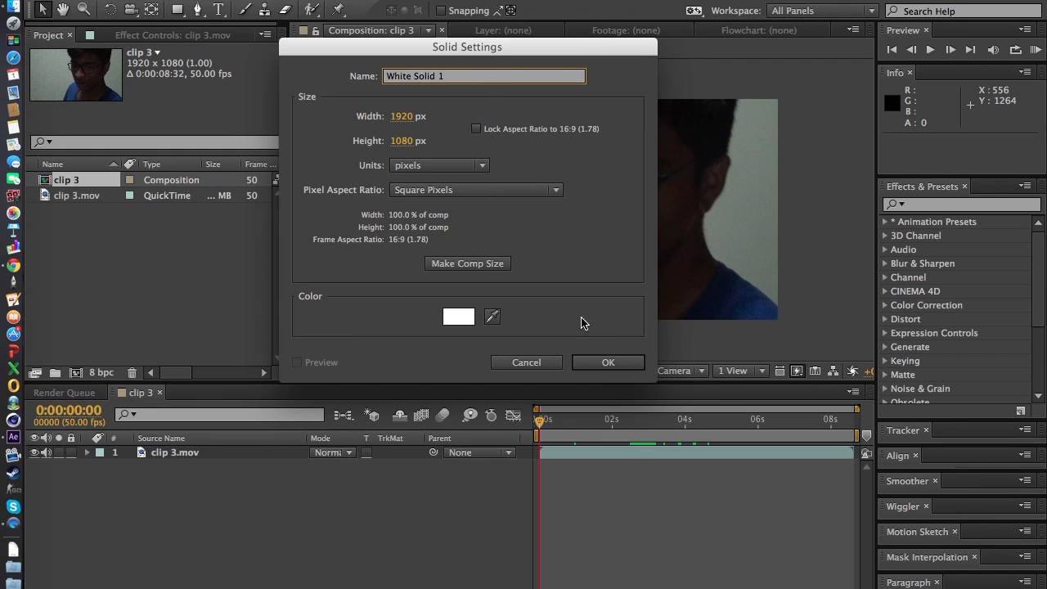
pyautogui.click(609, 363)
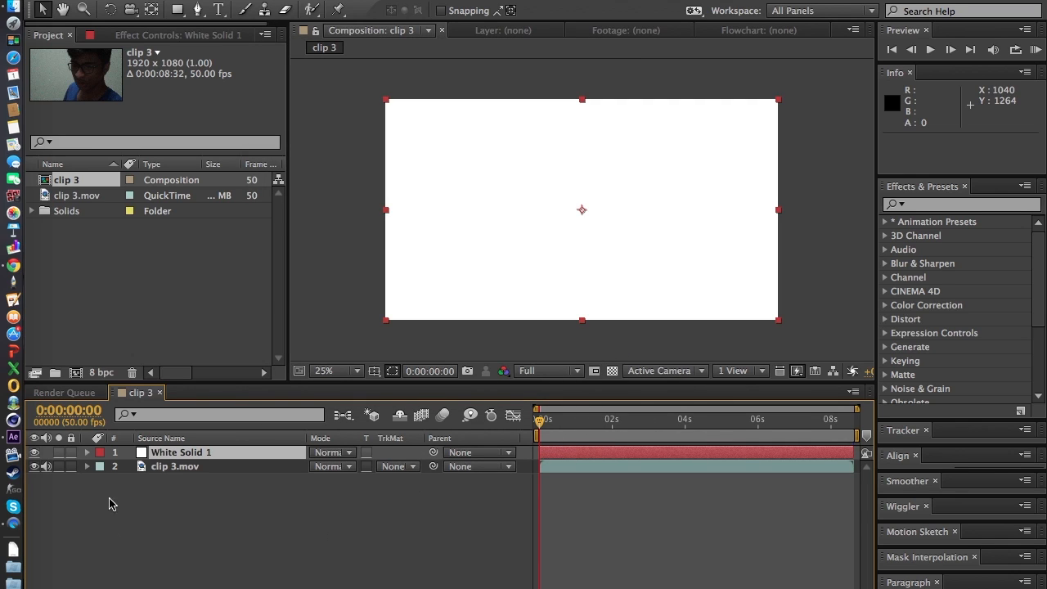
pyautogui.moveTo(167, 454); pyautogui.dragTo(177, 483)
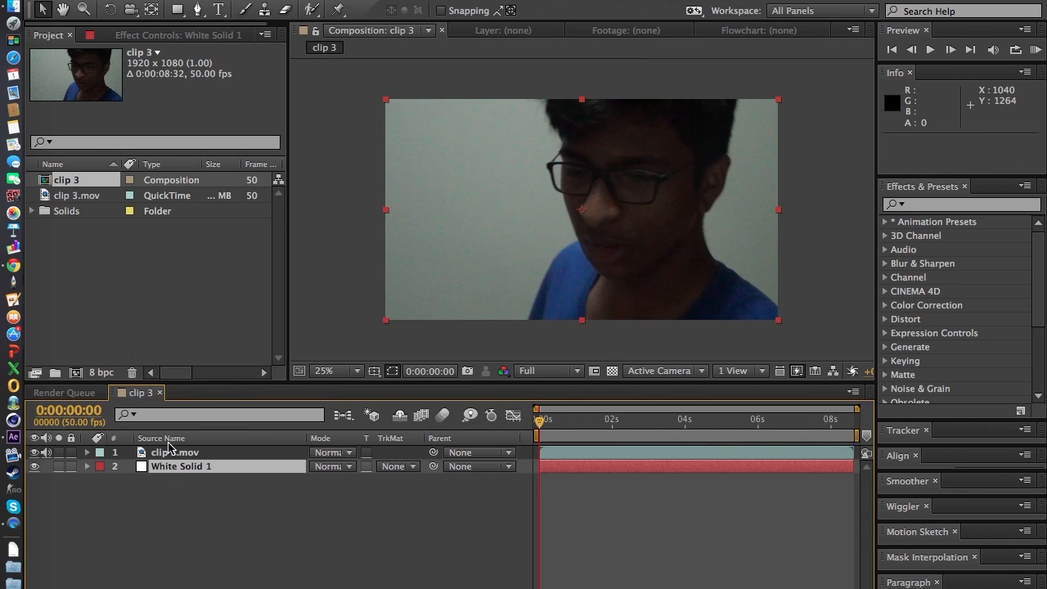
pyautogui.click(184, 508)
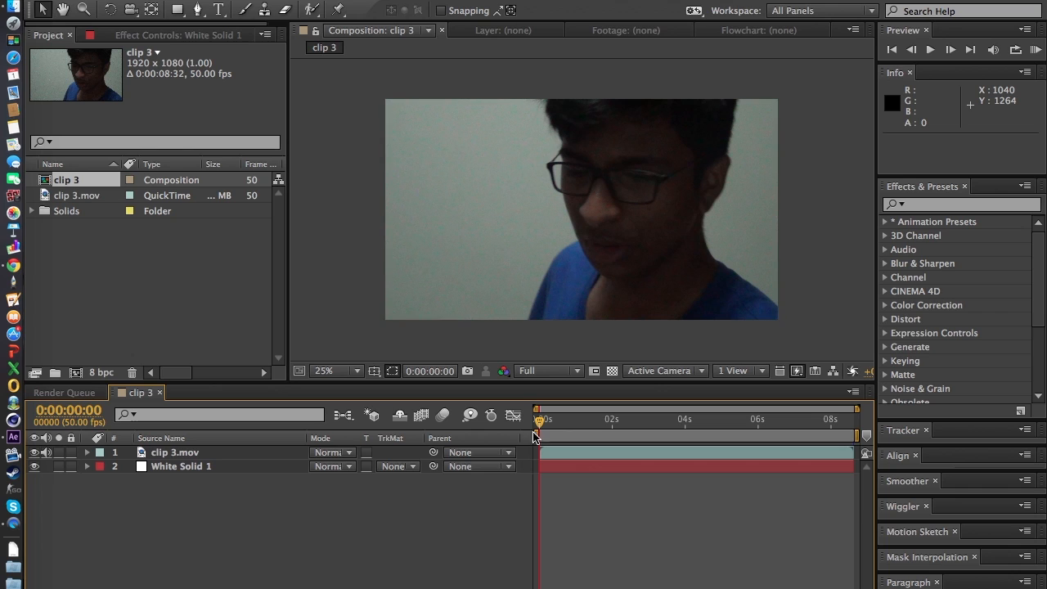
# Move the playhead to 0:00:03:12, where the red rod begins to enter the frame
pyautogui.moveTo(540, 431); pyautogui.dragTo(675, 427)
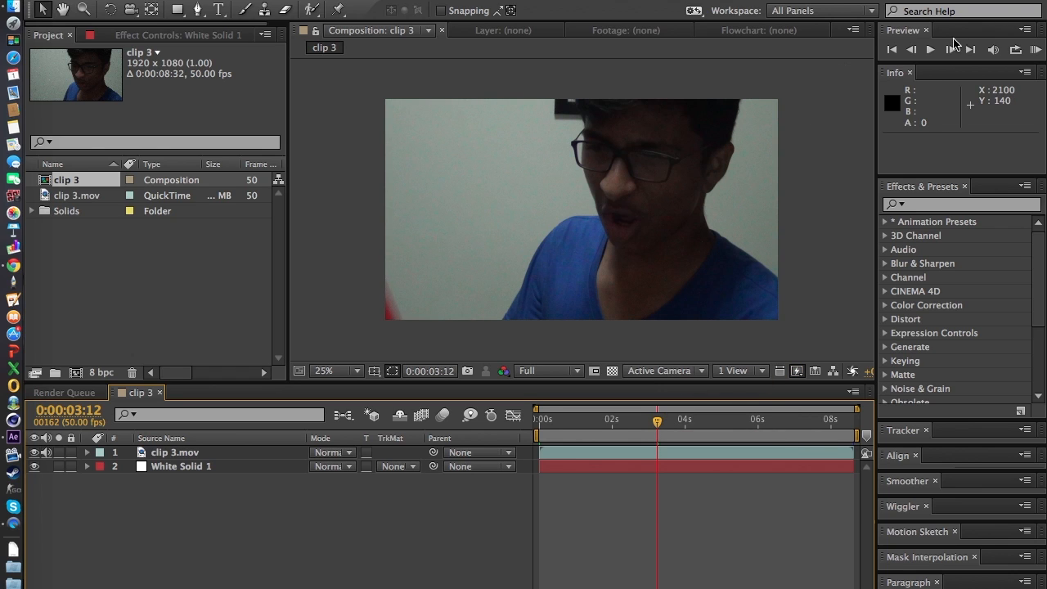
pyautogui.click(913, 52)
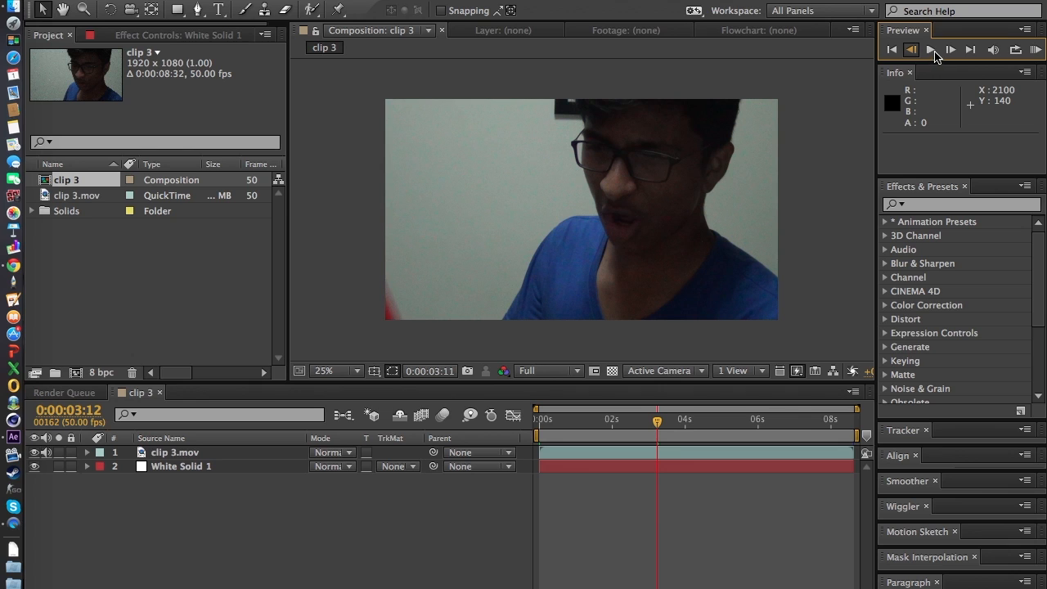
pyautogui.click(948, 51)
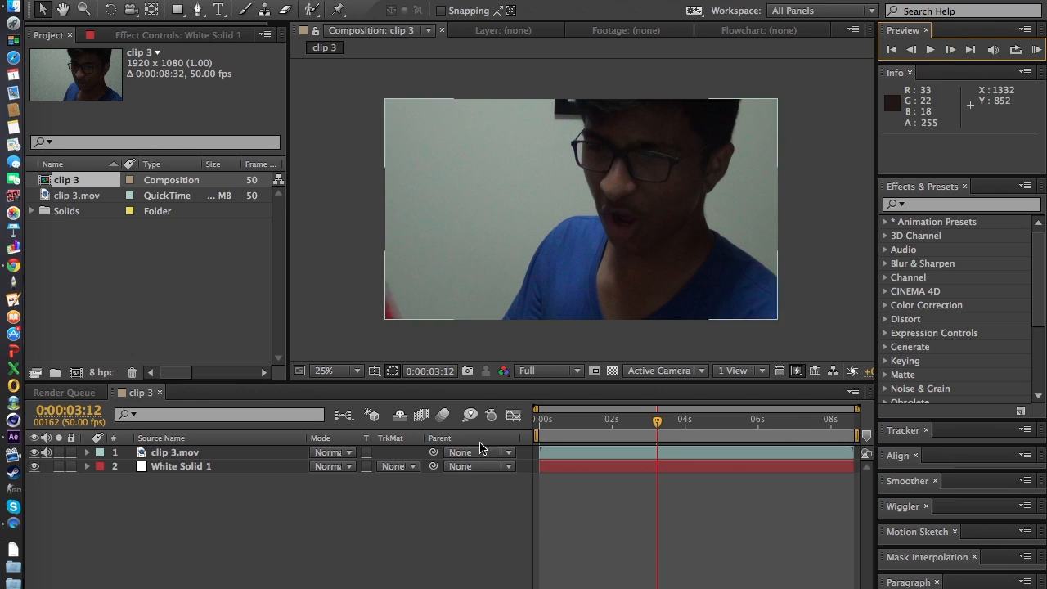
# Undo the accidental shift of the clip 3.mov layer, centre the red rod area in view and select the White Solid 1 layer
pyautogui.press('.')
pyautogui.moveTo(396, 309); pyautogui.dragTo(398, 307)
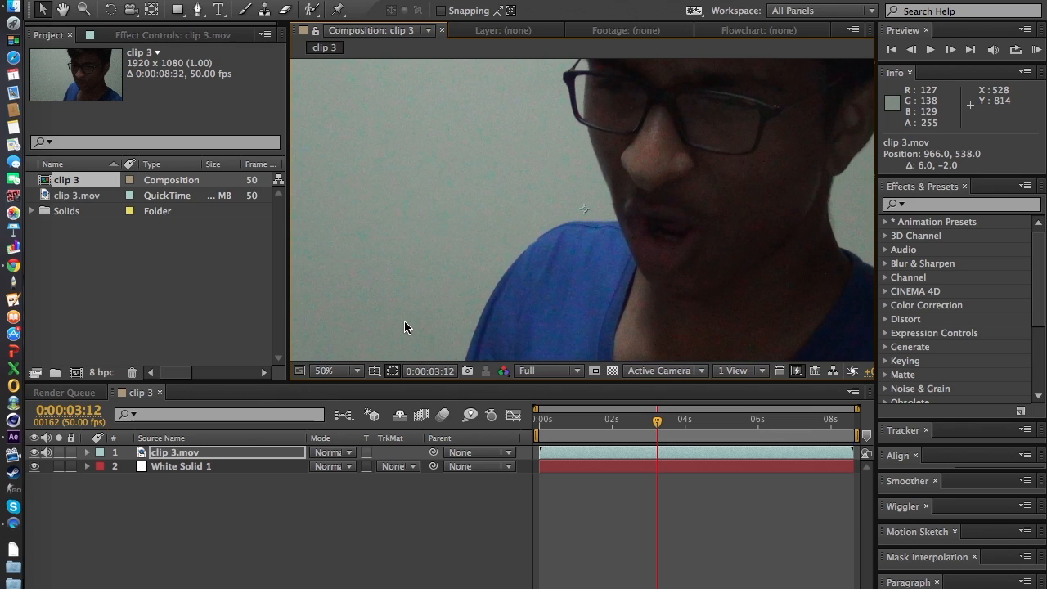
pyautogui.press('super+z')
pyautogui.click(66, 9)
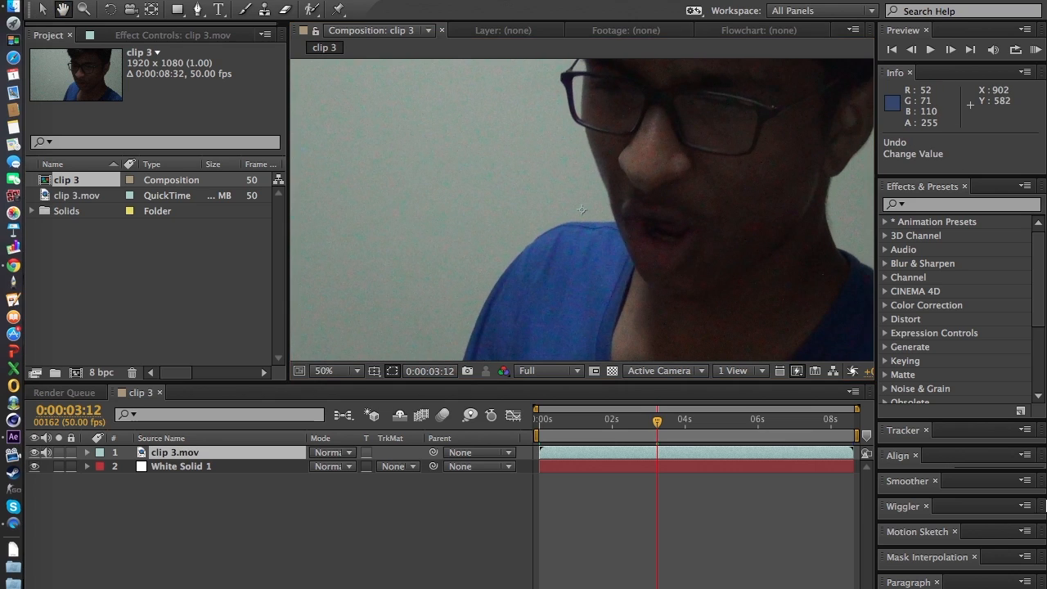
pyautogui.moveTo(463, 314); pyautogui.dragTo(640, 198)
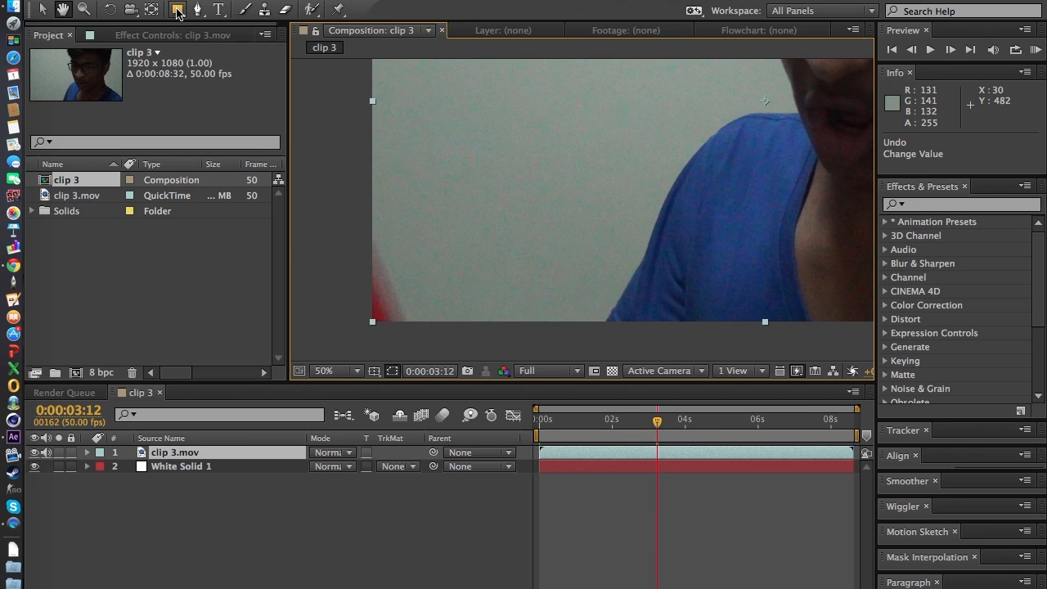
pyautogui.click(284, 494)
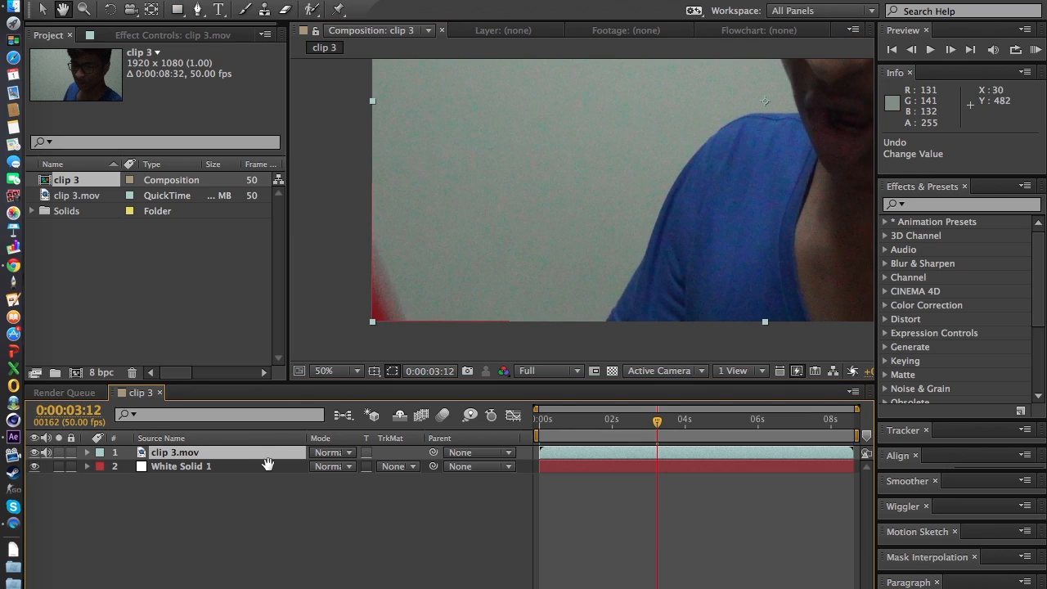
pyautogui.click(49, 15)
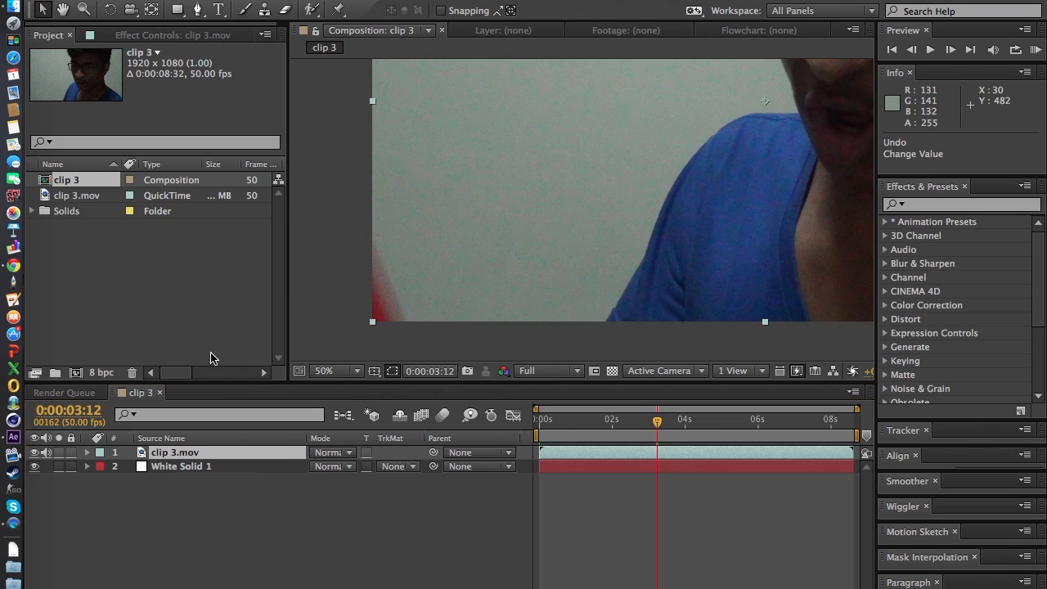
pyautogui.click(257, 478)
pyautogui.click(251, 466)
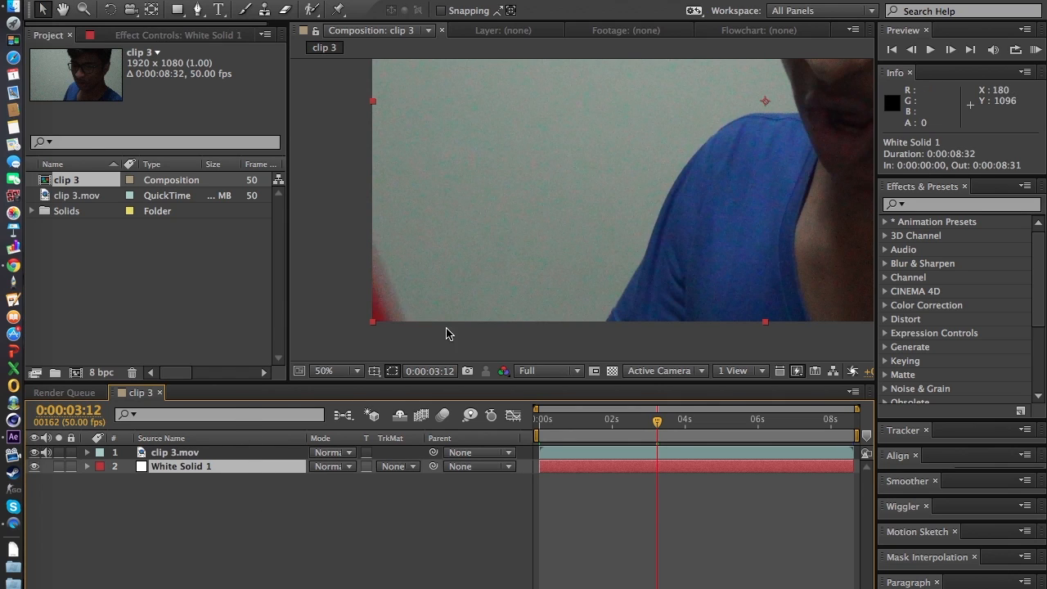
# Draw a closed four-point Pen mask on White Solid 1 around the red rod's visible part in the frame's lower-left corner
pyautogui.click(197, 10)
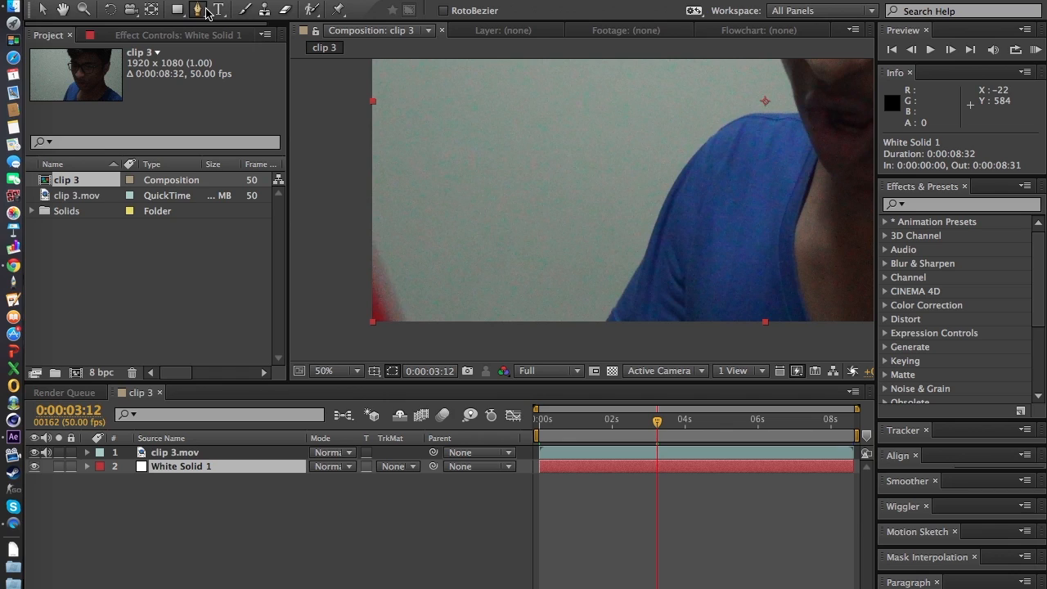
pyautogui.click(370, 228)
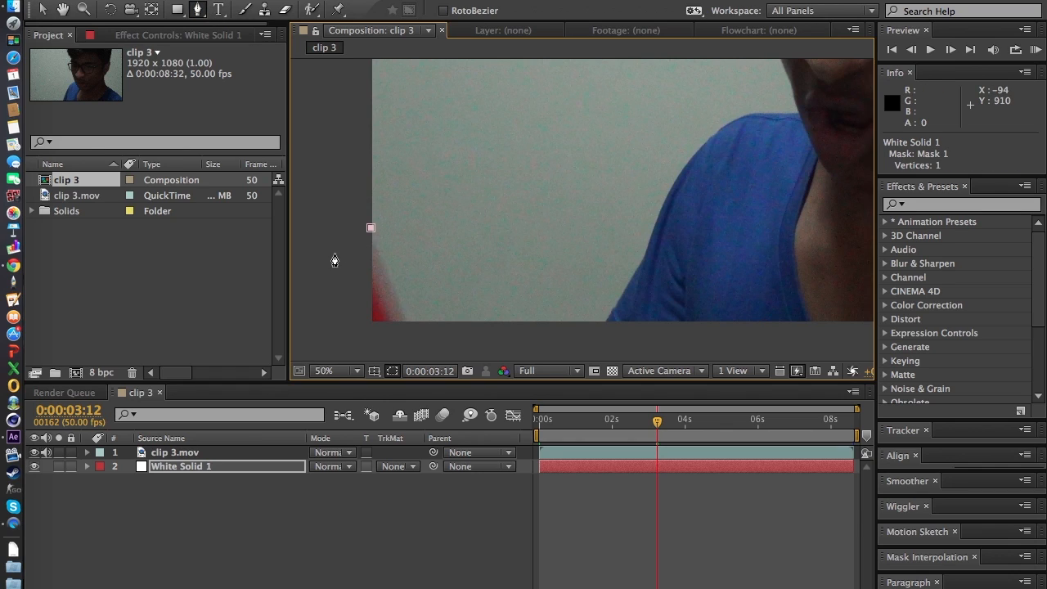
pyautogui.click(332, 244)
pyautogui.click(358, 323)
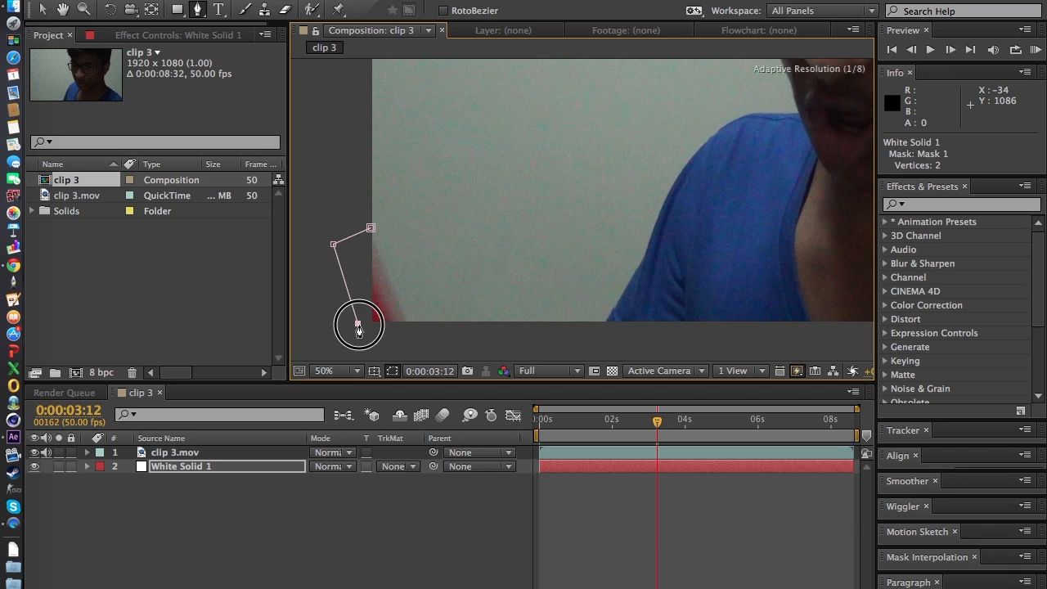
pyautogui.click(405, 321)
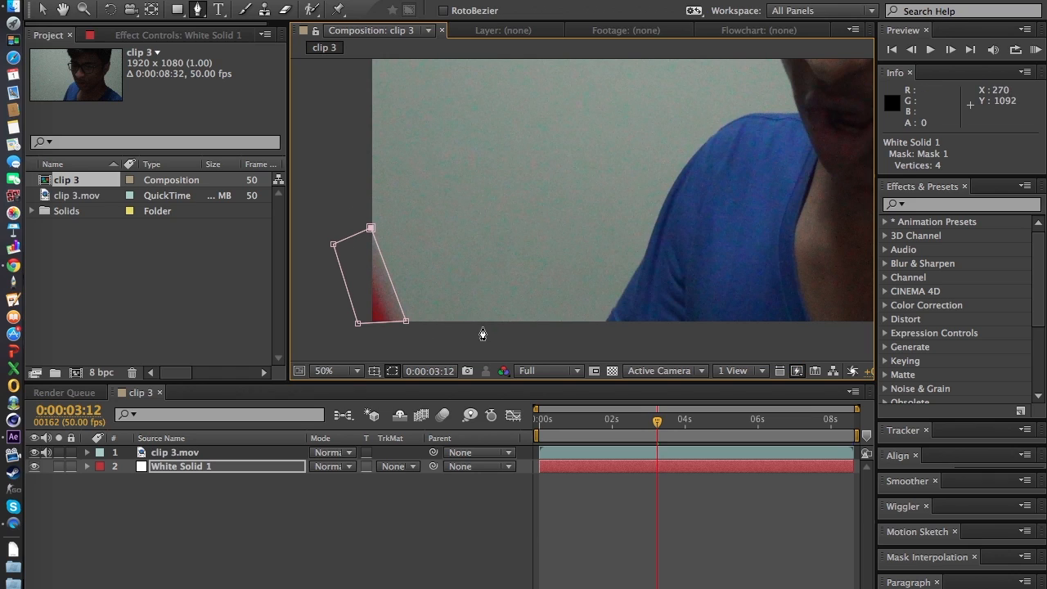
pyautogui.click(358, 323)
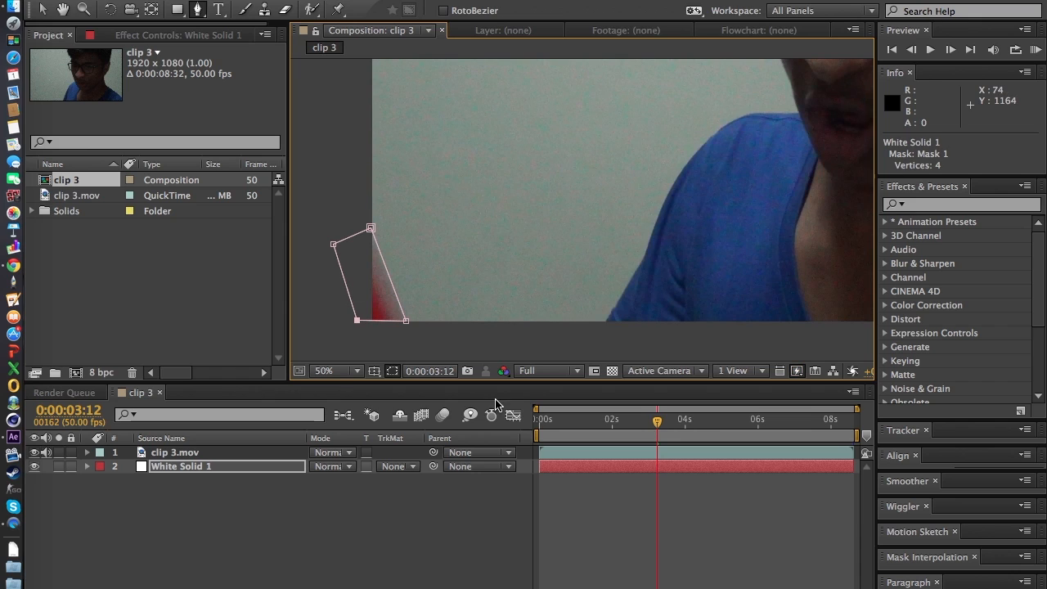
# Place the White Solid 1 layer above clip 3.mov and return to the clip 3 composition view
pyautogui.click(230, 493)
pyautogui.doubleClick(252, 469)
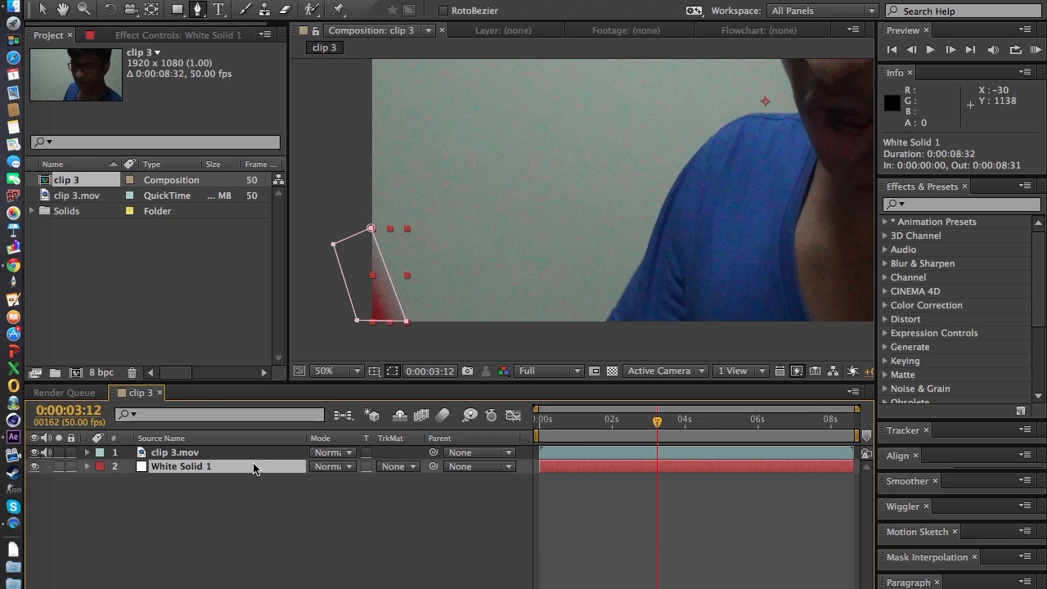
pyautogui.click(331, 35)
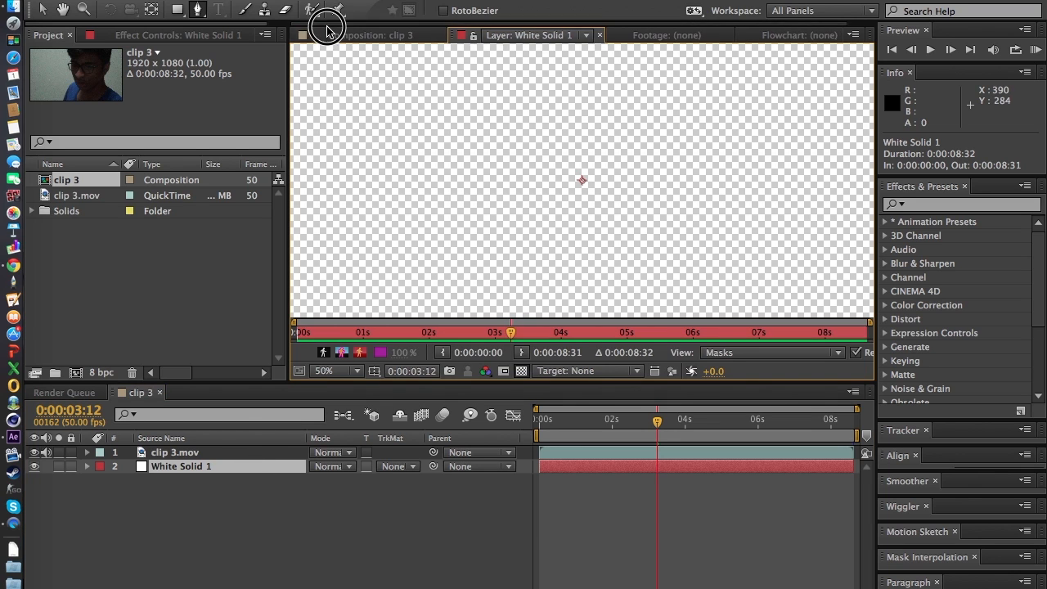
pyautogui.doubleClick(263, 456)
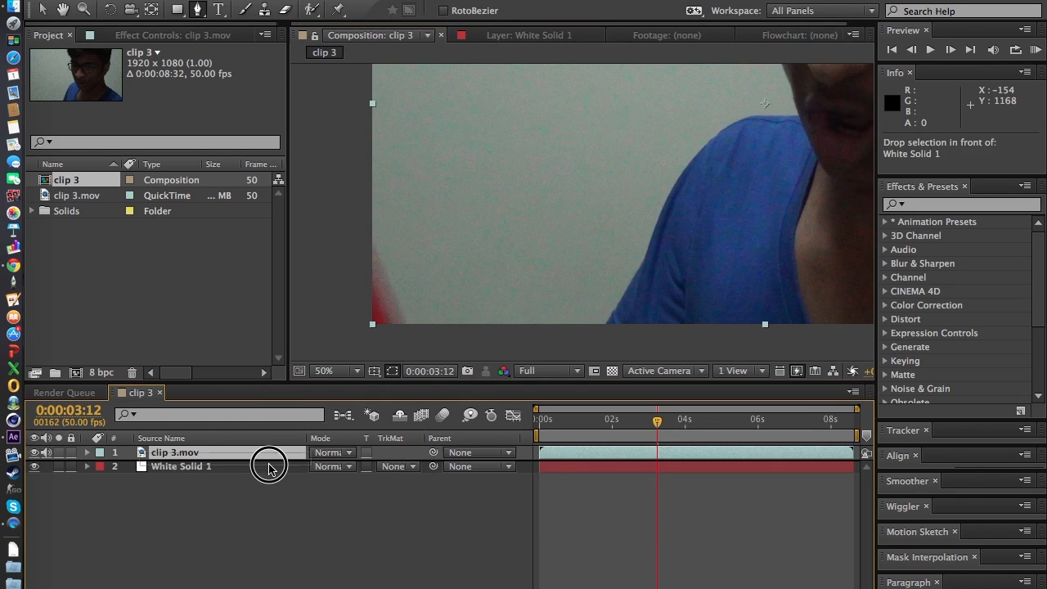
pyautogui.click(268, 467)
pyautogui.moveTo(268, 466); pyautogui.dragTo(263, 448)
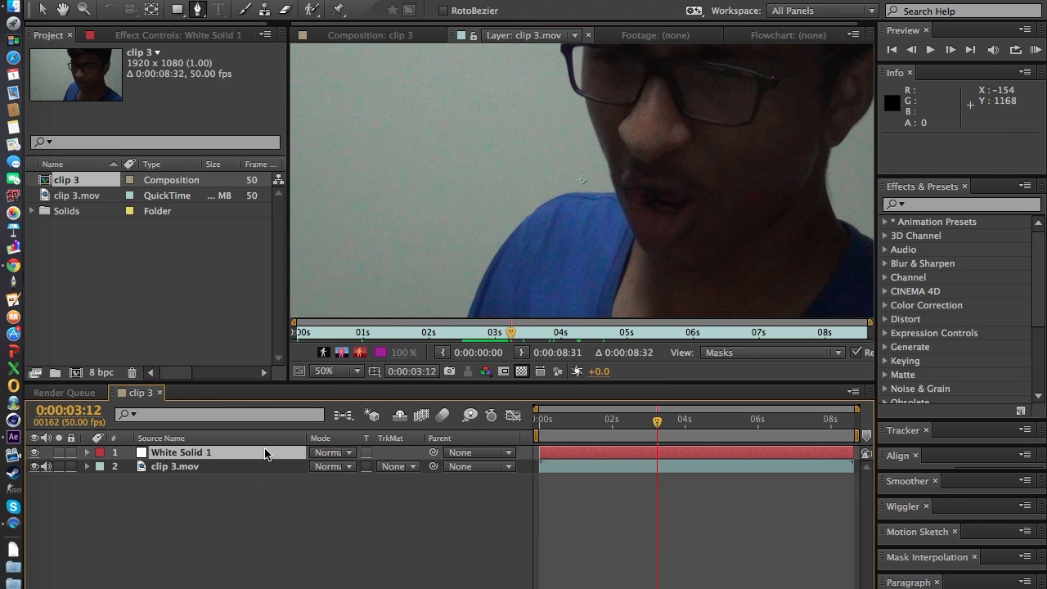
pyautogui.click(368, 35)
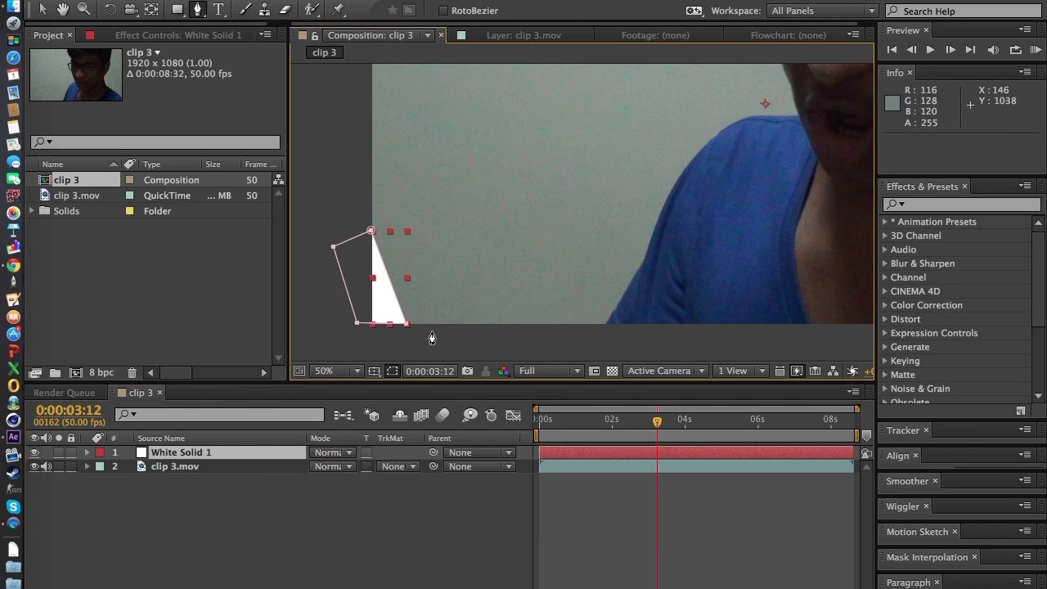
# Deselect the solid, move the playhead to 0:00:01:11 and ignore the heavy memory usage alert for now
pyautogui.click(409, 507)
pyautogui.click(584, 421)
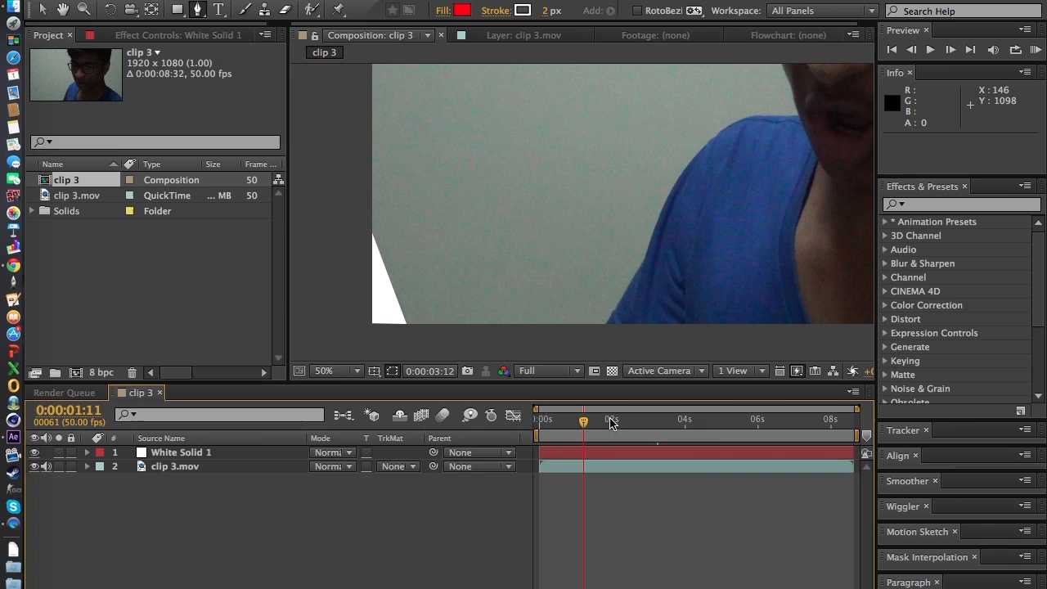
pyautogui.scroll(-2, 607, 220)
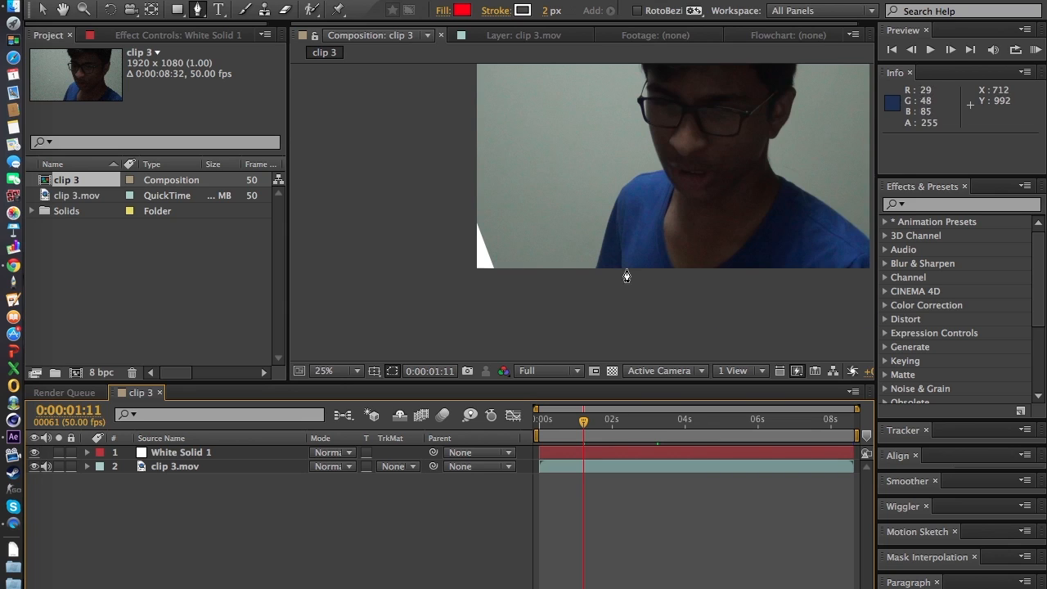
pyautogui.click(61, 9)
pyautogui.moveTo(531, 112); pyautogui.dragTo(418, 170)
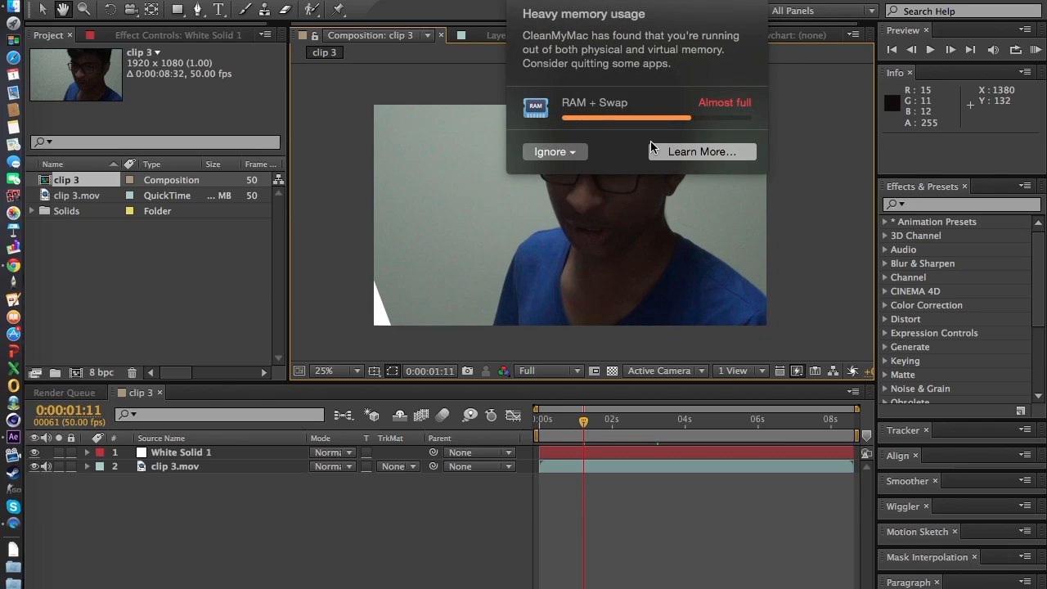
pyautogui.click(581, 153)
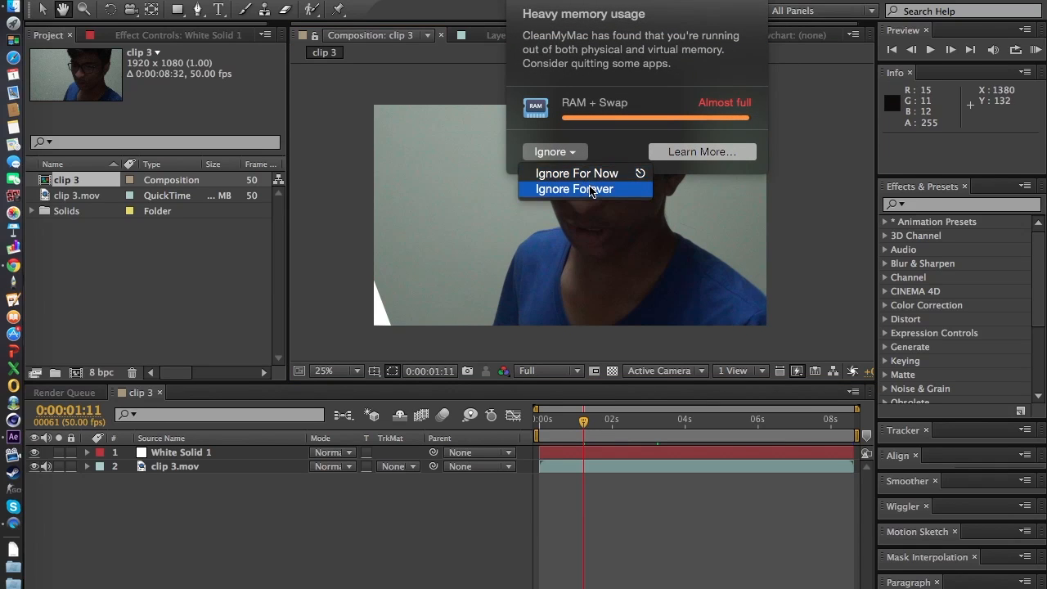
pyautogui.click(637, 173)
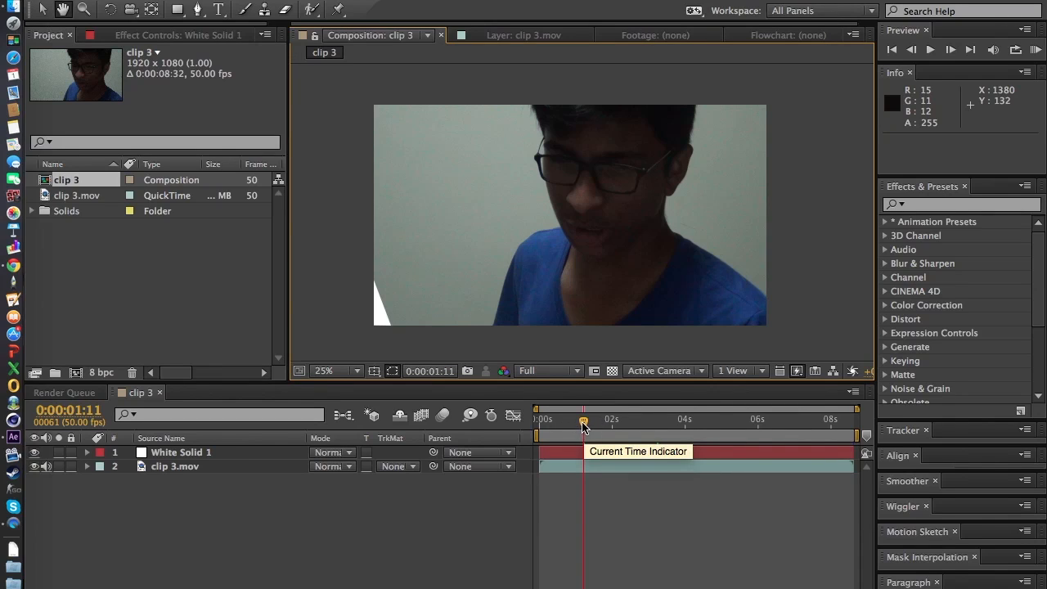
# Advance frame by frame to 0:00:01:34, examining the white mask against the footage
pyautogui.click(951, 50)
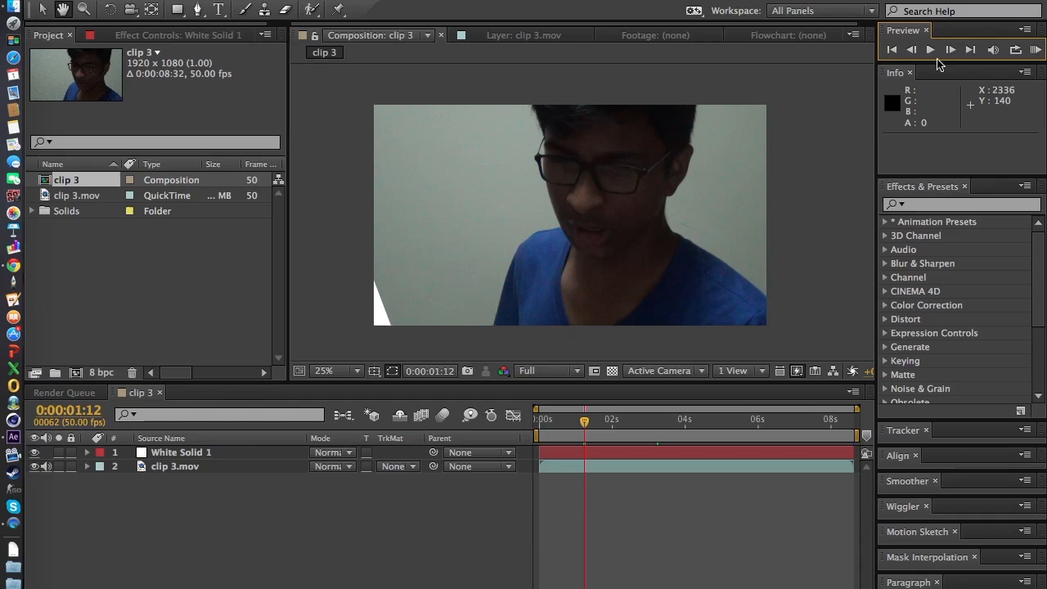
pyautogui.click(949, 51)
pyautogui.click(951, 51)
pyautogui.click(950, 51)
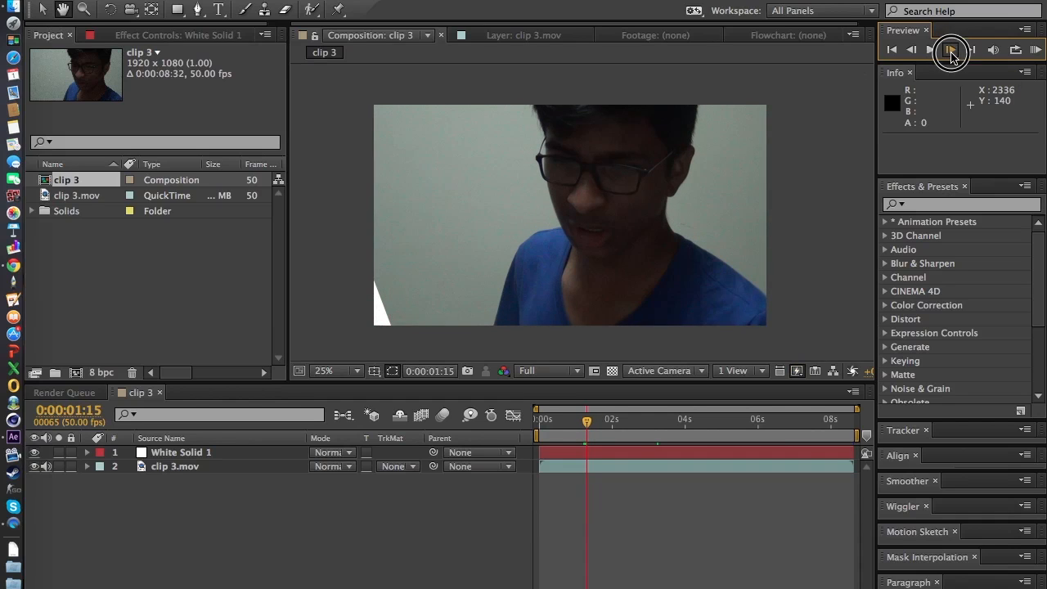
pyautogui.click(950, 51)
pyautogui.click(950, 51)
pyautogui.click(950, 51)
pyautogui.click(950, 51)
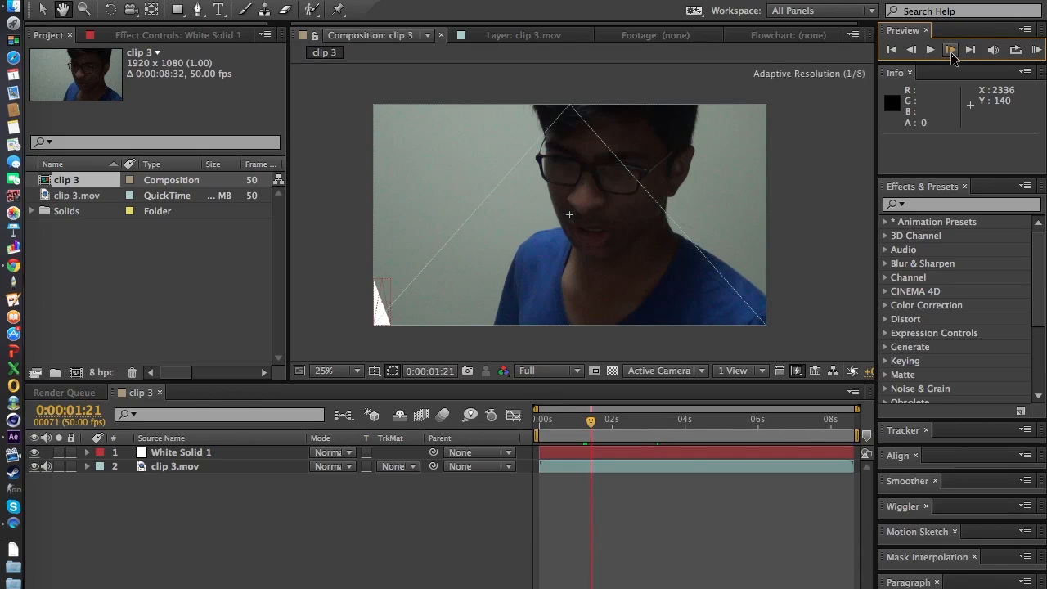
pyautogui.click(951, 51)
pyautogui.click(950, 51)
pyautogui.click(950, 51)
pyautogui.click(950, 51)
pyautogui.doubleClick(950, 50)
pyautogui.doubleClick(950, 50)
pyautogui.doubleClick(950, 51)
pyautogui.tripleClick(950, 51)
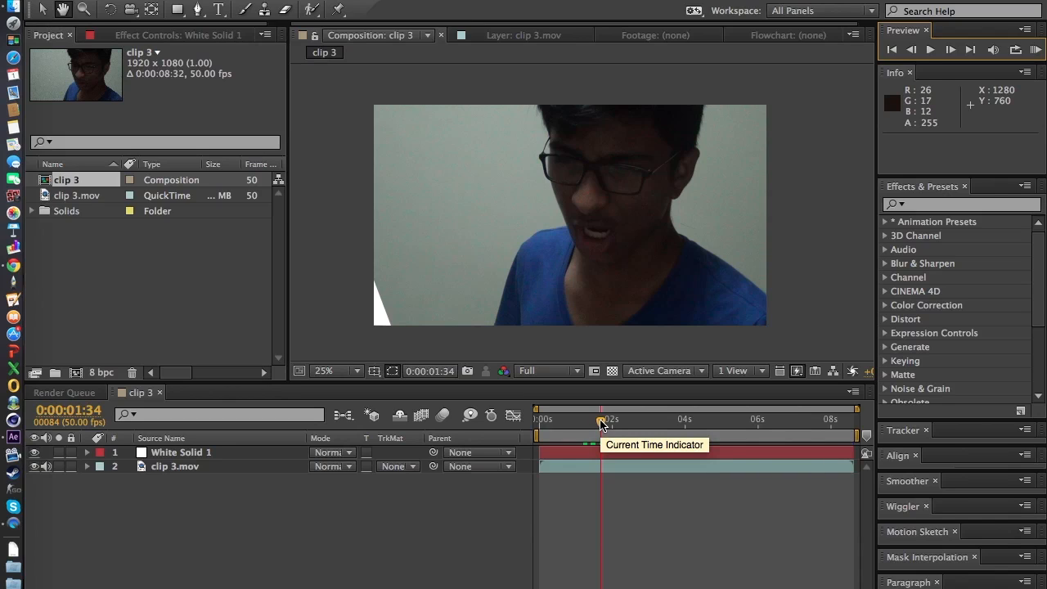
# Scrub to 0:00:03:16 to examine the rod's movement and step the playhead back to 0:00:03:12
pyautogui.moveTo(601, 423); pyautogui.dragTo(685, 424)
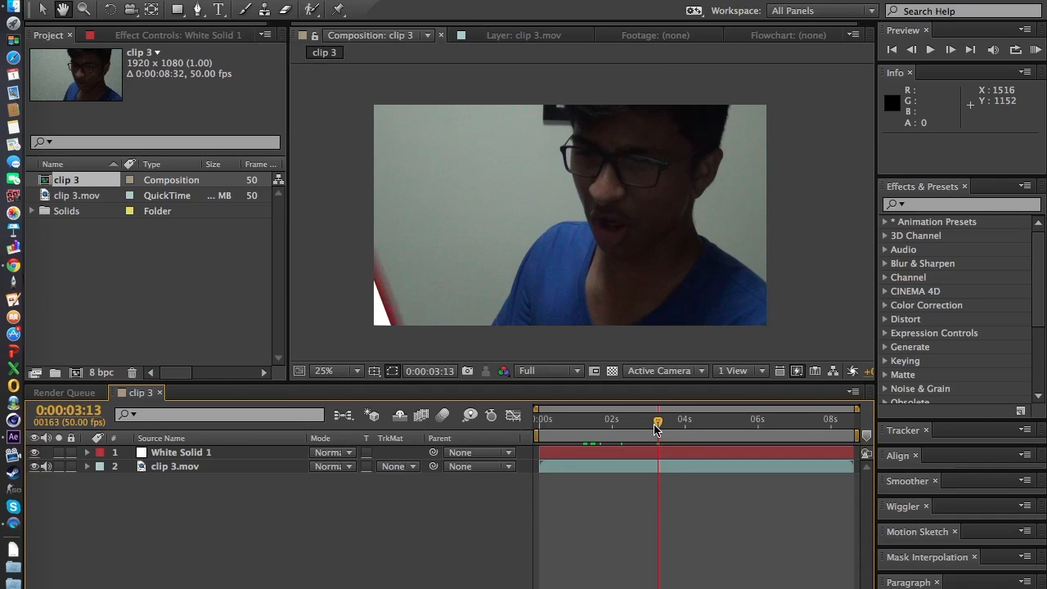
pyautogui.moveTo(658, 429); pyautogui.dragTo(659, 429)
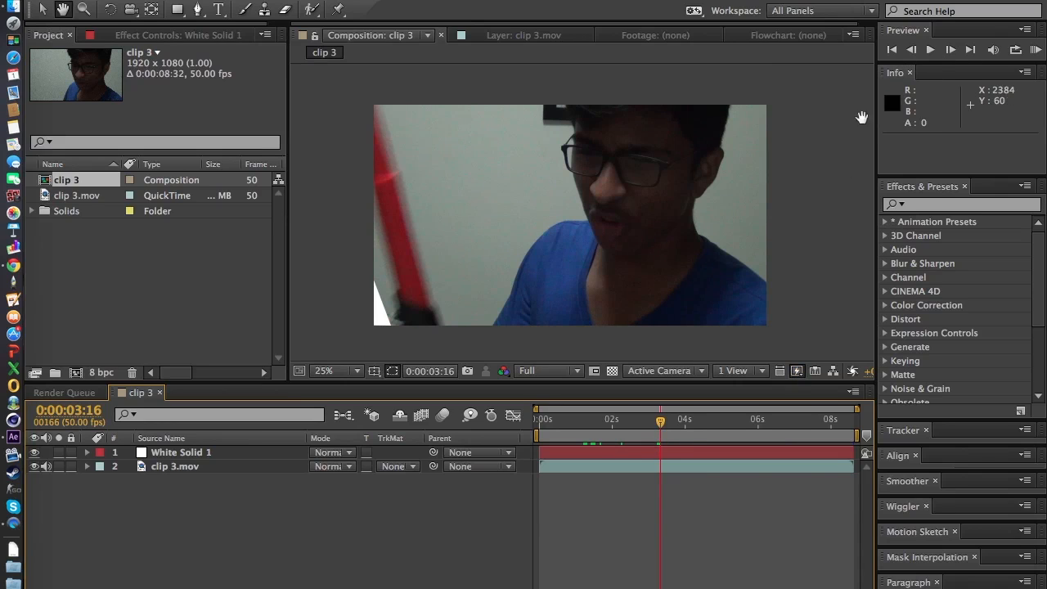
pyautogui.click(916, 55)
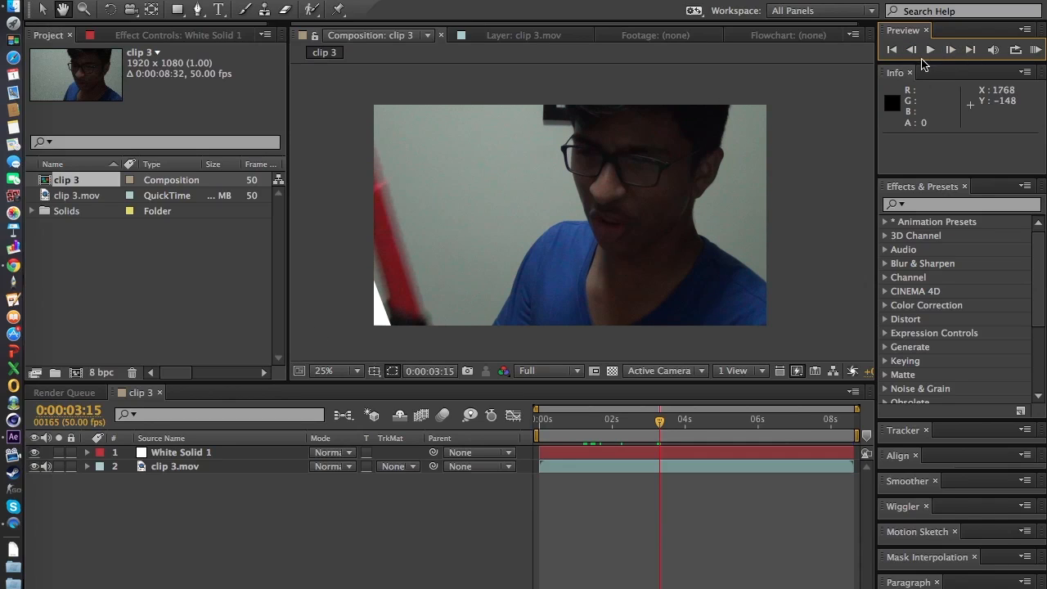
pyautogui.click(913, 51)
pyautogui.click(912, 51)
pyautogui.click(918, 57)
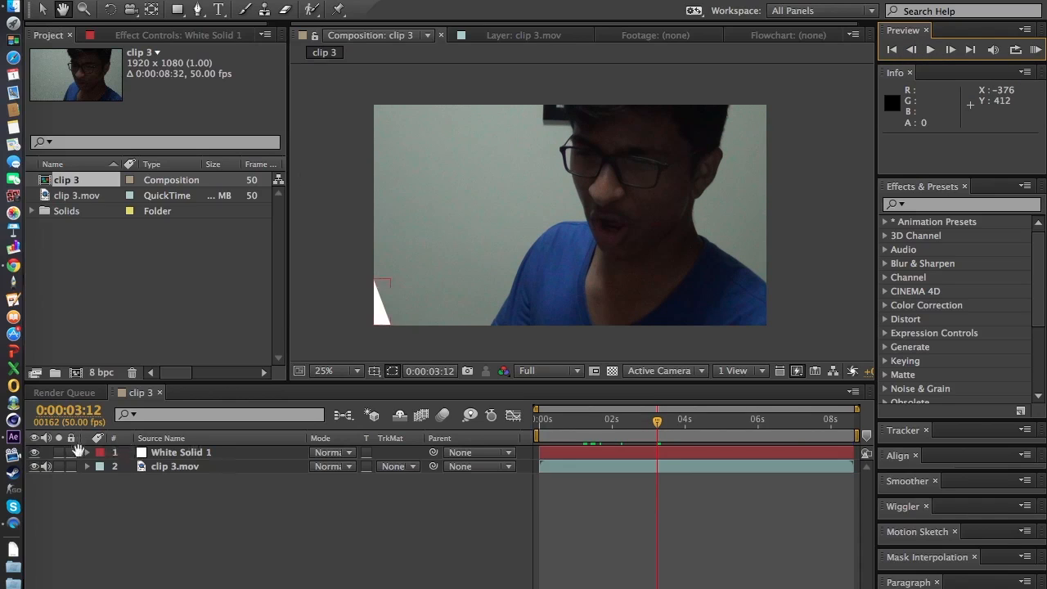
# Expand Mask 1 of White Solid 1, enable Mask Path keyframing at 0:00:03:12 and collapse the mask's properties
pyautogui.click(85, 449)
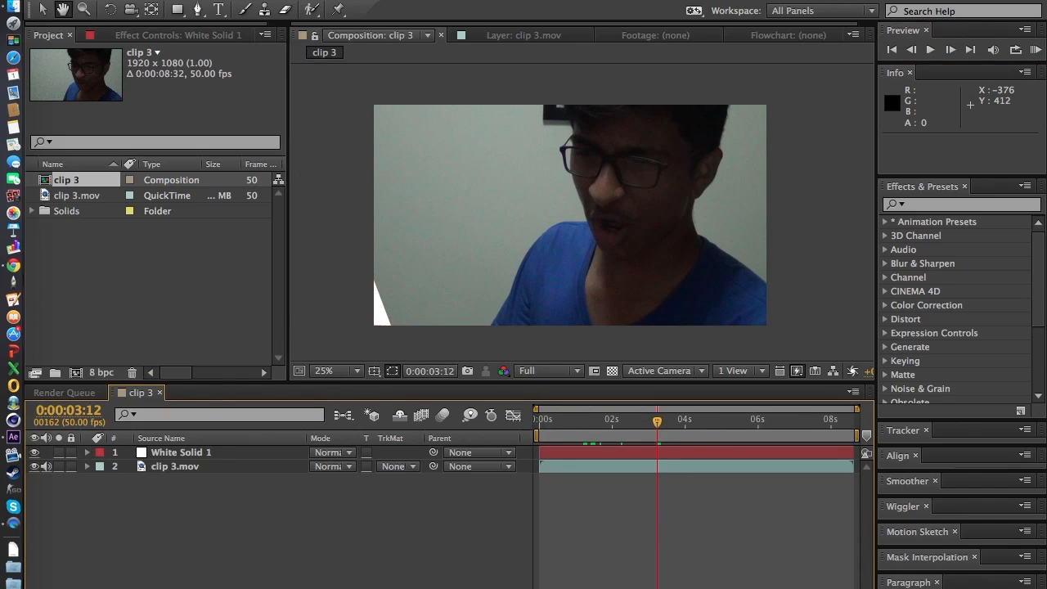
pyautogui.click(49, 8)
pyautogui.click(87, 452)
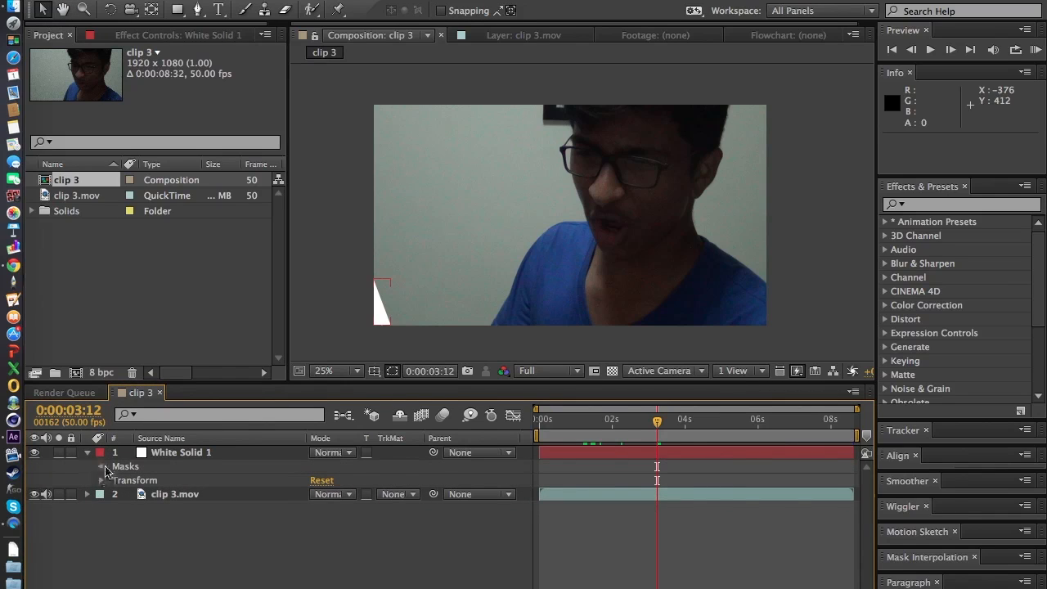
pyautogui.click(102, 466)
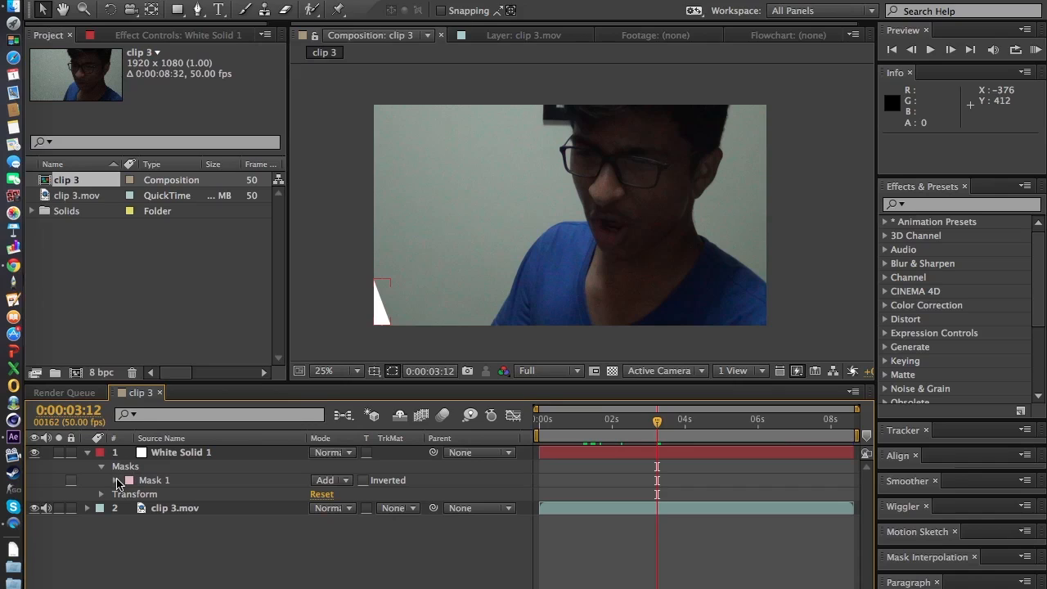
pyautogui.click(116, 480)
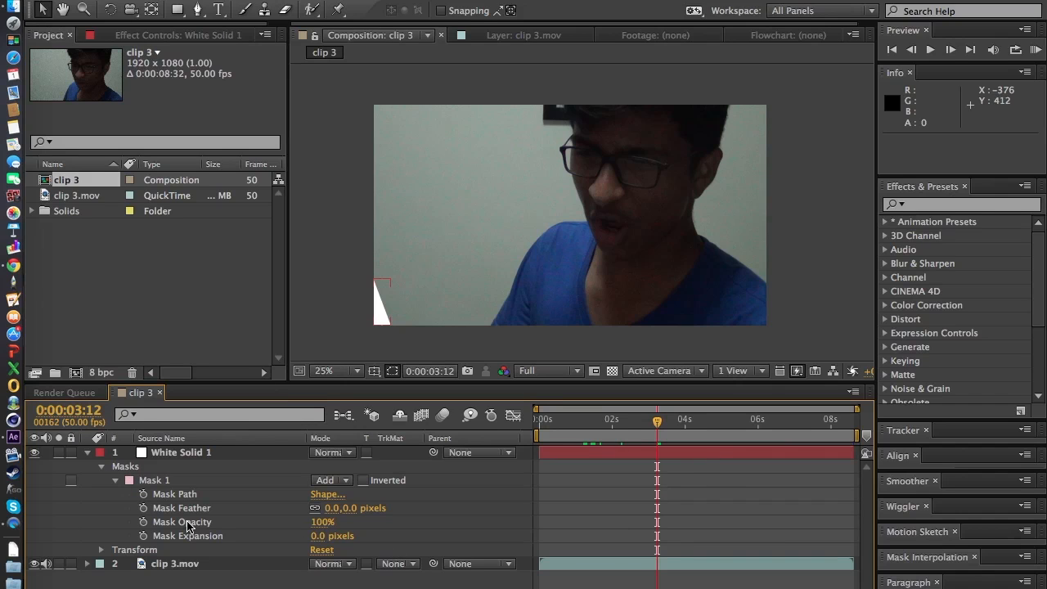
pyautogui.click(144, 494)
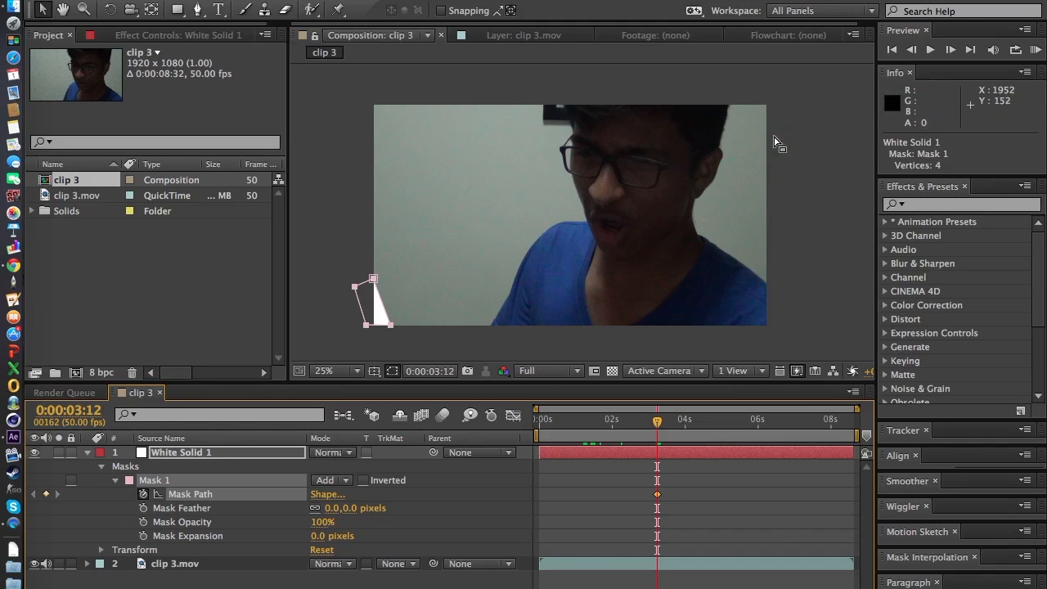
pyautogui.click(115, 481)
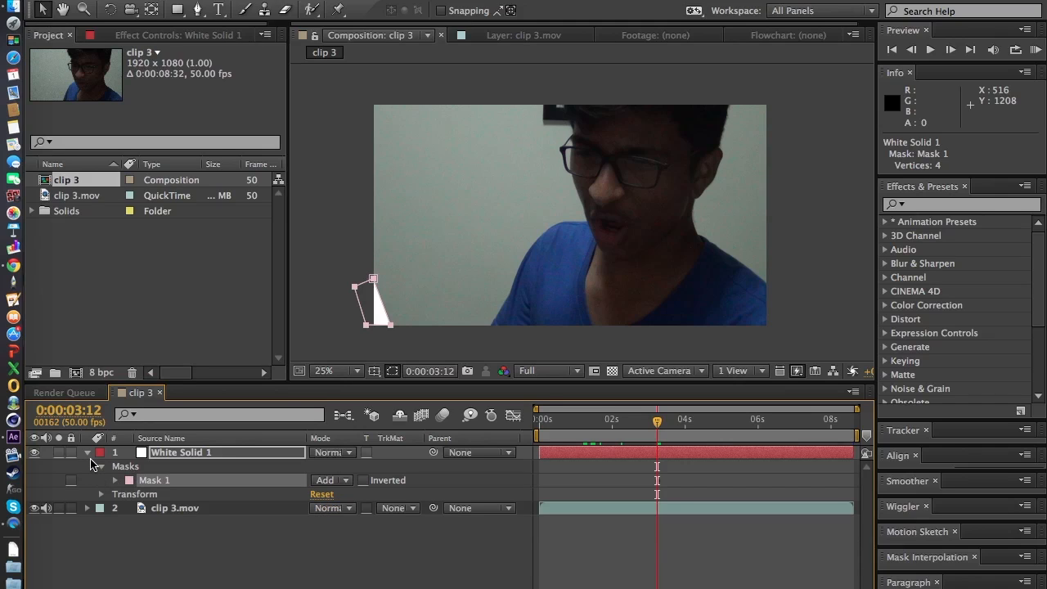
# Collapse White Solid 1's properties and advance one frame to 0:00:03:13
pyautogui.click(91, 465)
pyautogui.click(87, 452)
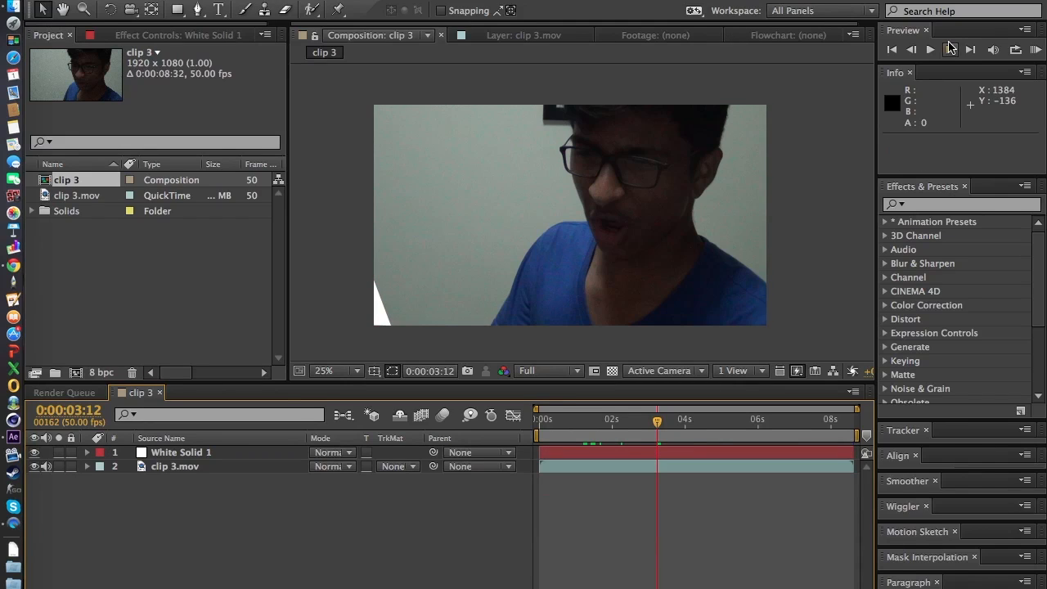
pyautogui.click(949, 50)
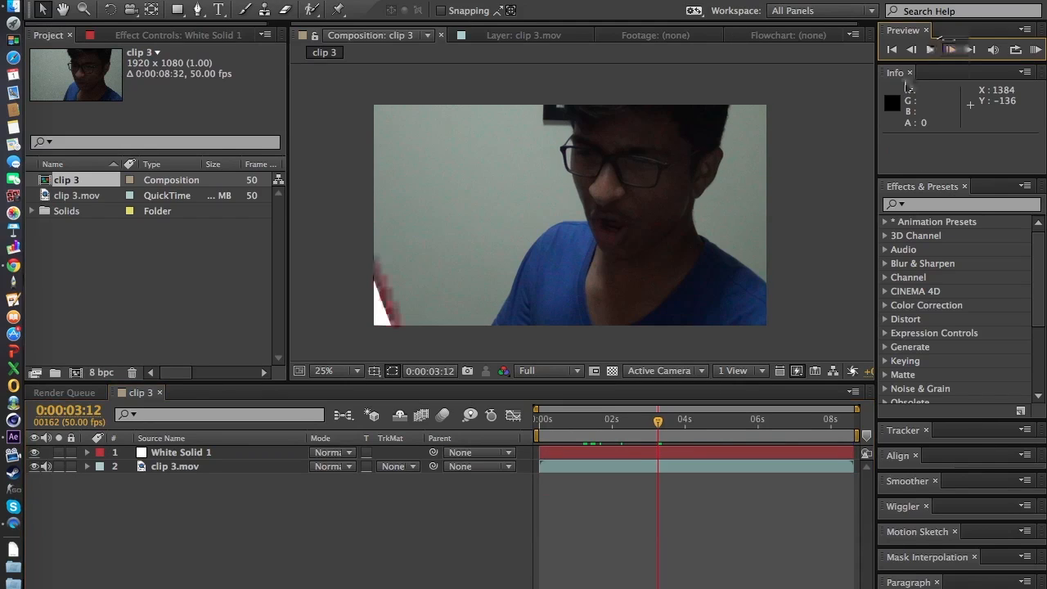
pyautogui.click(258, 462)
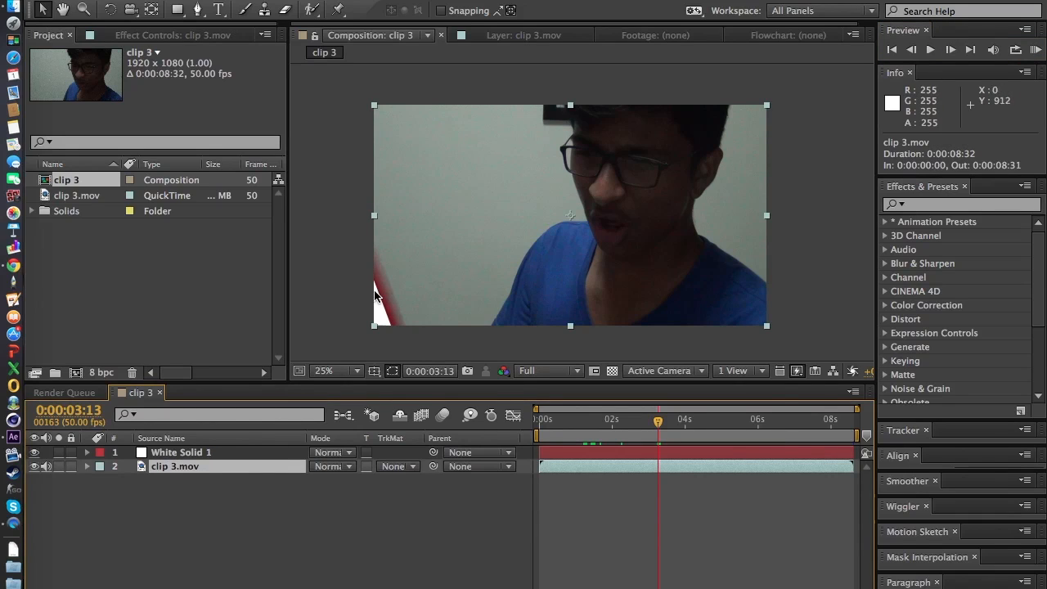
# Reshape White Solid 1's mask at 0:00:03:13 by moving its four vertices to cover the blurred red rod in the footage's lower-left corner
pyautogui.scroll(3, 352, 264)
pyautogui.scroll(-1, 352, 265)
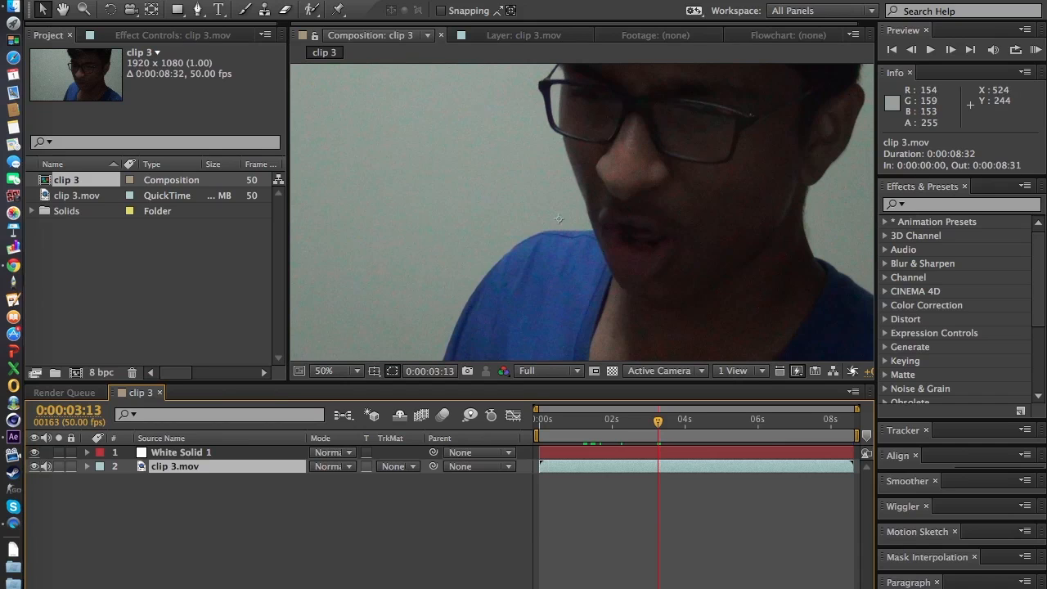
pyautogui.press('h')
pyautogui.moveTo(559, 218); pyautogui.dragTo(684, 246)
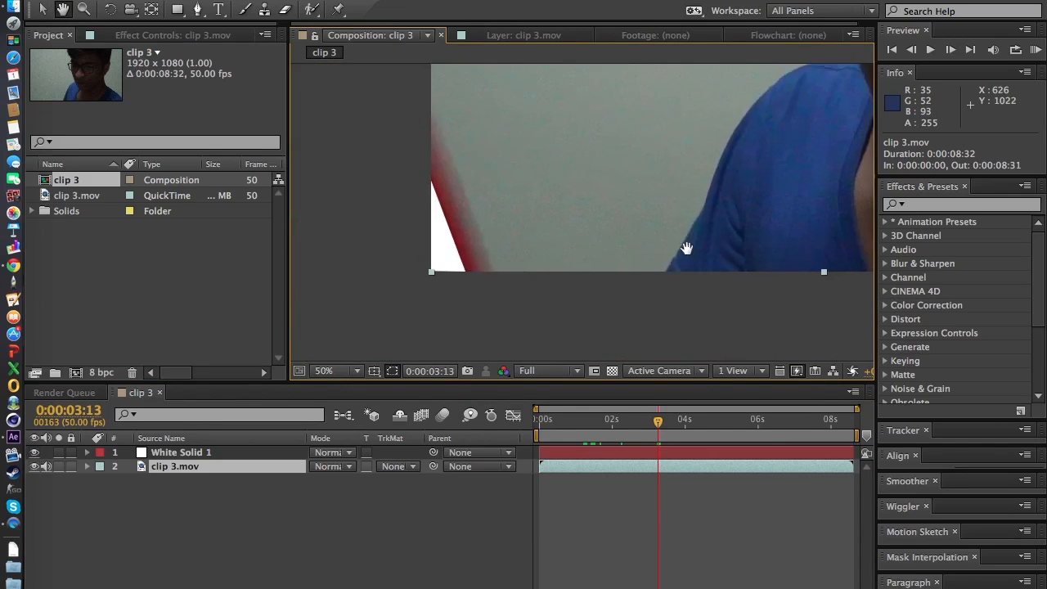
pyautogui.click(200, 10)
pyautogui.click(228, 453)
pyautogui.moveTo(427, 179); pyautogui.dragTo(424, 112)
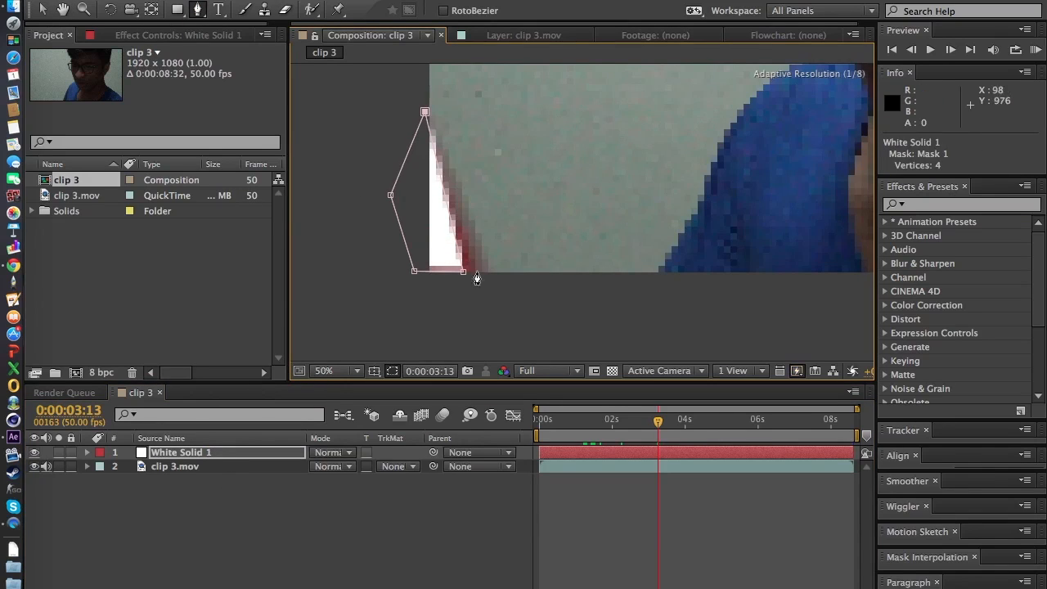
pyautogui.moveTo(462, 273); pyautogui.dragTo(497, 274)
pyautogui.moveTo(415, 272); pyautogui.dragTo(433, 271)
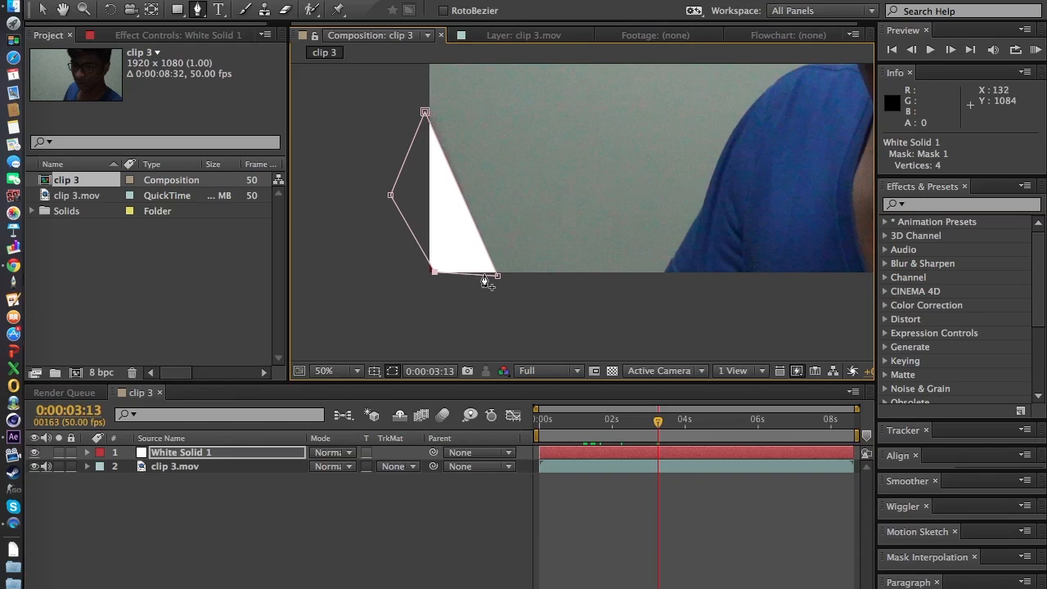
pyautogui.moveTo(498, 275)
pyautogui.mouseDown()
pyautogui.moveTo(489, 263)
pyautogui.moveTo(495, 272)
pyautogui.mouseUp()
pyautogui.moveTo(389, 195); pyautogui.dragTo(387, 164)
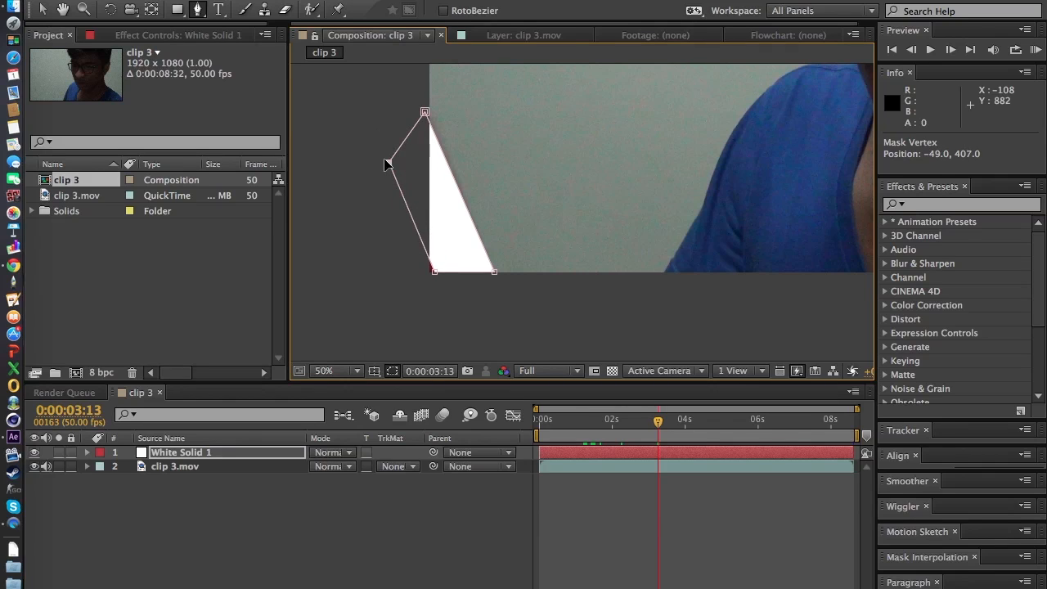
# Advance to 0:00:03:14 and reposition the mask vertices so the white shape covers the rod down to the footage's lower edge
pyautogui.click(951, 50)
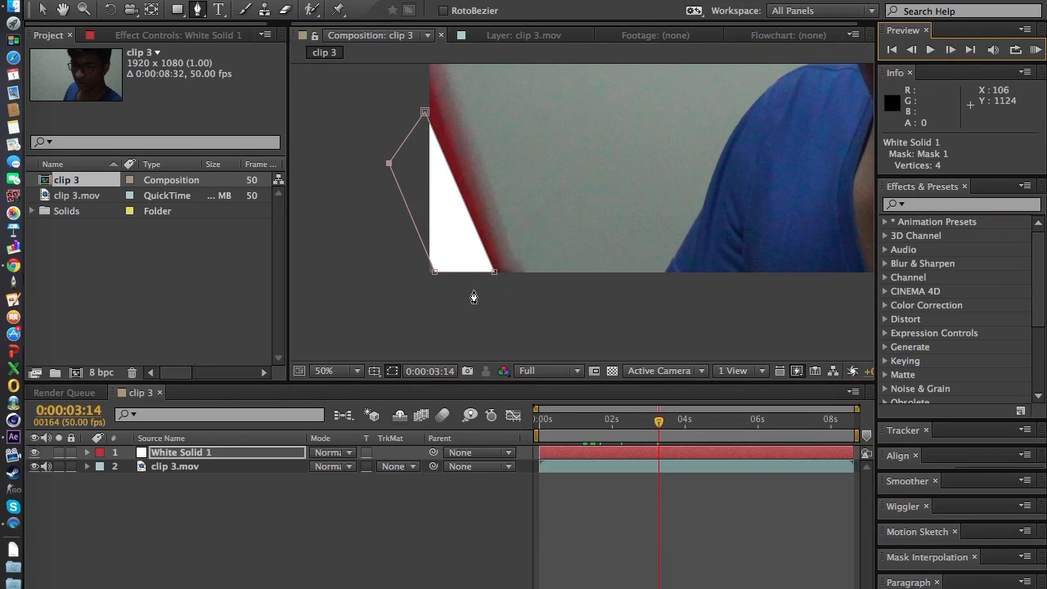
pyautogui.moveTo(495, 272); pyautogui.dragTo(517, 272)
pyautogui.moveTo(425, 109)
pyautogui.mouseDown()
pyautogui.moveTo(428, 35)
pyautogui.moveTo(454, 156)
pyautogui.moveTo(430, 76)
pyautogui.moveTo(433, 99)
pyautogui.mouseUp()
pyautogui.moveTo(390, 221); pyautogui.dragTo(407, 127)
pyautogui.moveTo(447, 339)
pyautogui.mouseDown()
pyautogui.moveTo(467, 297)
pyautogui.moveTo(448, 309)
pyautogui.moveTo(444, 335)
pyautogui.mouseUp()
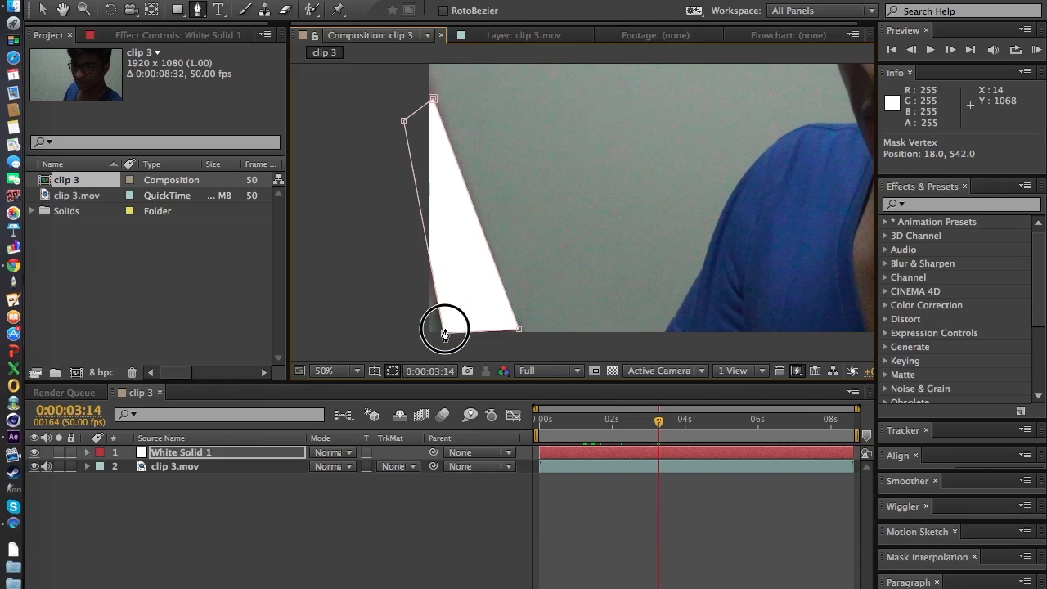
pyautogui.moveTo(521, 332)
pyautogui.mouseDown()
pyautogui.moveTo(489, 336)
pyautogui.moveTo(516, 329)
pyautogui.mouseUp()
pyautogui.moveTo(452, 337); pyautogui.dragTo(448, 330)
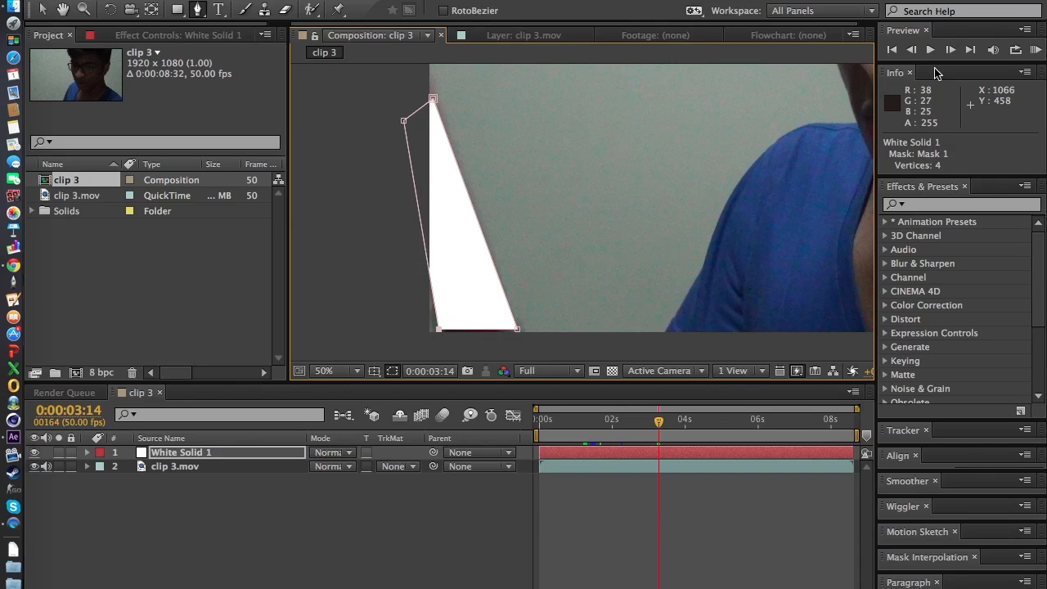
# Advance to 0:00:03:15 and fit the mask vertices around the rod, ending its lower edge just above the dark handle
pyautogui.click(949, 49)
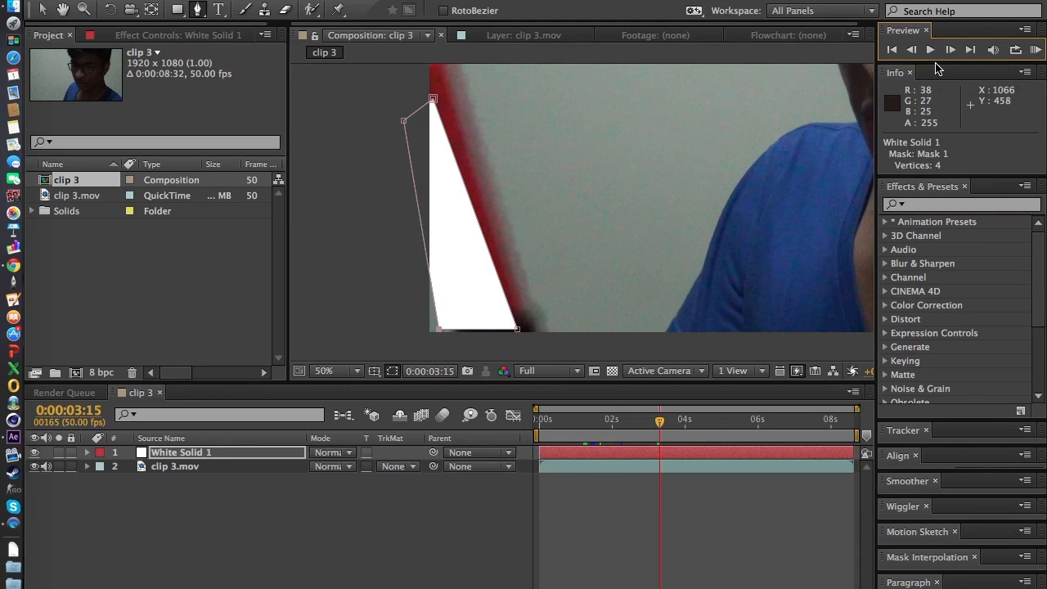
pyautogui.press(',')
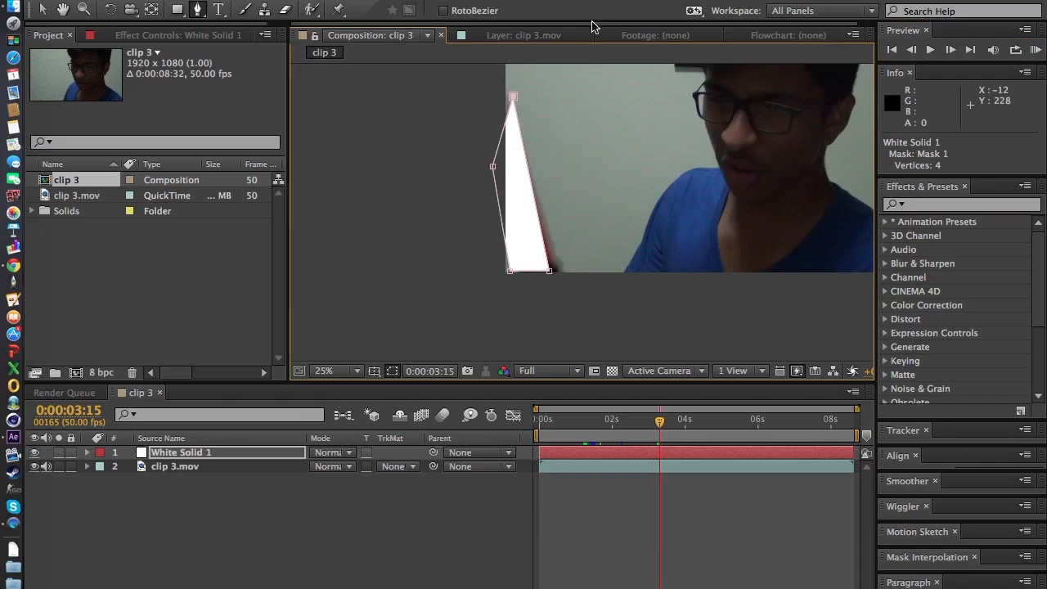
pyautogui.moveTo(513, 97)
pyautogui.mouseDown()
pyautogui.moveTo(498, 94)
pyautogui.moveTo(508, 91)
pyautogui.mouseUp()
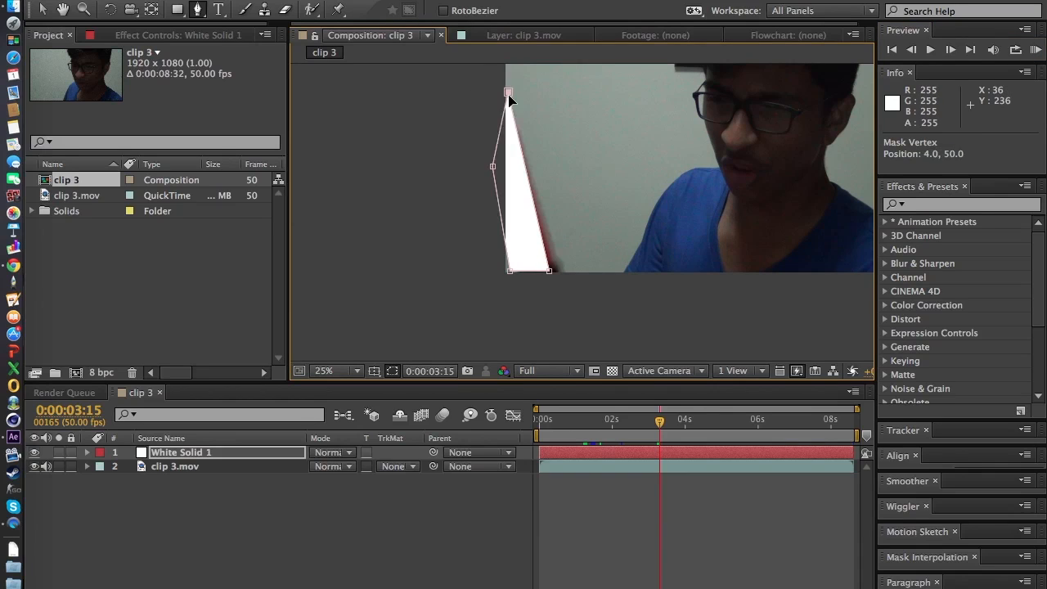
pyautogui.moveTo(551, 270); pyautogui.dragTo(529, 262)
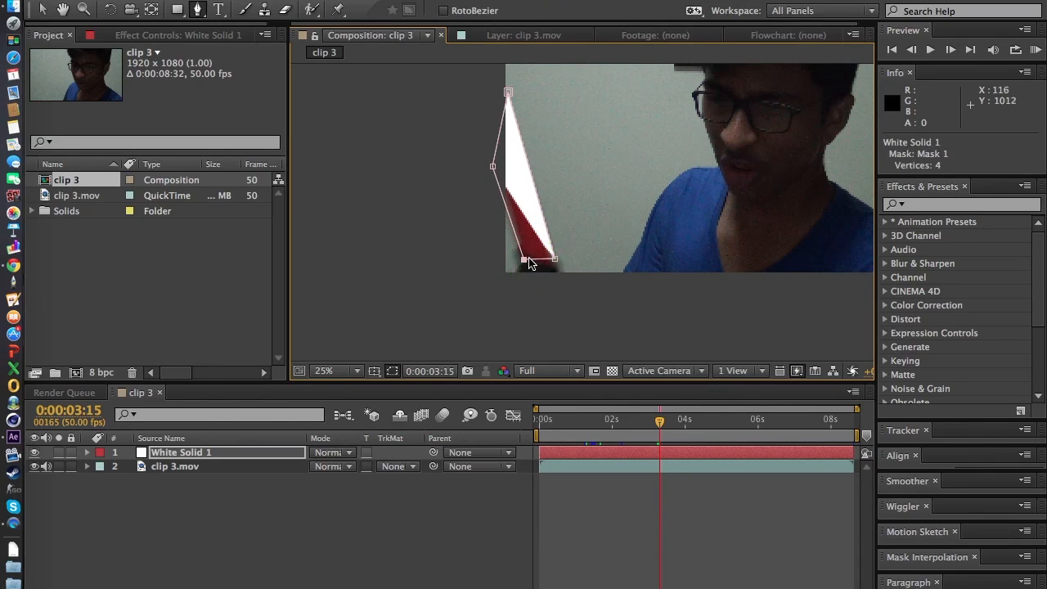
pyautogui.rightClick(526, 262)
pyautogui.press('Escape')
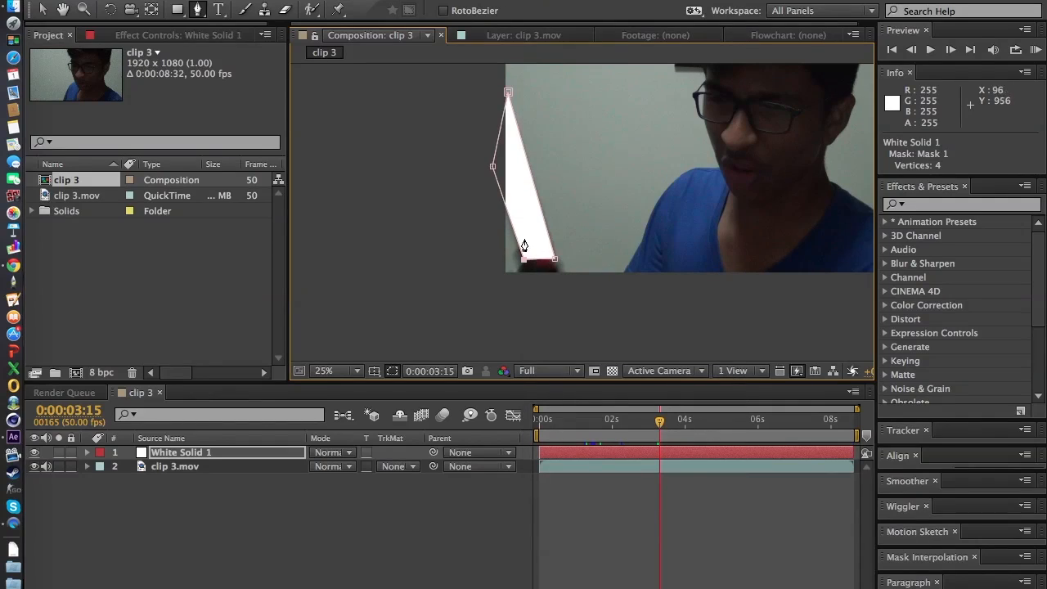
pyautogui.moveTo(493, 166); pyautogui.dragTo(491, 143)
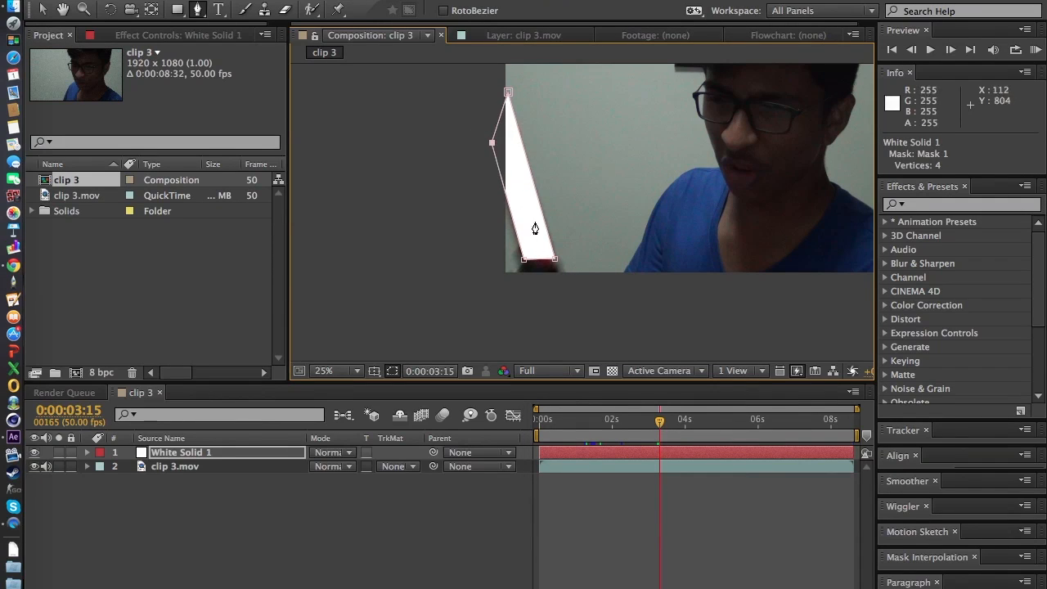
# Advance to 0:00:03:16 and adjust the mask vertices to follow the rod from the footage's upper-left corner down to the handle
pyautogui.click(931, 49)
pyautogui.moveTo(553, 258)
pyautogui.mouseDown()
pyautogui.moveTo(562, 242)
pyautogui.moveTo(523, 234)
pyautogui.moveTo(531, 247)
pyautogui.moveTo(567, 244)
pyautogui.moveTo(560, 248)
pyautogui.mouseUp()
pyautogui.moveTo(507, 93)
pyautogui.mouseDown()
pyautogui.moveTo(515, 66)
pyautogui.moveTo(510, 91)
pyautogui.mouseUp()
pyautogui.moveTo(494, 171); pyautogui.dragTo(496, 138)
pyautogui.moveTo(509, 91); pyautogui.dragTo(507, 76)
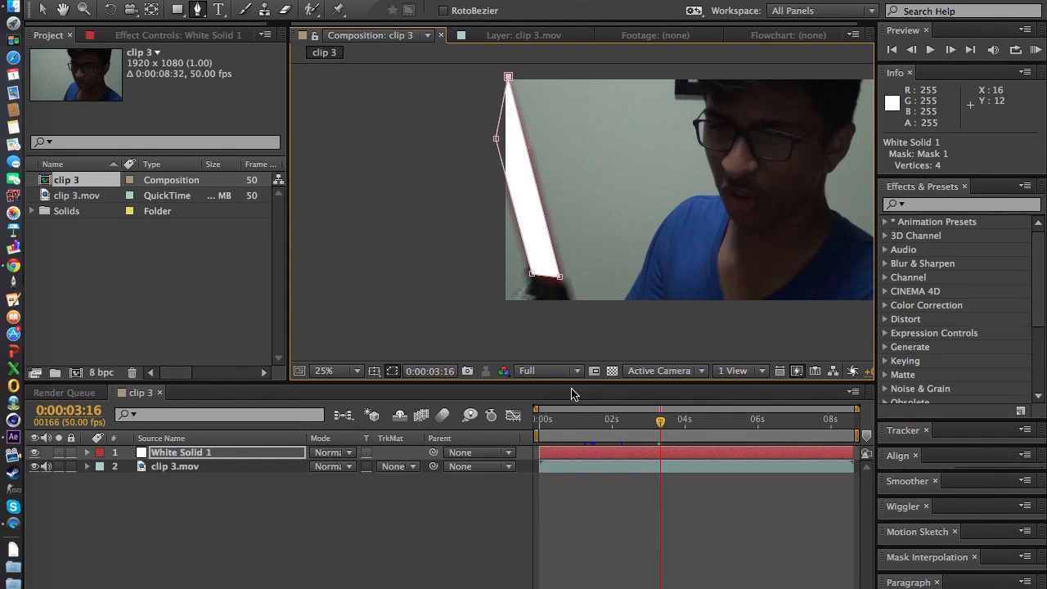
# Scrub ahead to 0:00:04:01 to examine the rod's movement and return the playhead to 0:00:00:00
pyautogui.moveTo(663, 423); pyautogui.dragTo(684, 425)
pyautogui.click(672, 423)
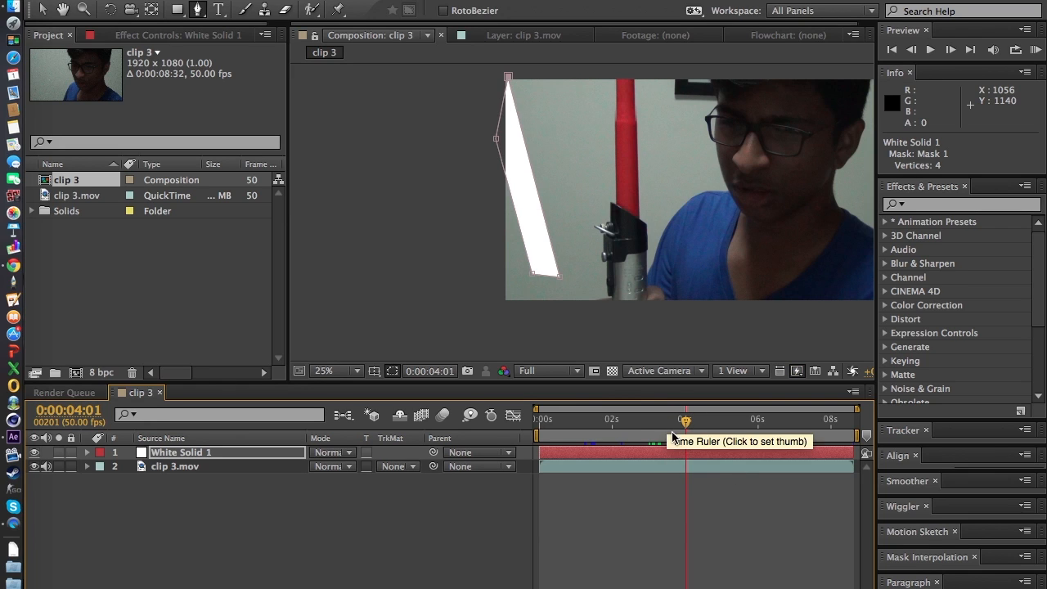
pyautogui.moveTo(684, 425); pyautogui.dragTo(537, 422)
# Duplicate the White Solid 1 layer four times
pyautogui.click(264, 451)
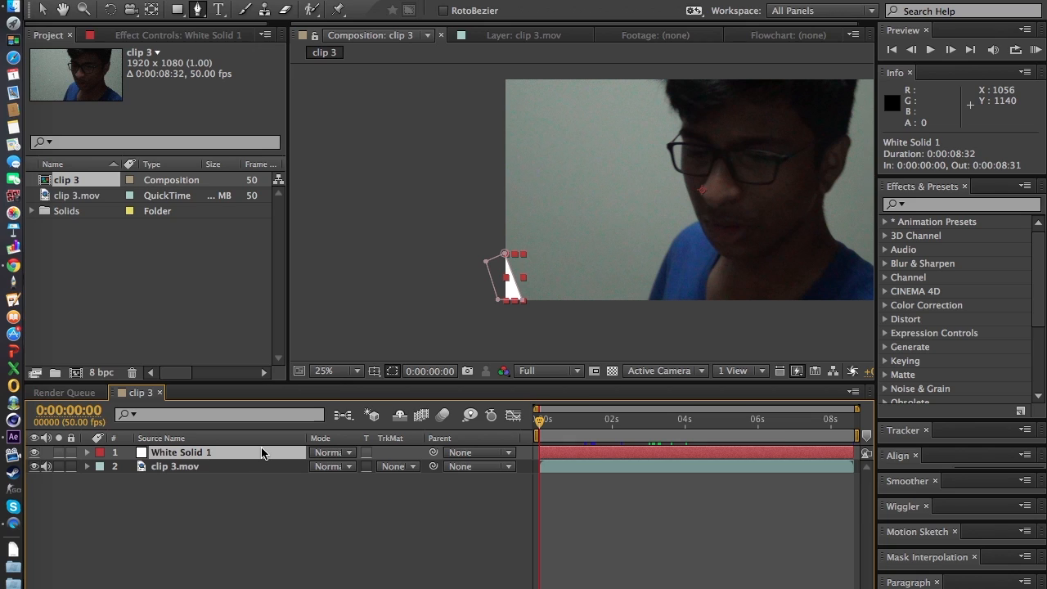
pyautogui.hotkey('ctrl', 'd')
pyautogui.hotkey('ctrl', 'd')
pyautogui.hotkey('ctrl', 'd')
pyautogui.hotkey('ctrl', 'd')
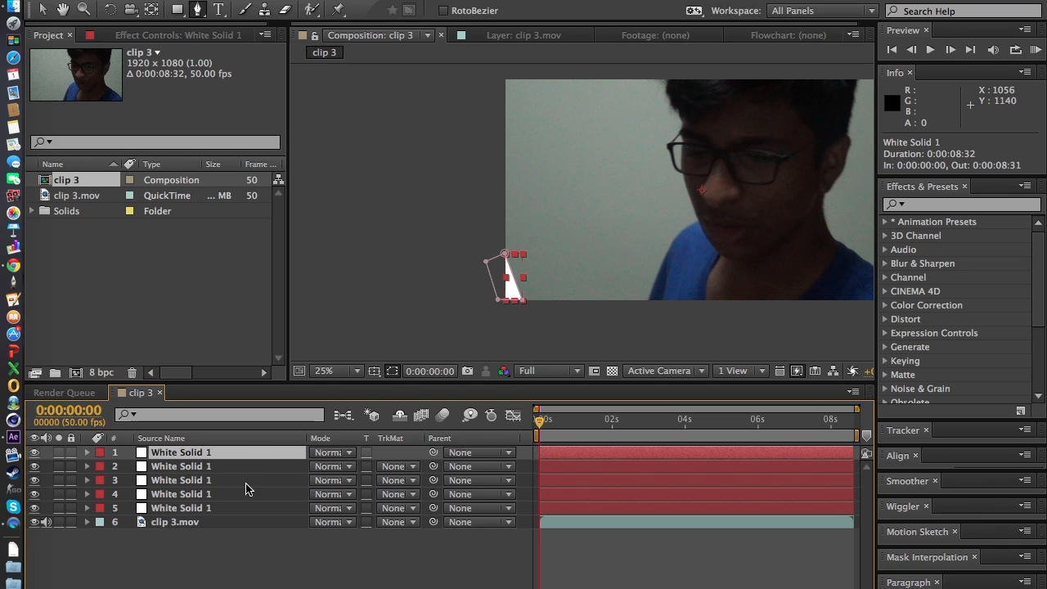
# Expand the properties of the White Solid 1 copies on layers 5, 4, 3 and 2
pyautogui.click(87, 509)
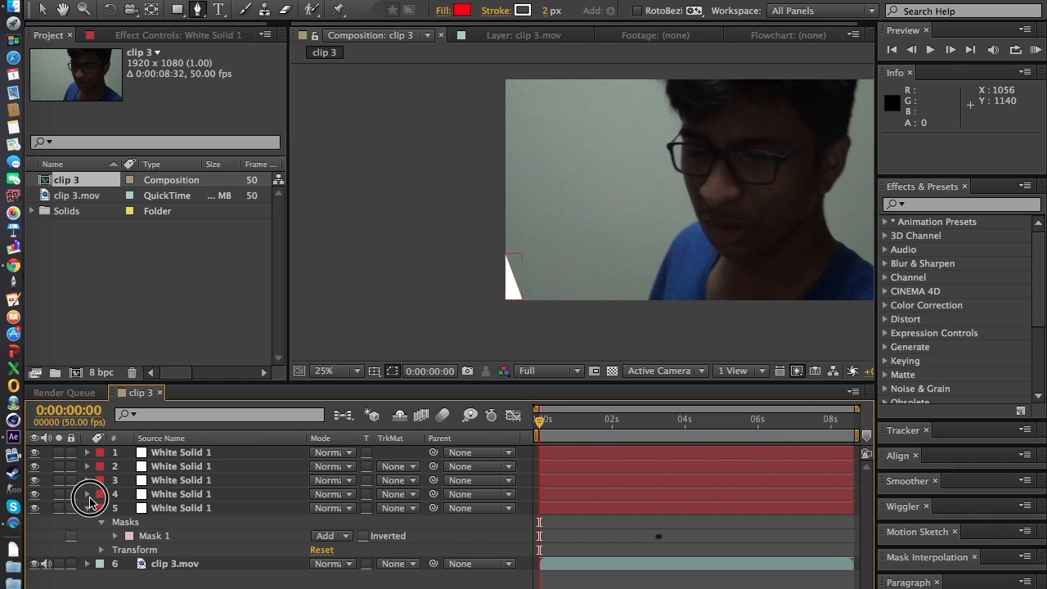
pyautogui.click(87, 494)
pyautogui.click(88, 480)
pyautogui.click(88, 466)
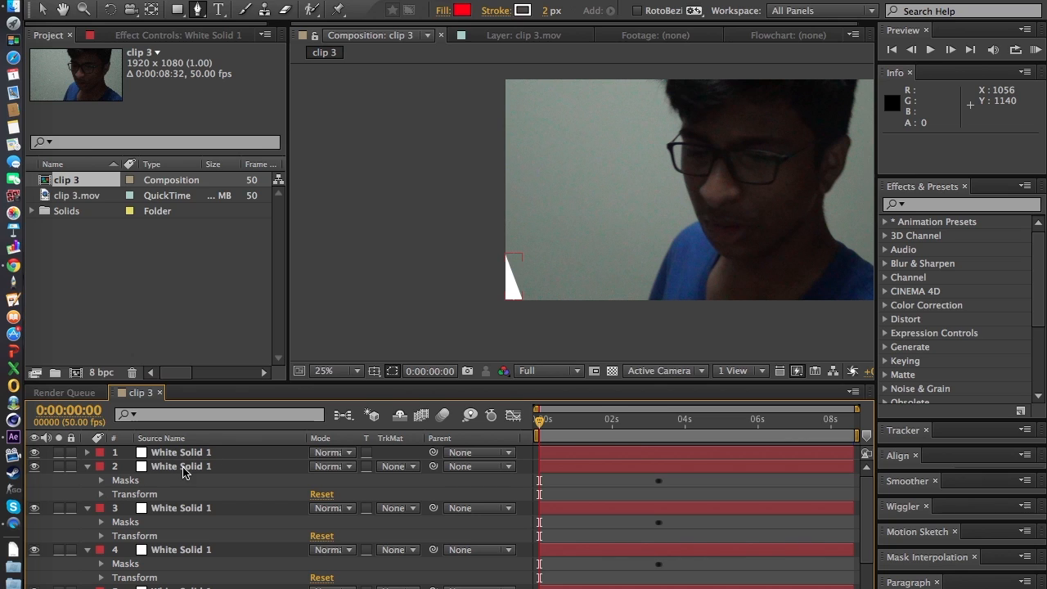
# Set Mask 1's Mask Feather on layer 2 to 10 pixels and collapse the layer
pyautogui.click(102, 481)
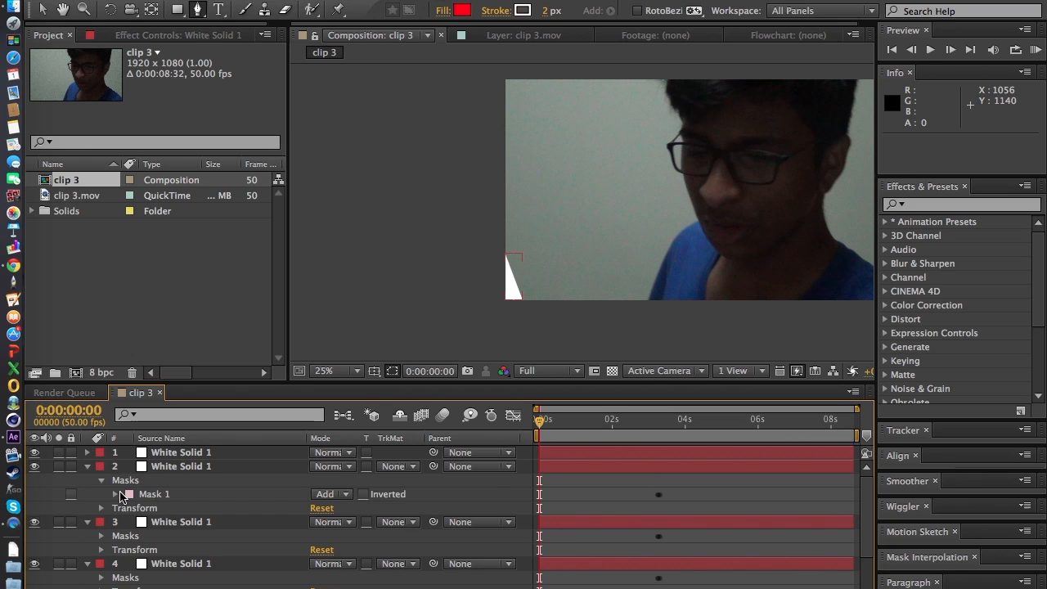
pyautogui.click(117, 494)
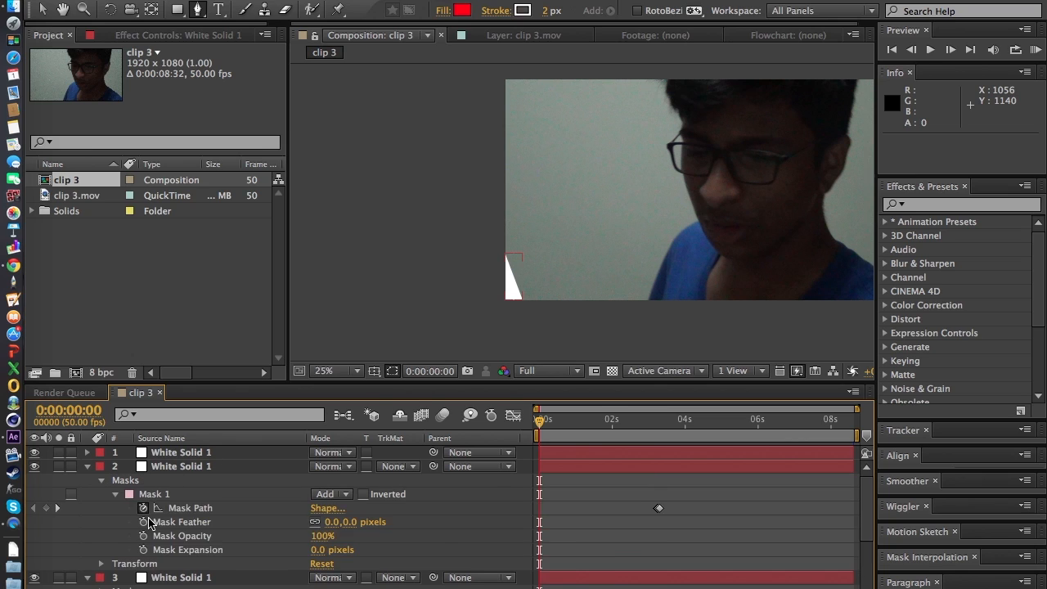
pyautogui.click(330, 522)
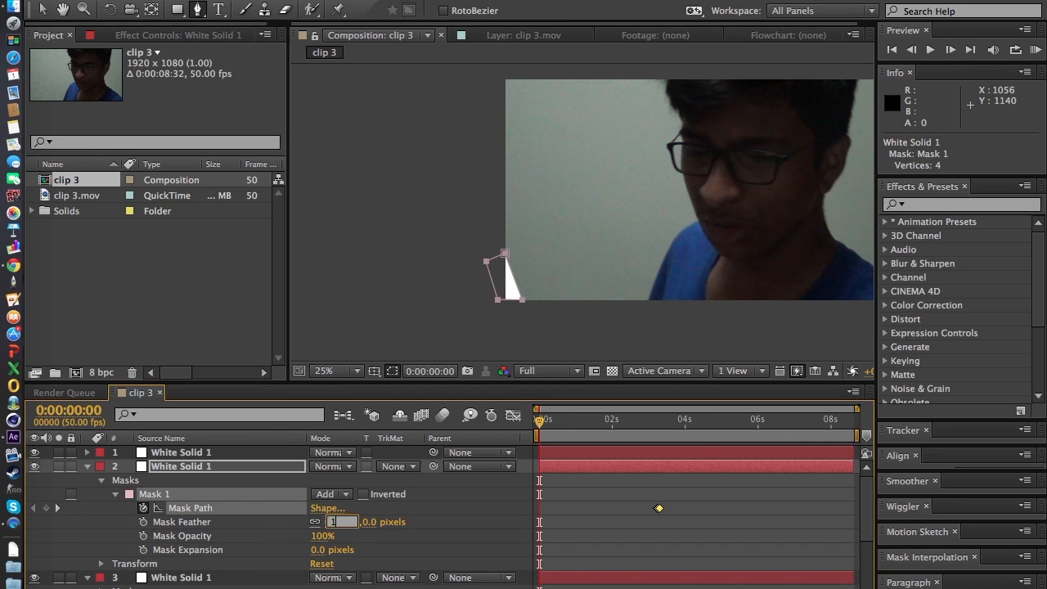
pyautogui.write('10')
pyautogui.press('Return')
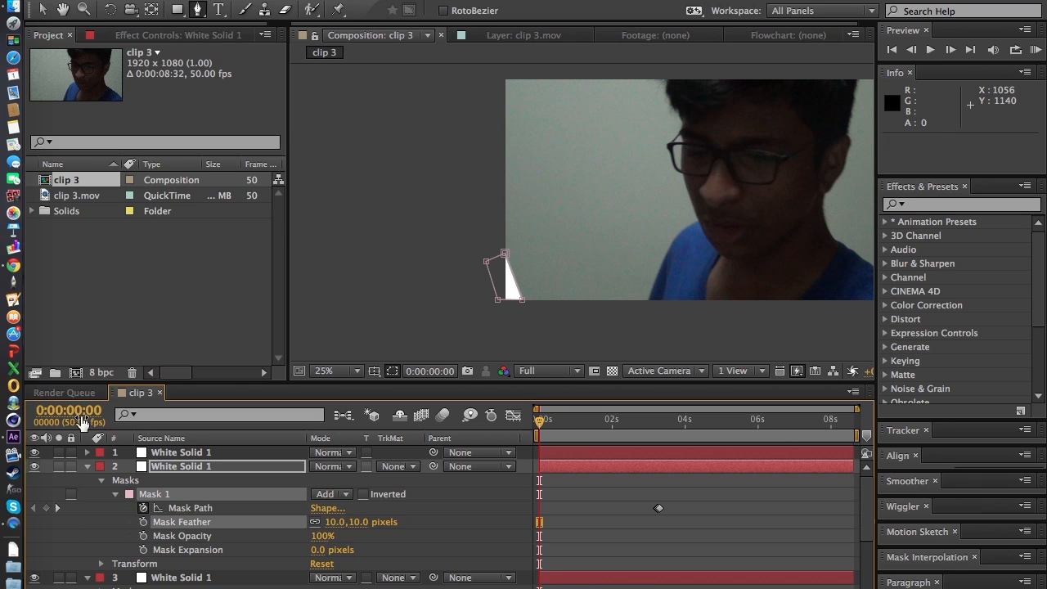
pyautogui.click(87, 466)
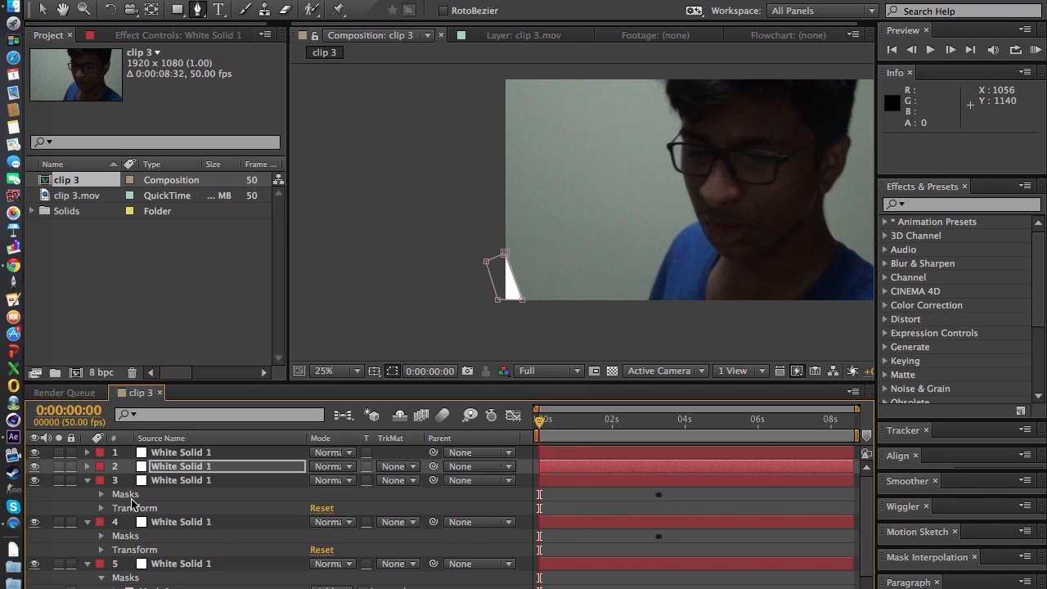
# Set Mask 1's Mask Feather on layer 3 to 30 pixels and collapse the layer
pyautogui.click(101, 494)
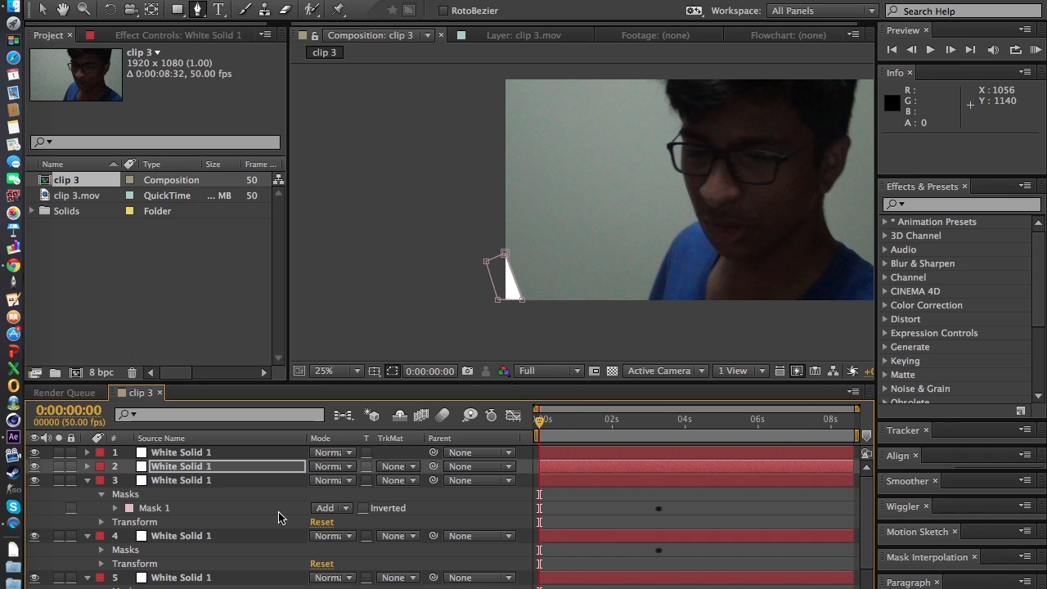
pyautogui.click(116, 508)
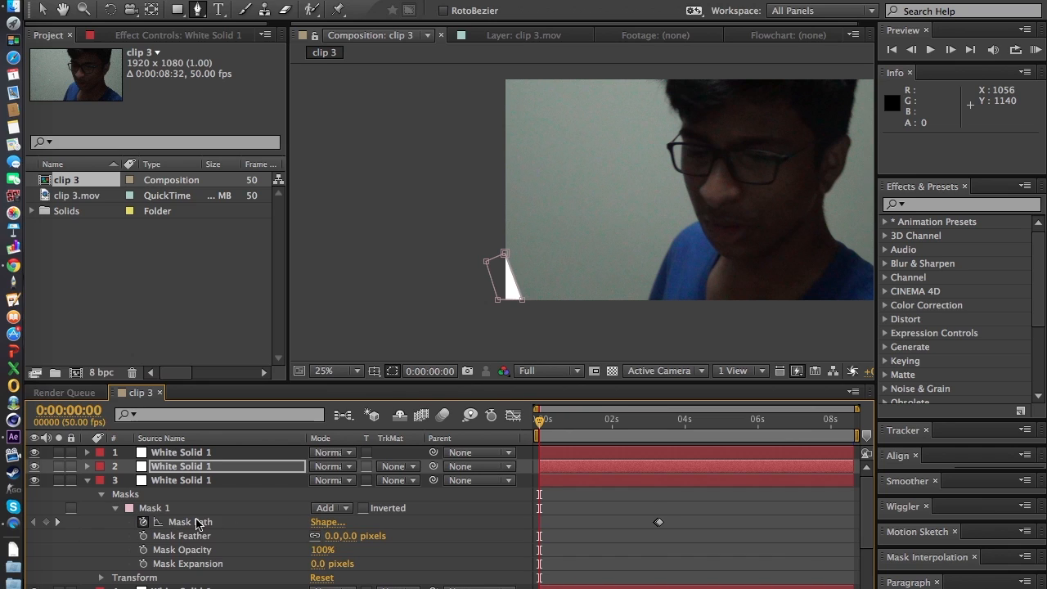
pyautogui.click(333, 537)
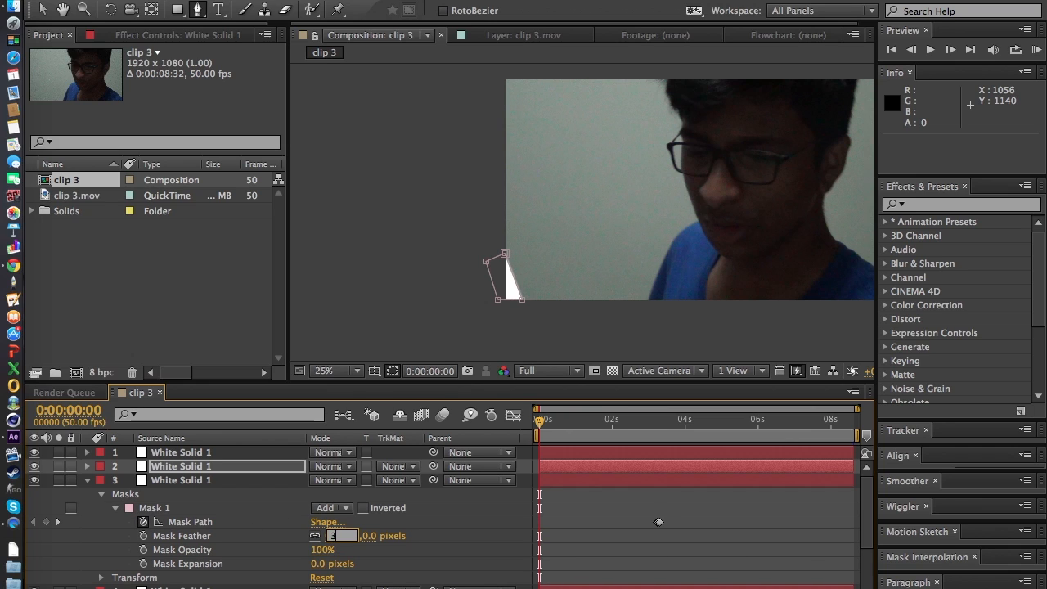
pyautogui.press('Return')
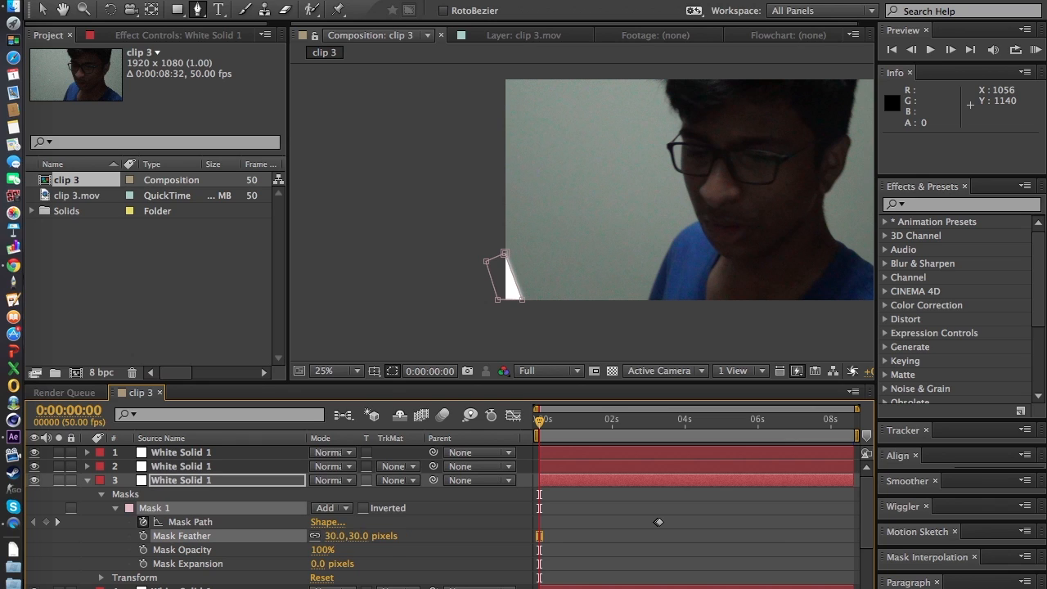
pyautogui.click(87, 483)
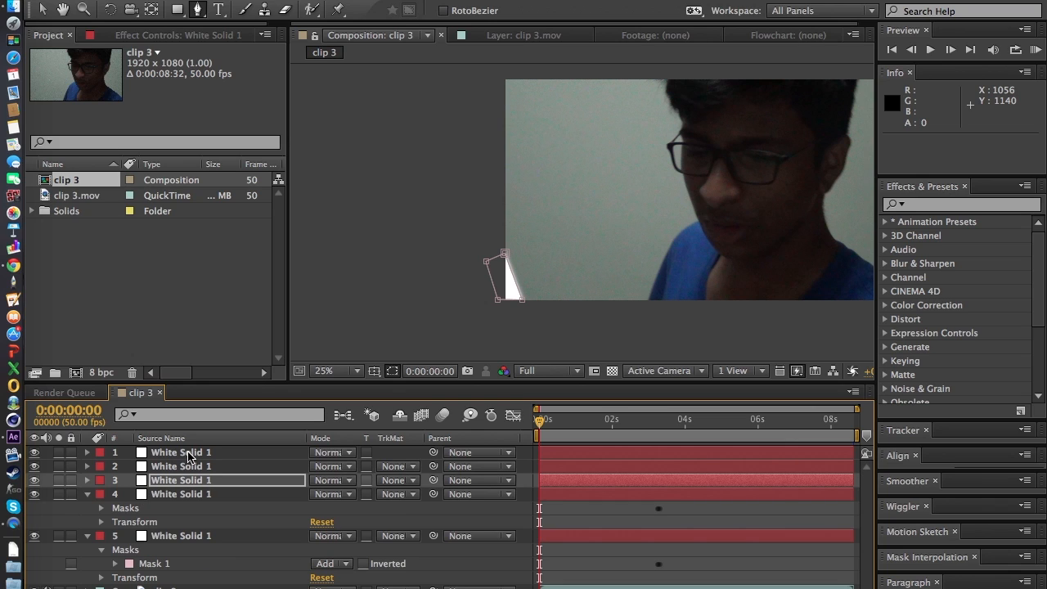
# Set Mask 1's Mask Feather on layer 4 to 60 pixels and collapse the layer
pyautogui.click(187, 502)
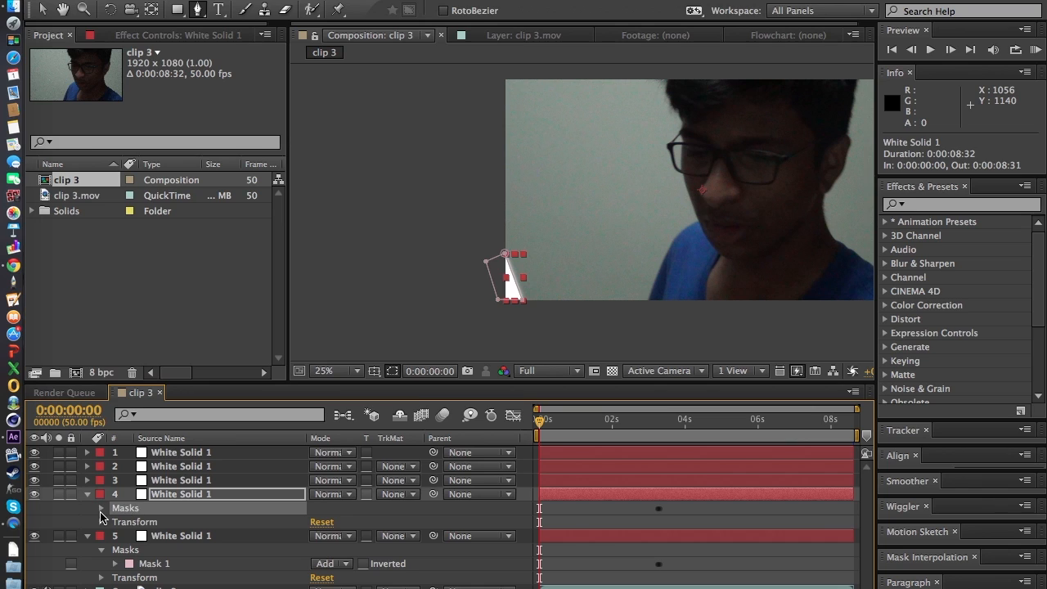
pyautogui.click(100, 514)
pyautogui.click(102, 508)
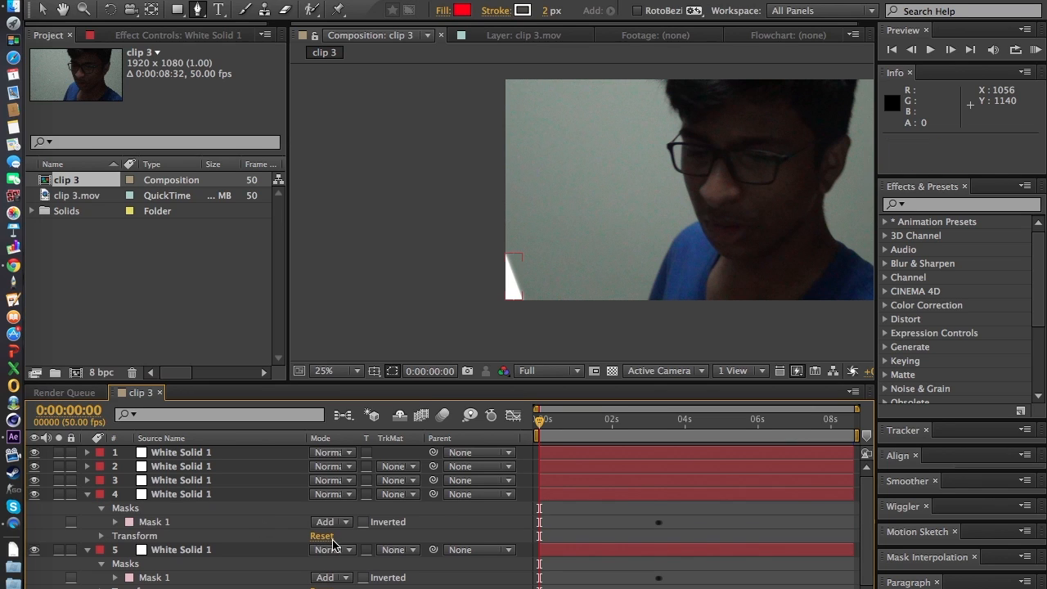
pyautogui.click(115, 522)
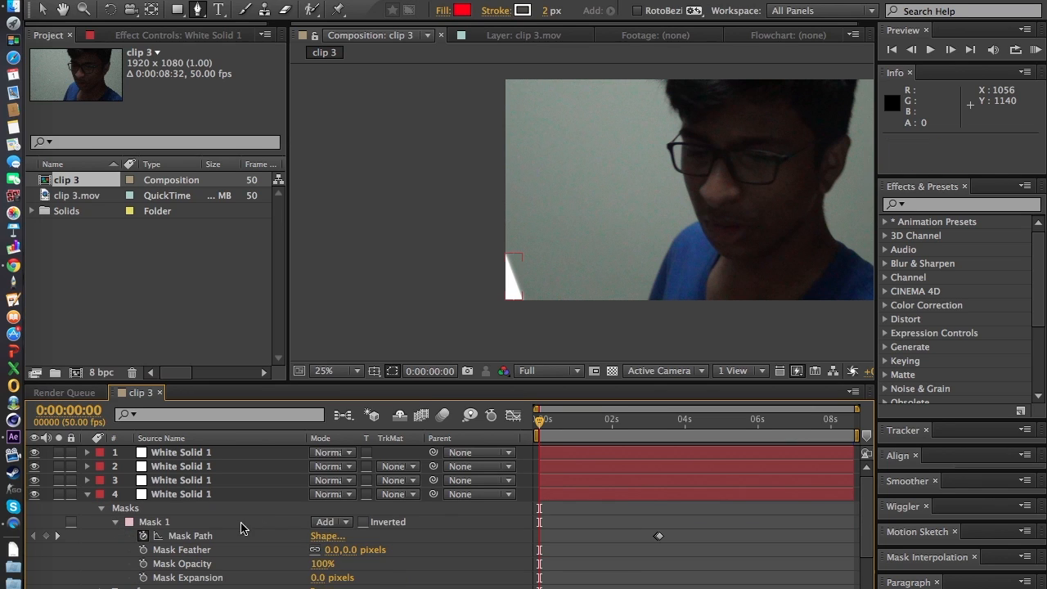
pyautogui.click(335, 550)
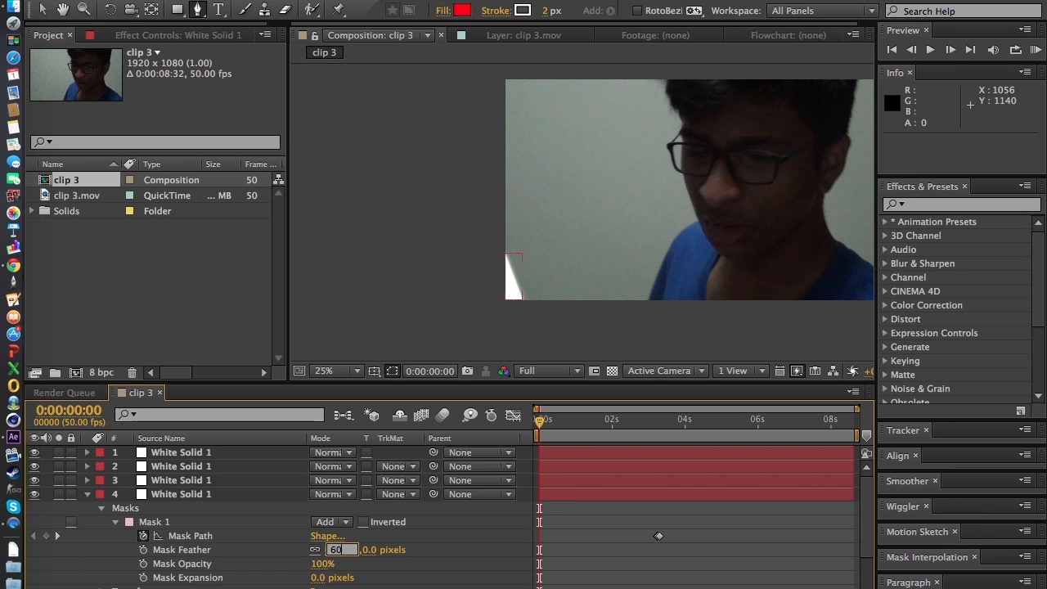
pyautogui.write('60')
pyautogui.press('Return')
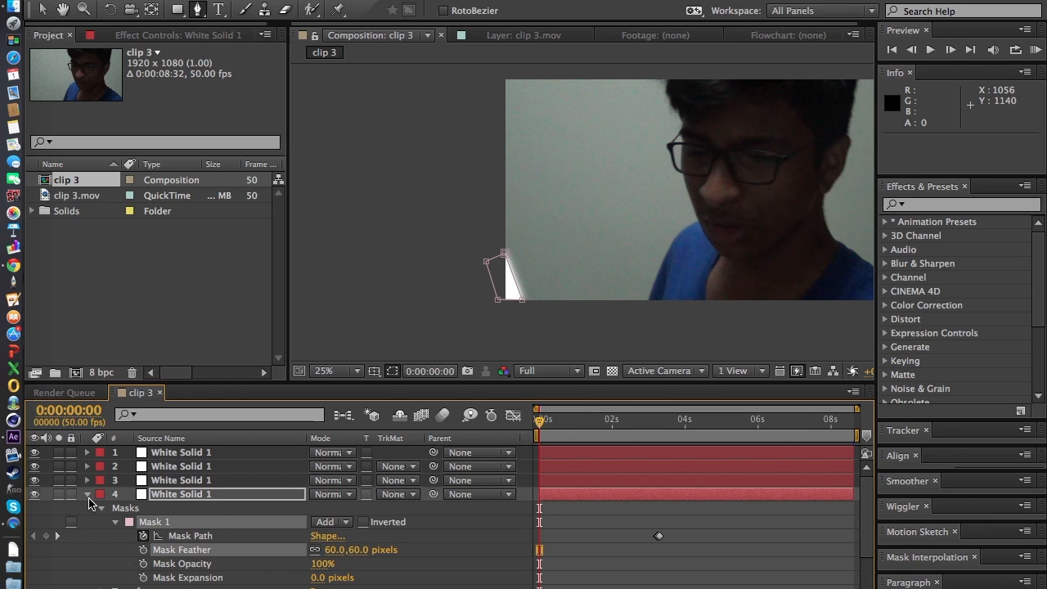
pyautogui.click(88, 493)
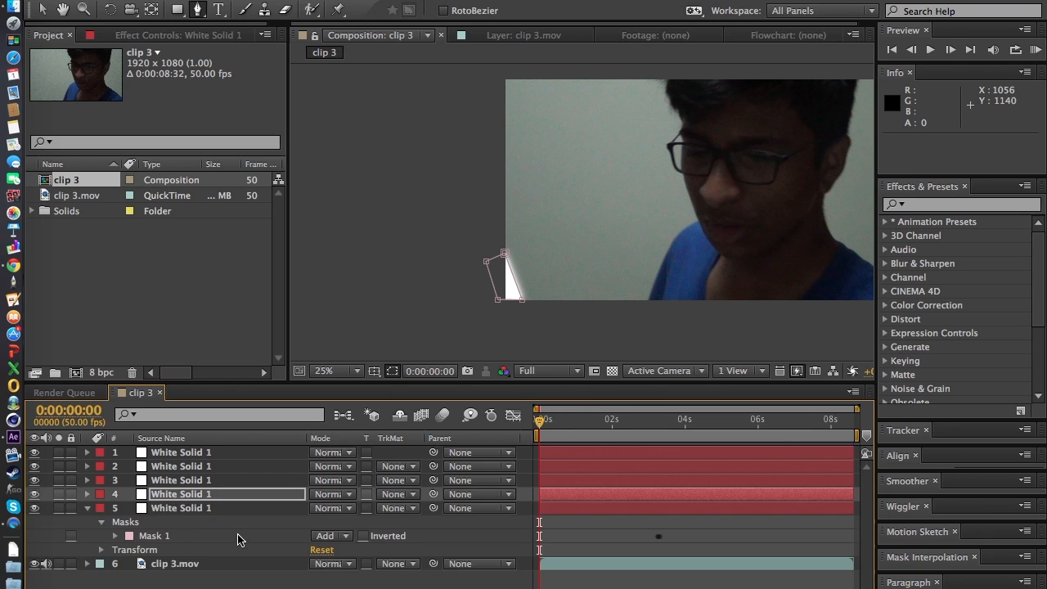
# Set Mask 1's Mask Feather on layer 5 to 120 pixels and collapse the layer
pyautogui.click(93, 514)
pyautogui.click(88, 508)
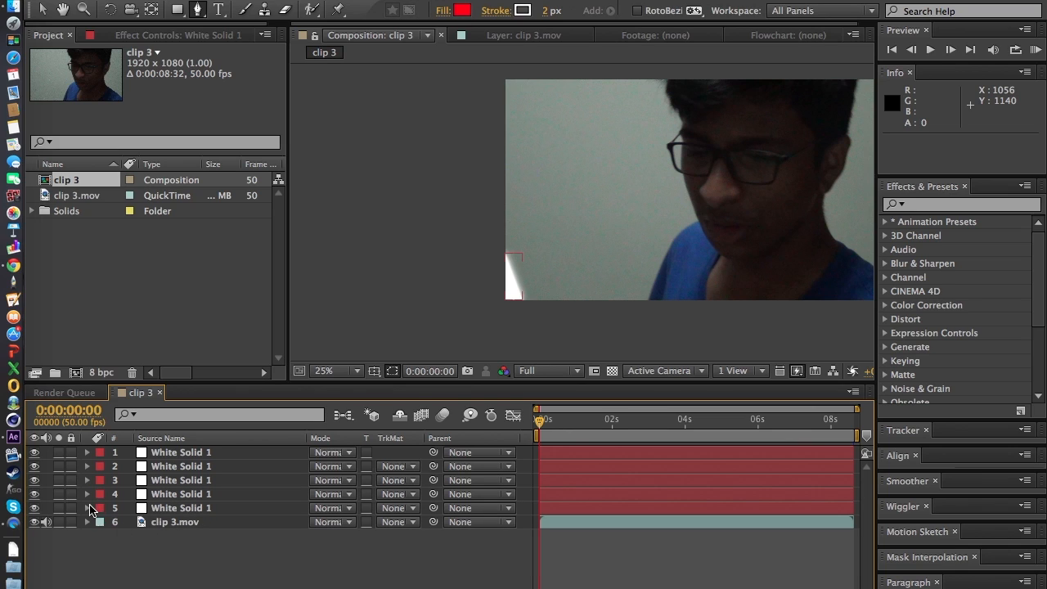
pyautogui.click(87, 508)
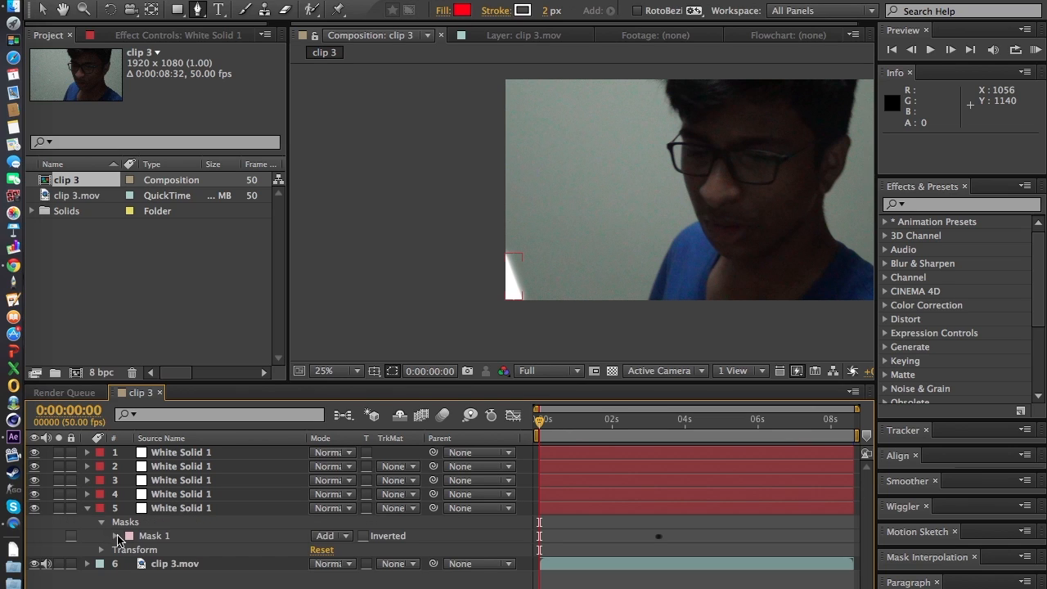
pyautogui.click(115, 535)
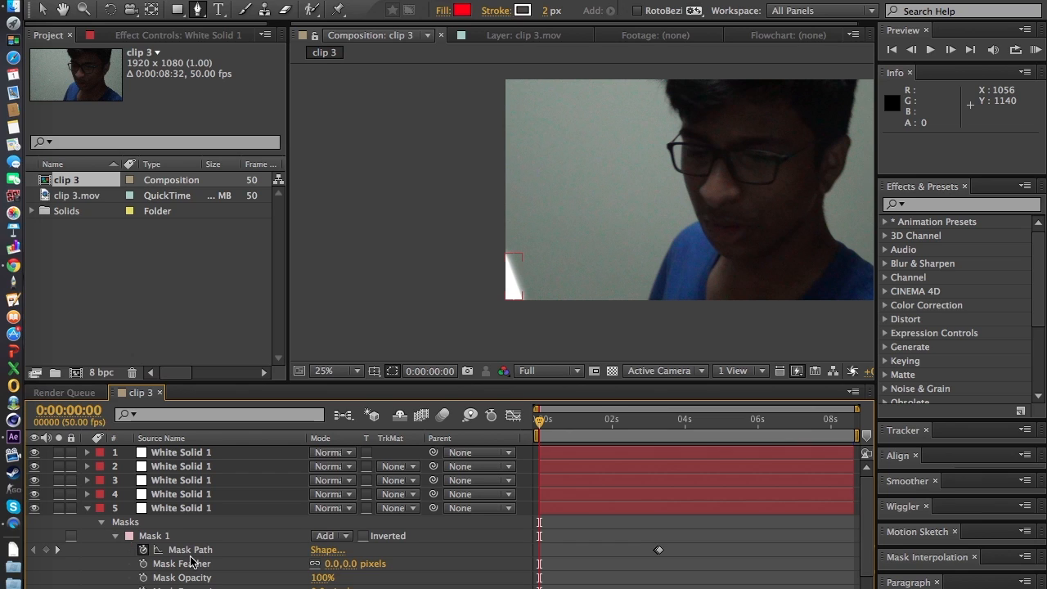
pyautogui.click(331, 564)
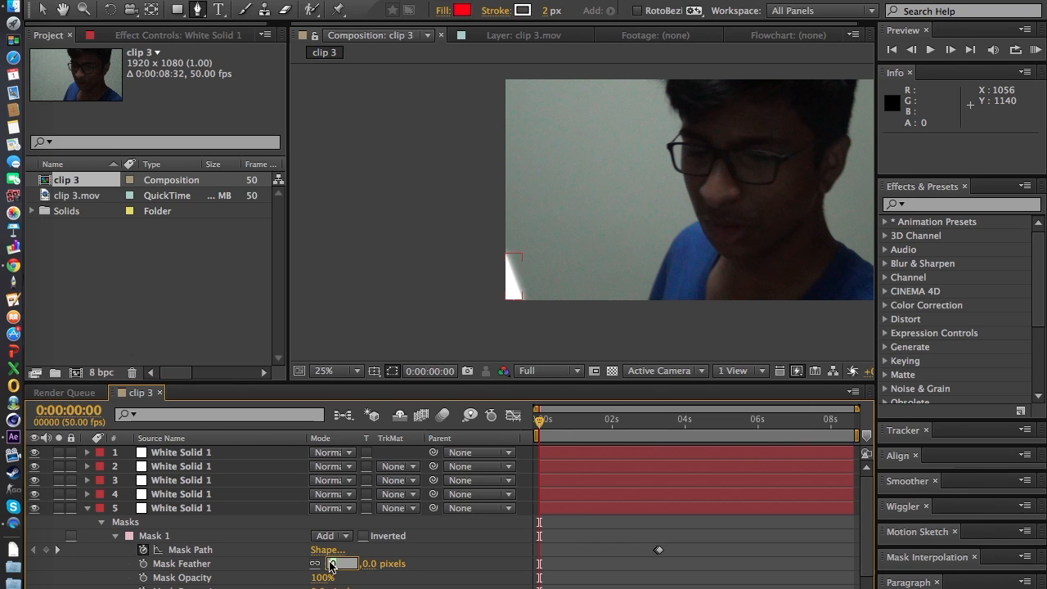
pyautogui.write('120')
pyautogui.press('Return')
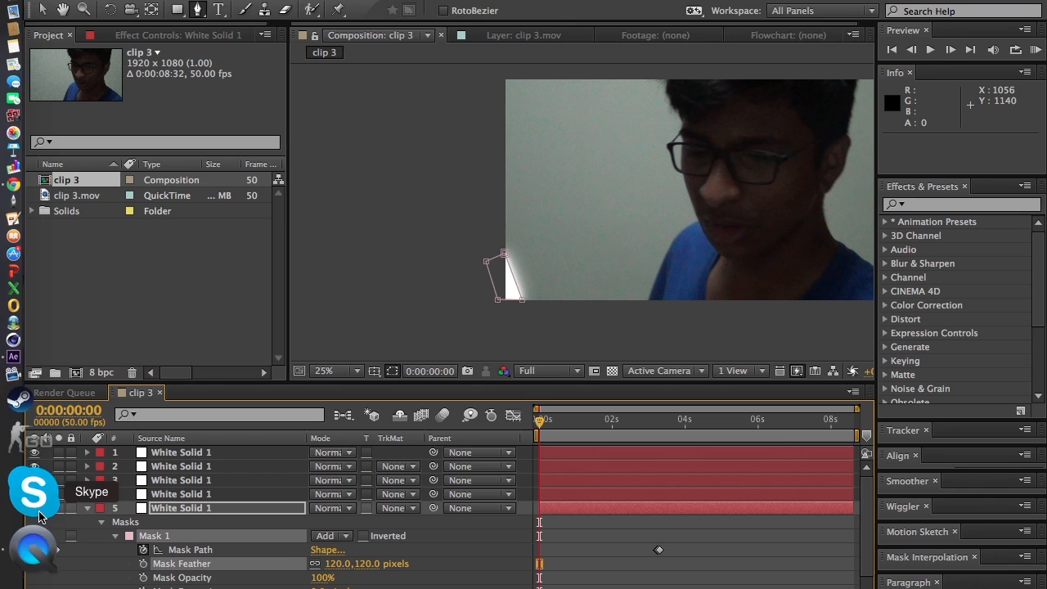
pyautogui.click(88, 509)
# Go to 0:00:03:16 in the timeline and create a new black solid at 1920 x 1080 pixels
pyautogui.moveTo(540, 427); pyautogui.dragTo(661, 425)
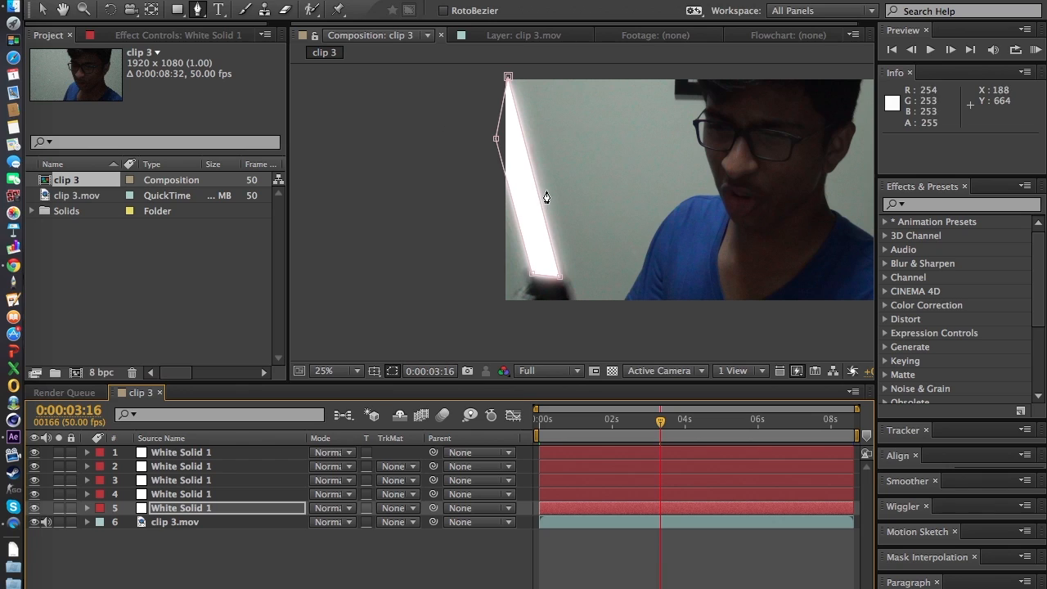
pyautogui.click(209, 535)
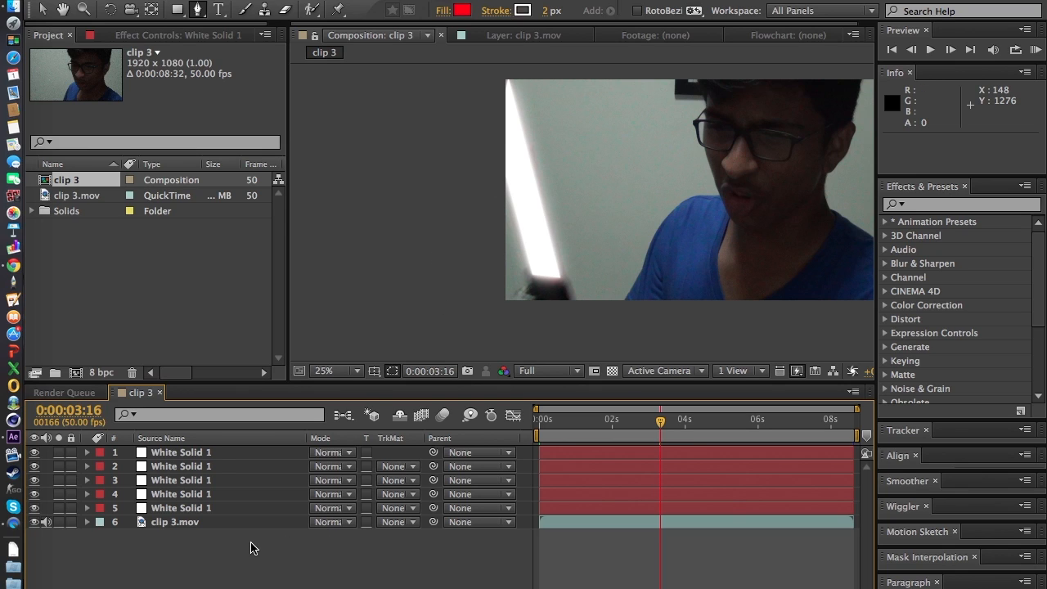
pyautogui.click(296, 0)
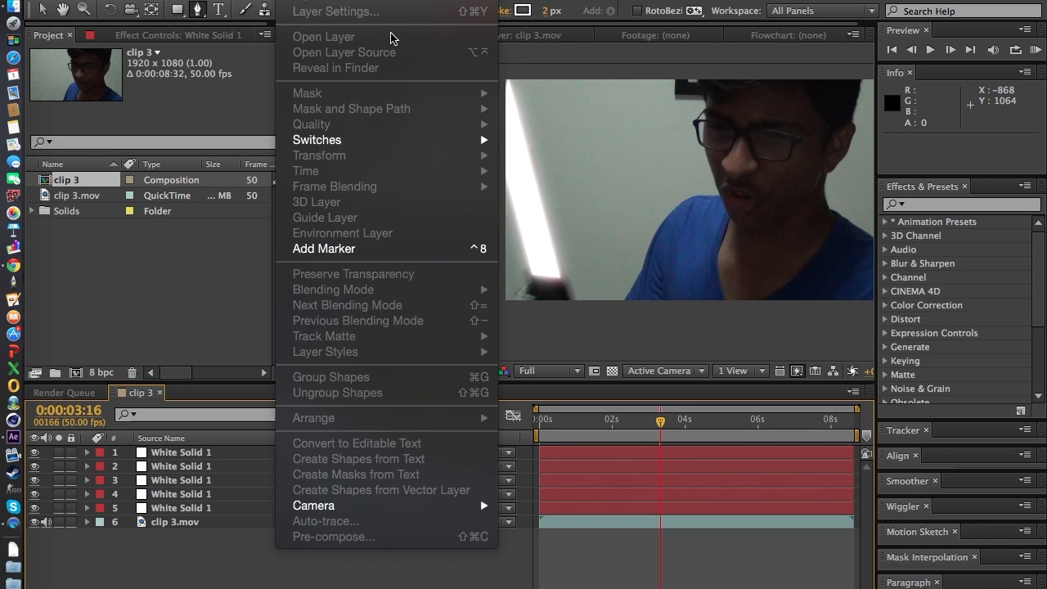
pyautogui.moveTo(313, 0)
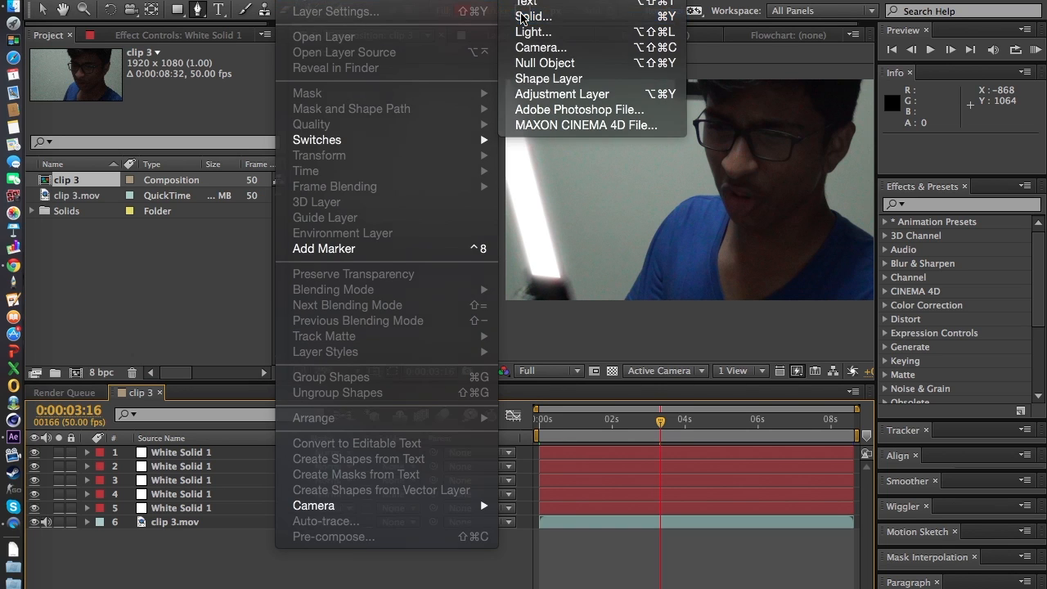
pyautogui.click(521, 17)
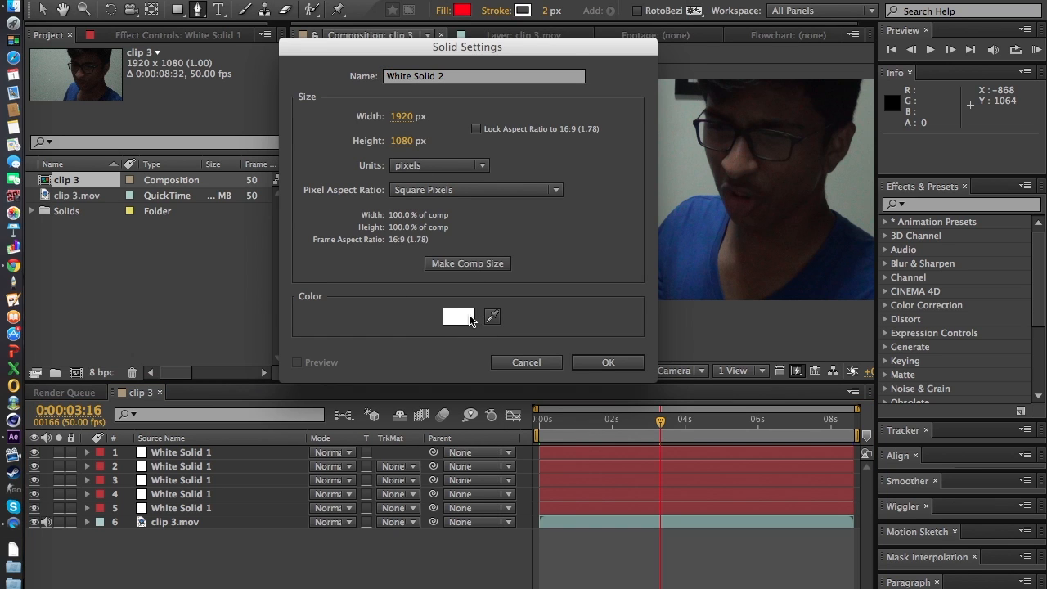
pyautogui.click(458, 316)
pyautogui.click(168, 213)
pyautogui.moveTo(225, 263); pyautogui.dragTo(327, 391)
pyautogui.click(373, 96)
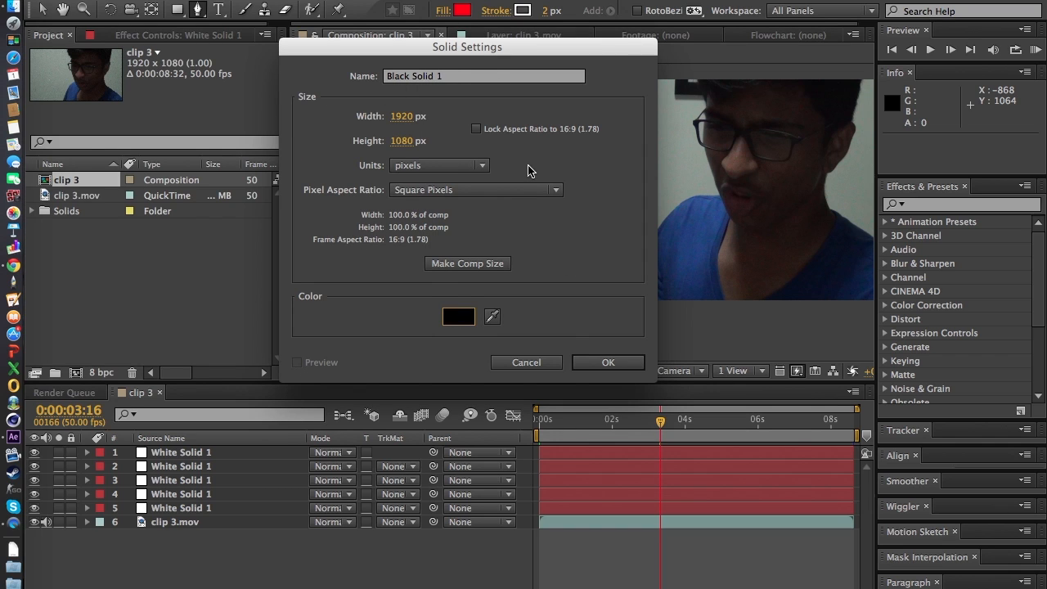
pyautogui.click(596, 362)
# Move the black solid below the White Solid 1 layers, directly above clip 3.mov, and return to the start of the timeline
pyautogui.moveTo(221, 453)
pyautogui.mouseDown()
pyautogui.moveTo(217, 498)
pyautogui.moveTo(228, 518)
pyautogui.moveTo(219, 502)
pyautogui.mouseUp()
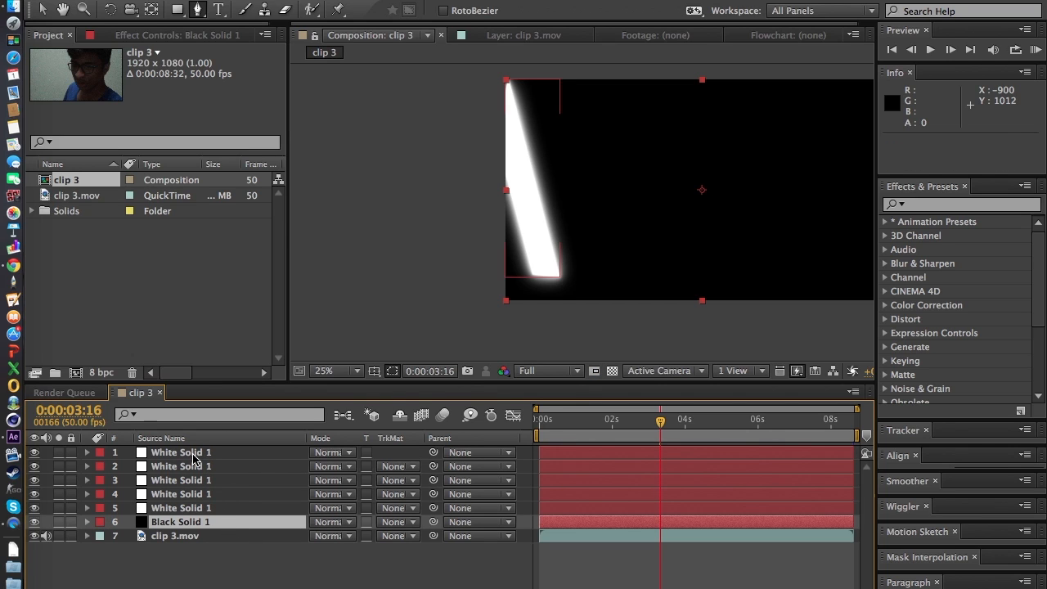
pyautogui.click(221, 550)
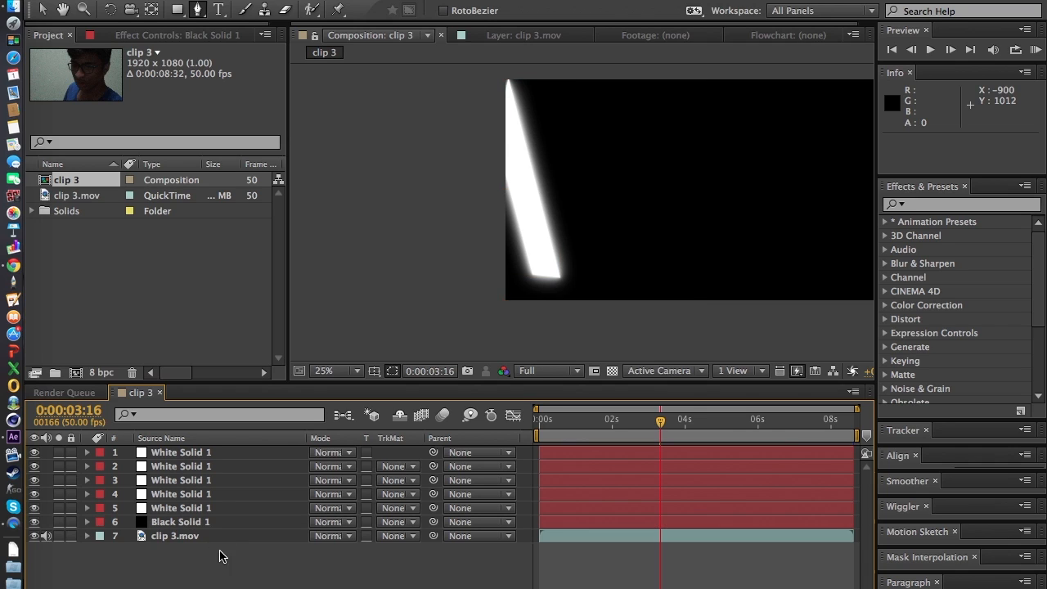
pyautogui.click(215, 538)
pyautogui.click(341, 570)
pyautogui.moveTo(668, 426); pyautogui.dragTo(524, 420)
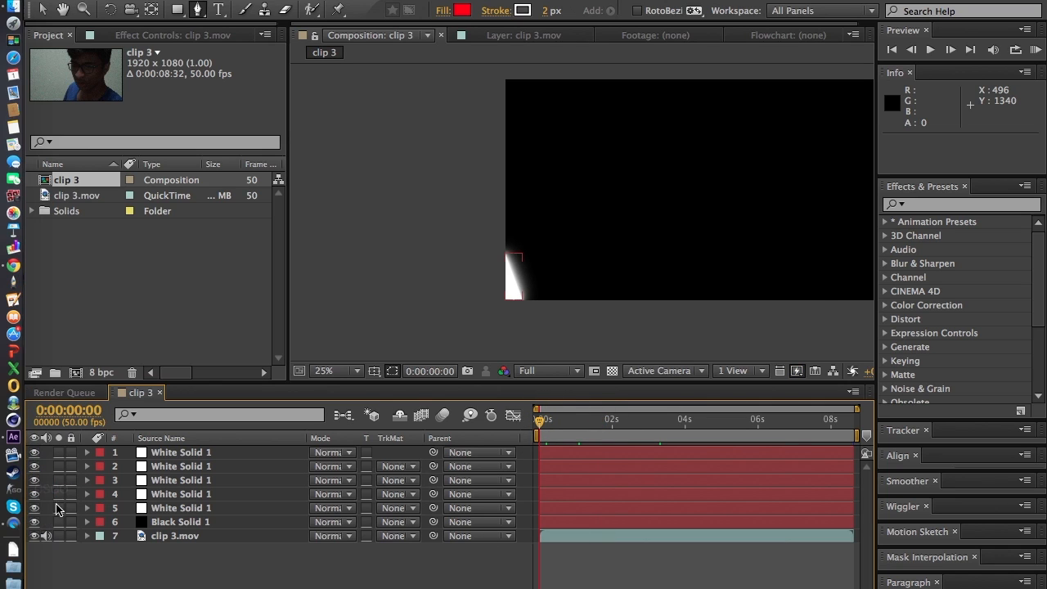
pyautogui.click(35, 522)
pyautogui.click(35, 522)
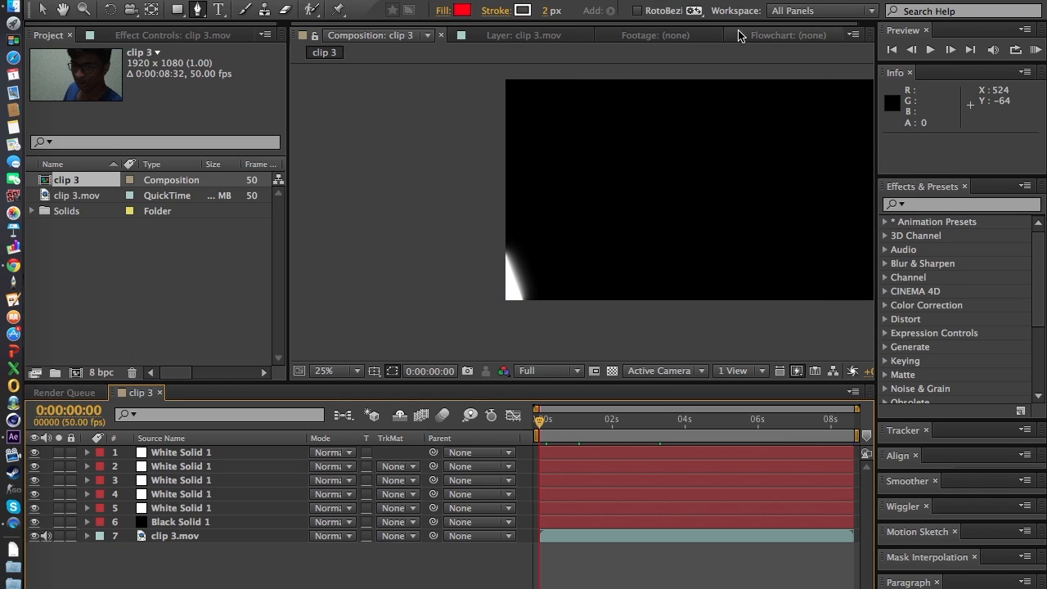
# Create a new composition from the clip 3.mov footage
pyautogui.click(62, 9)
pyautogui.moveTo(646, 174)
pyautogui.mouseDown()
pyautogui.moveTo(539, 156)
pyautogui.moveTo(530, 204)
pyautogui.moveTo(539, 217)
pyautogui.mouseUp()
pyautogui.click(347, 253)
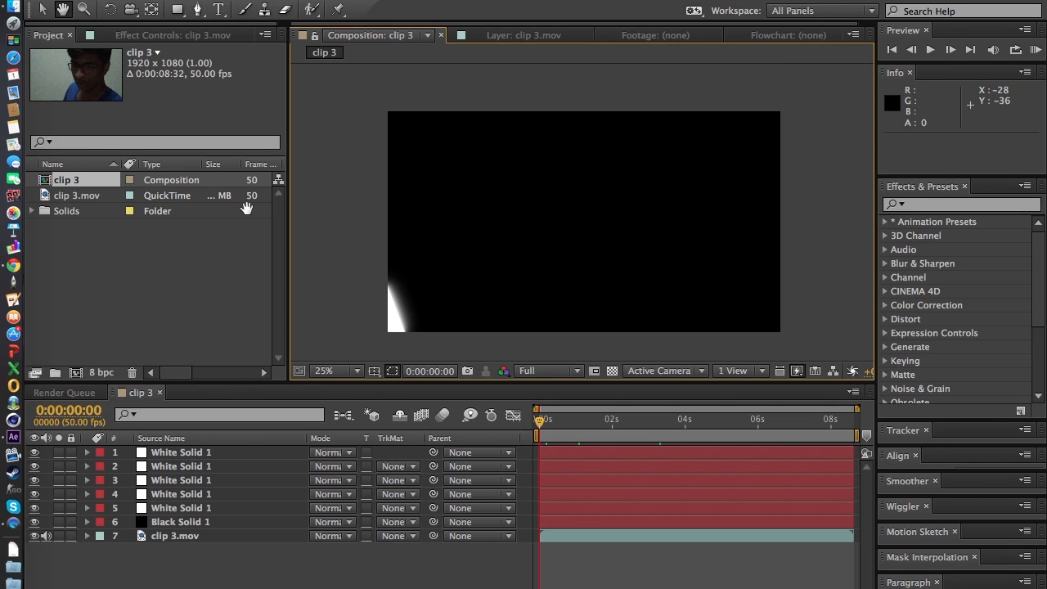
pyautogui.click(79, 76)
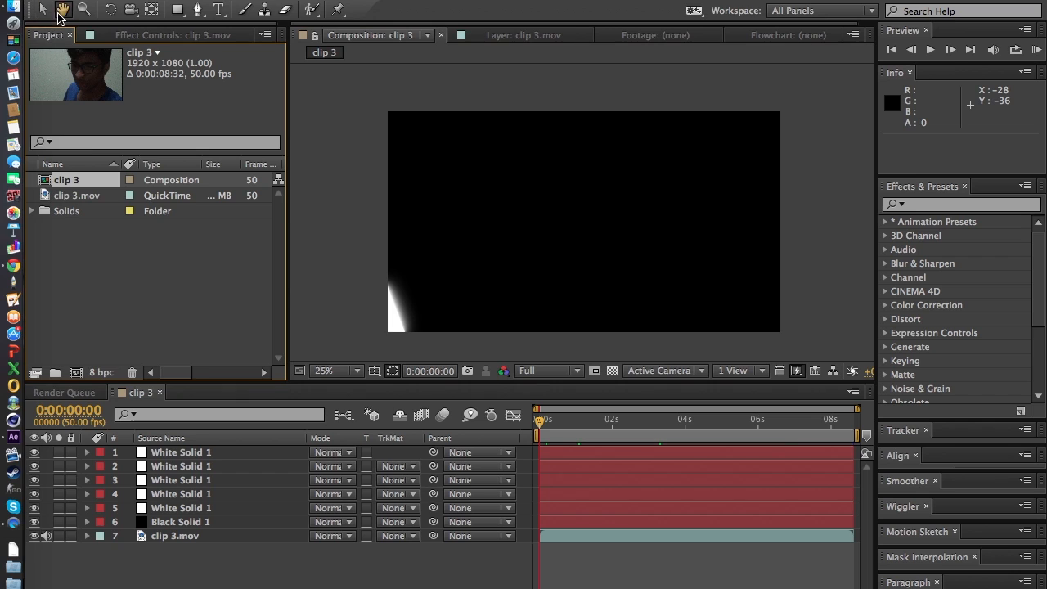
pyautogui.press('v')
pyautogui.click(97, 197)
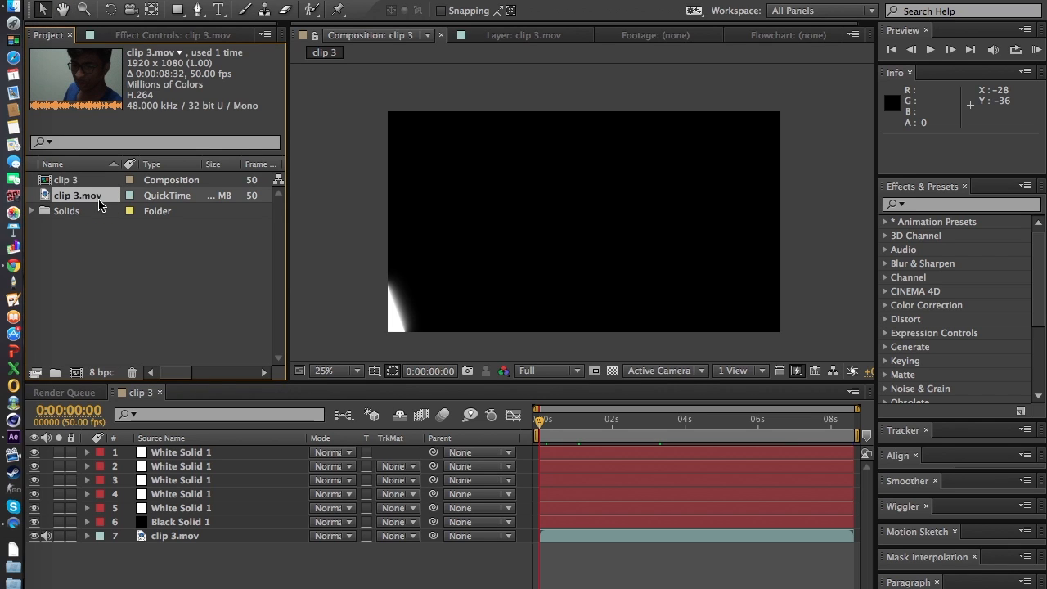
pyautogui.rightClick(100, 197)
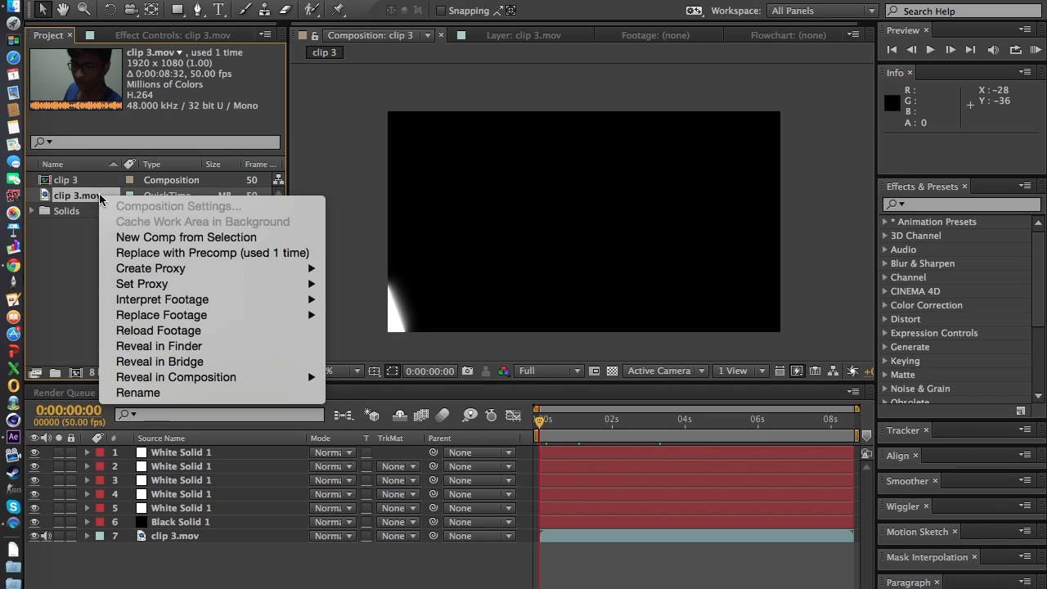
pyautogui.click(138, 237)
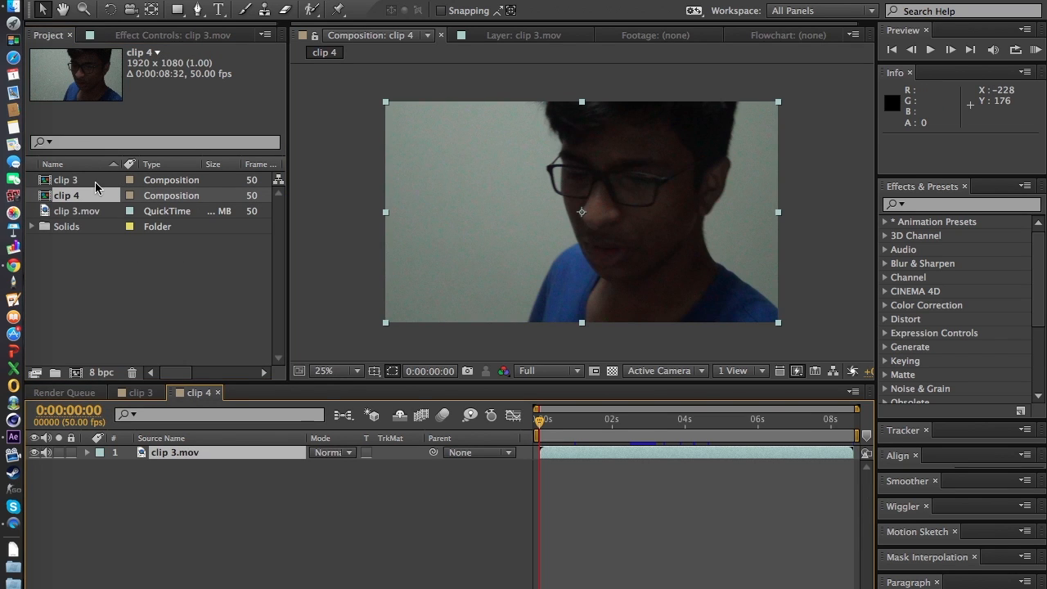
# Add the clip 3 composition to clip 4 as a layer above clip 3.mov, keeping the playhead at the start
pyautogui.click(94, 182)
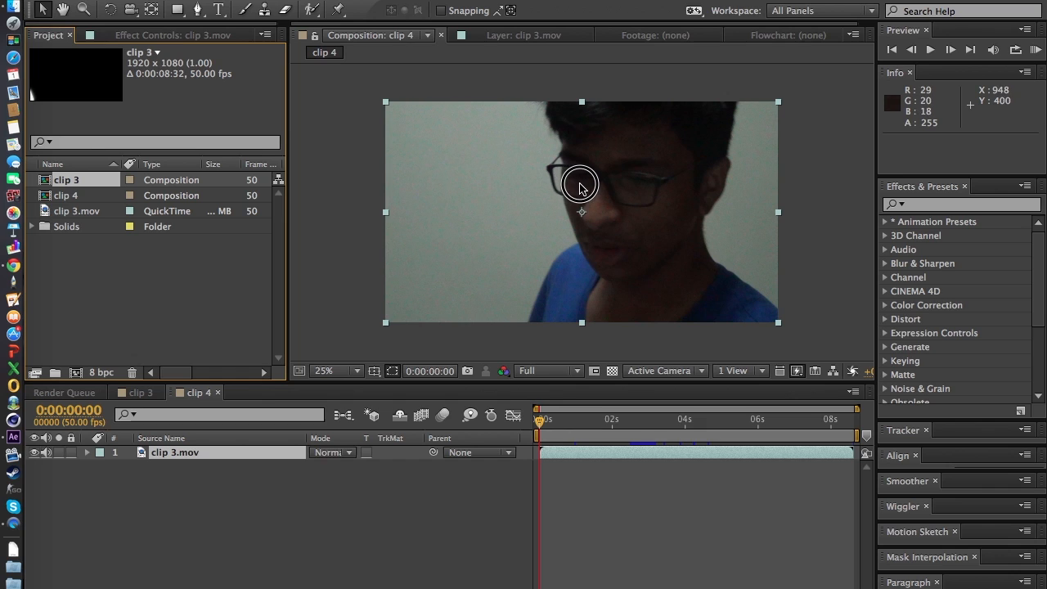
pyautogui.click(61, 181)
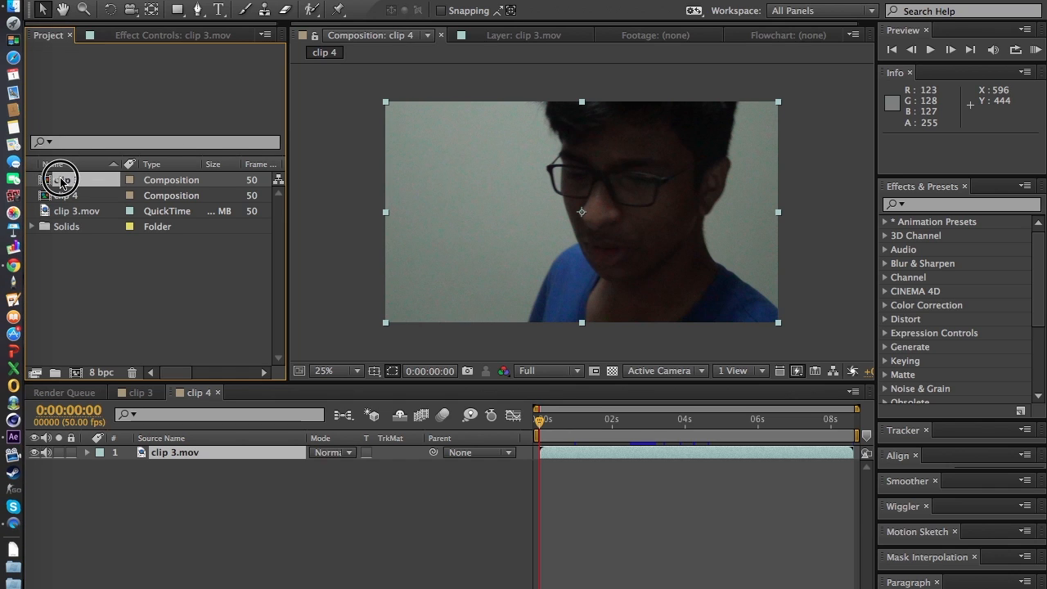
pyautogui.moveTo(88, 184); pyautogui.dragTo(589, 212)
pyautogui.click(569, 436)
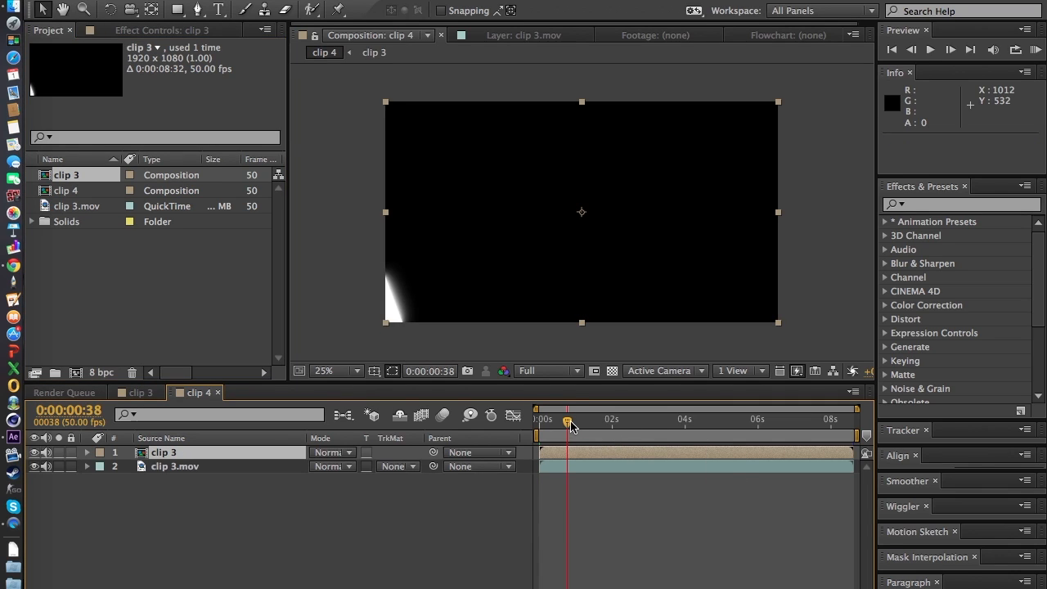
pyautogui.press('Home')
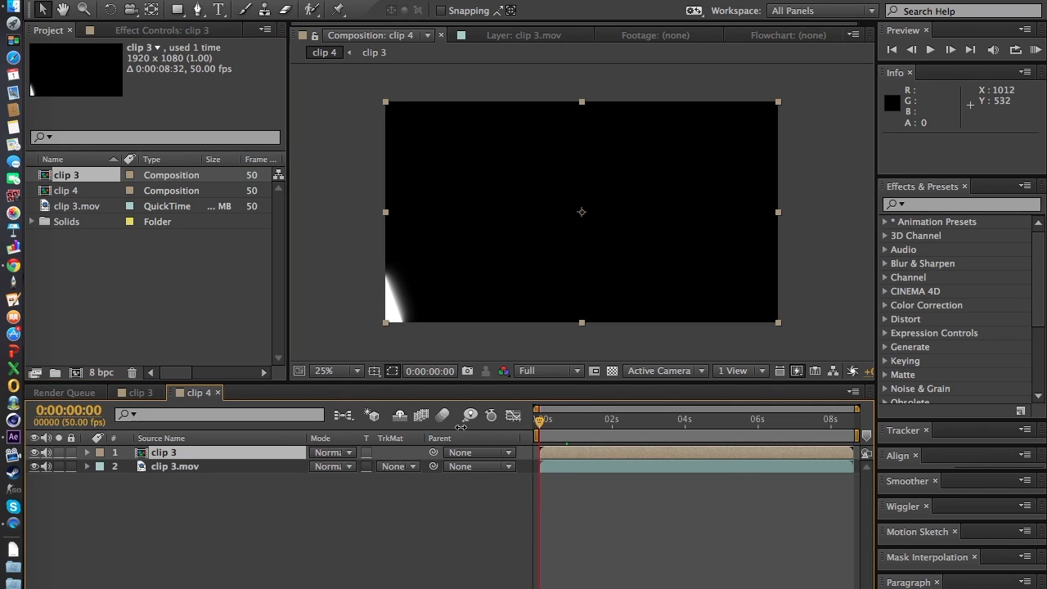
# Set the blending mode of the clip 3 layer in the clip 4 composition to Screen
pyautogui.click(245, 491)
pyautogui.click(226, 458)
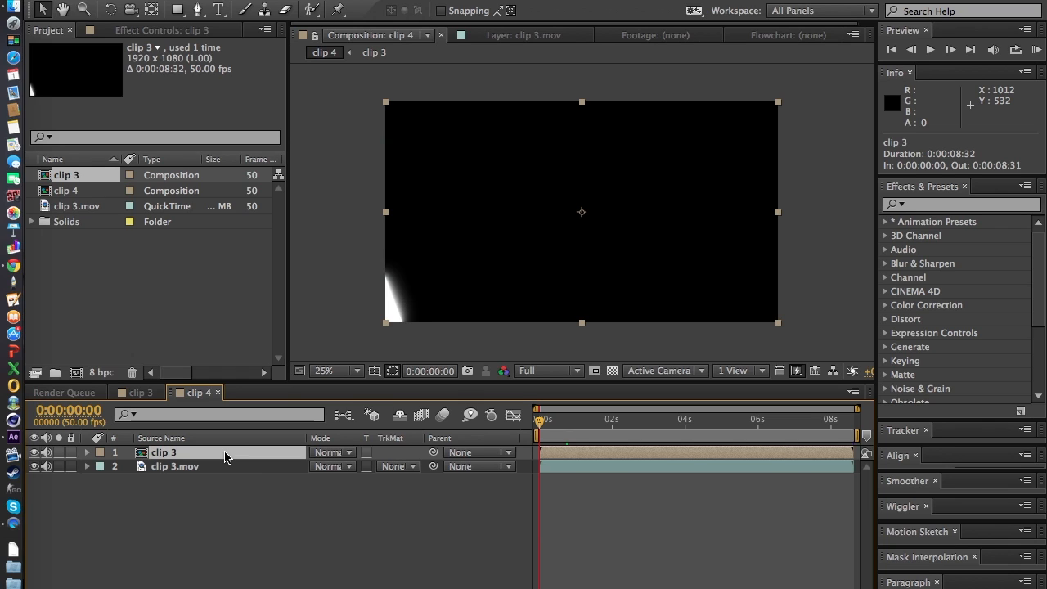
pyautogui.doubleClick(226, 455)
pyautogui.click(195, 393)
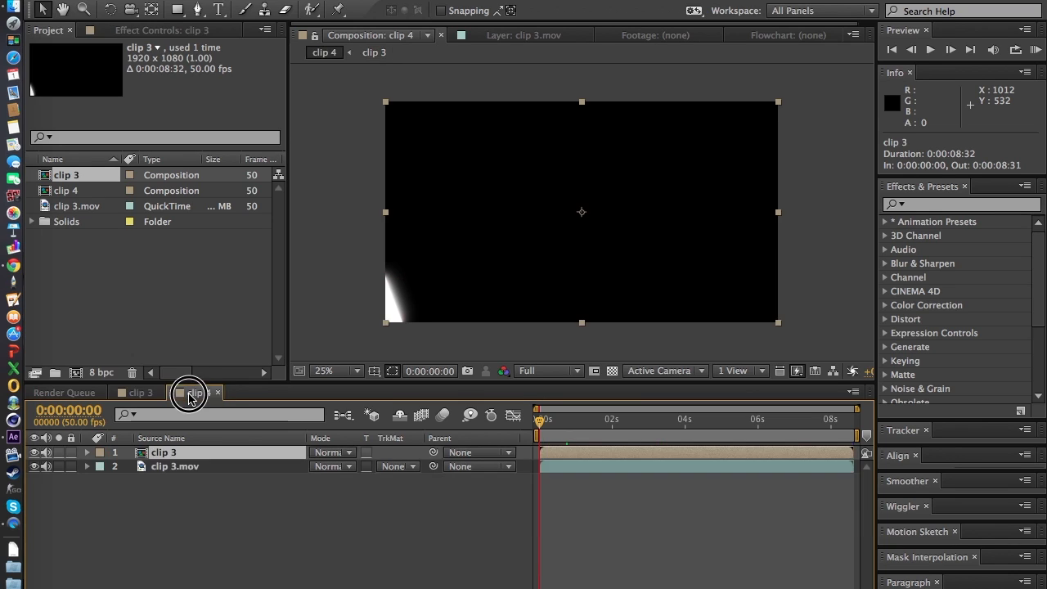
pyautogui.rightClick(229, 455)
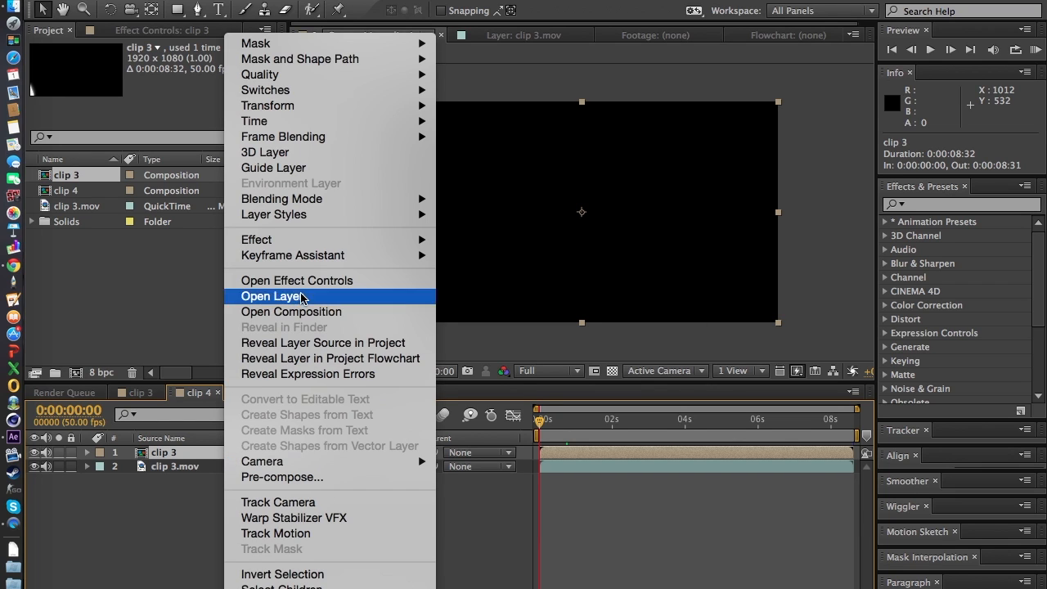
pyautogui.moveTo(320, 203)
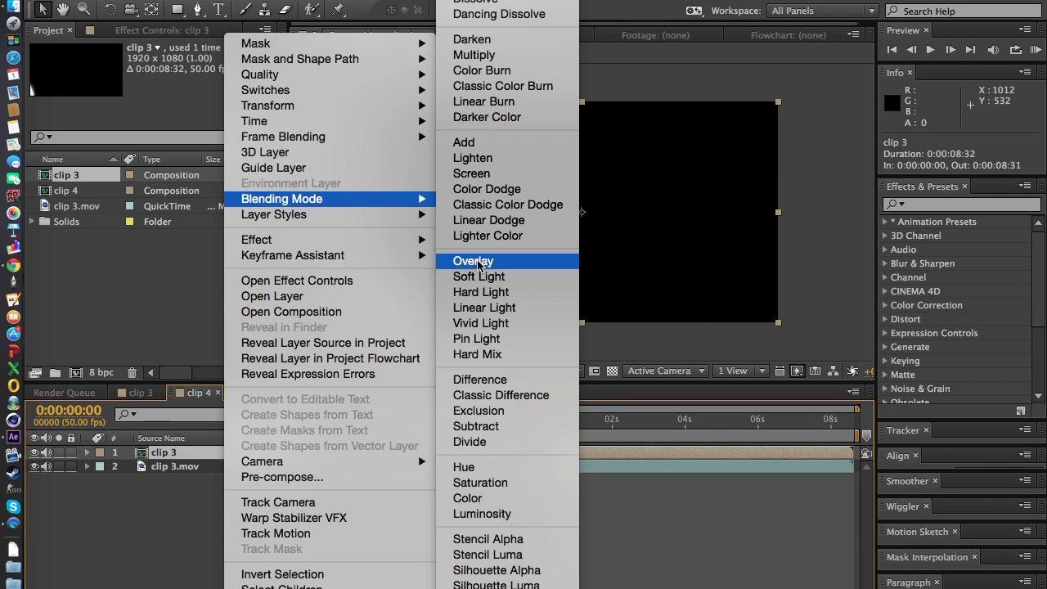
pyautogui.click(505, 176)
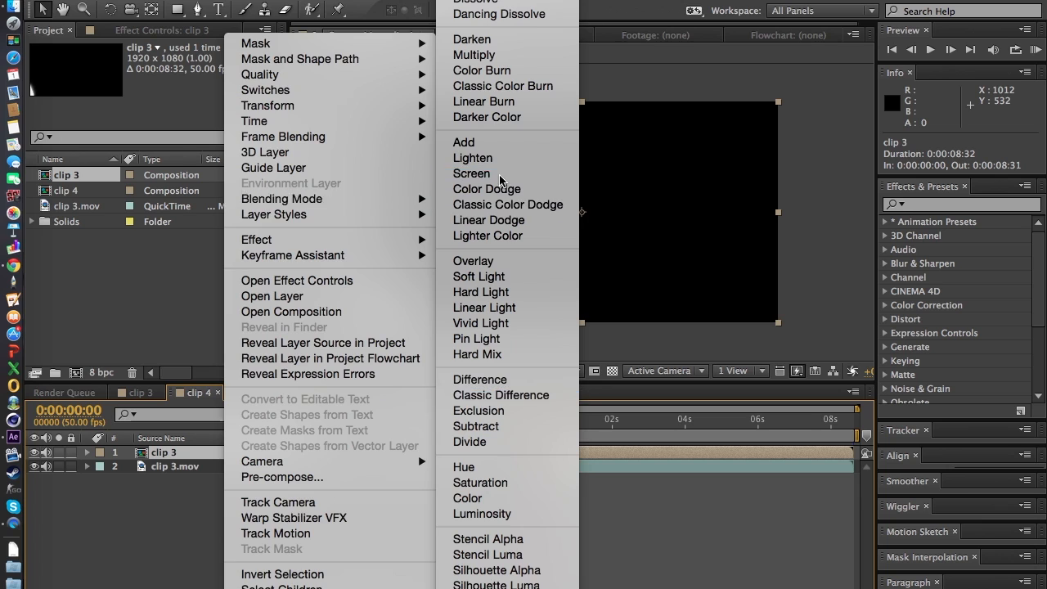
# Scrub through the clip 4 composition to check the Screen-blended glow over the footage, and return to the start
pyautogui.moveTo(537, 422); pyautogui.dragTo(675, 425)
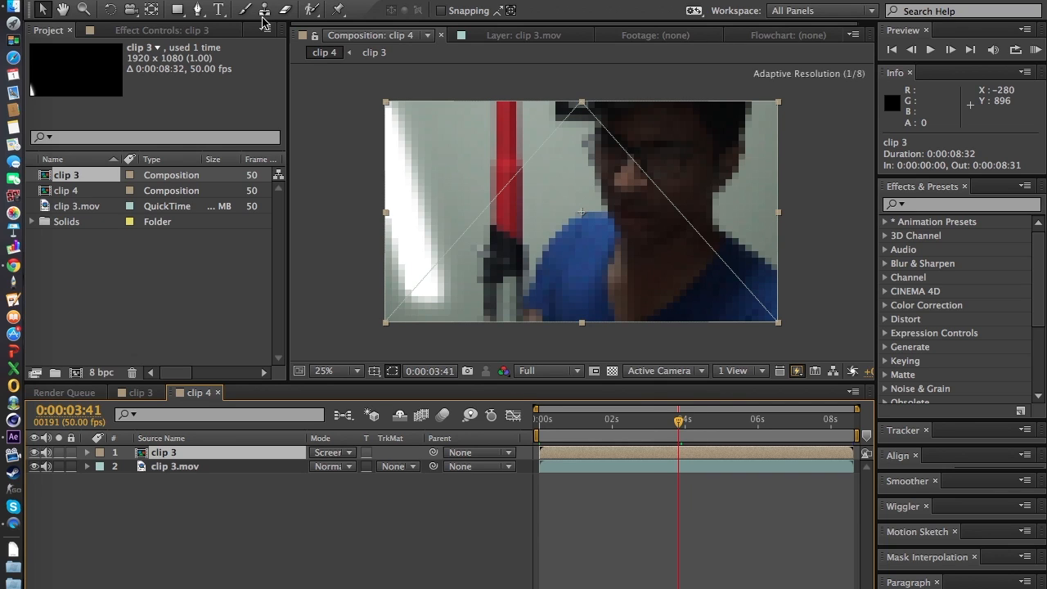
pyautogui.moveTo(680, 421); pyautogui.dragTo(532, 420)
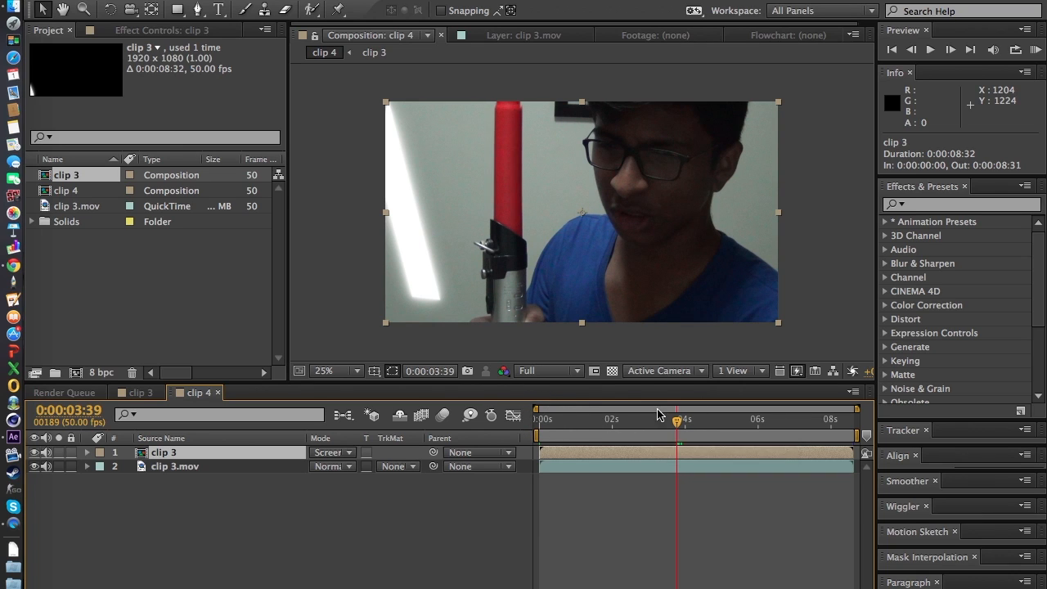
pyautogui.moveTo(675, 421); pyautogui.dragTo(502, 423)
# Apply the Color Balance effect to the clip 3 layer in the clip 4 composition
pyautogui.click(171, 514)
pyautogui.click(163, 452)
pyautogui.doubleClick(163, 452)
pyautogui.click(191, 393)
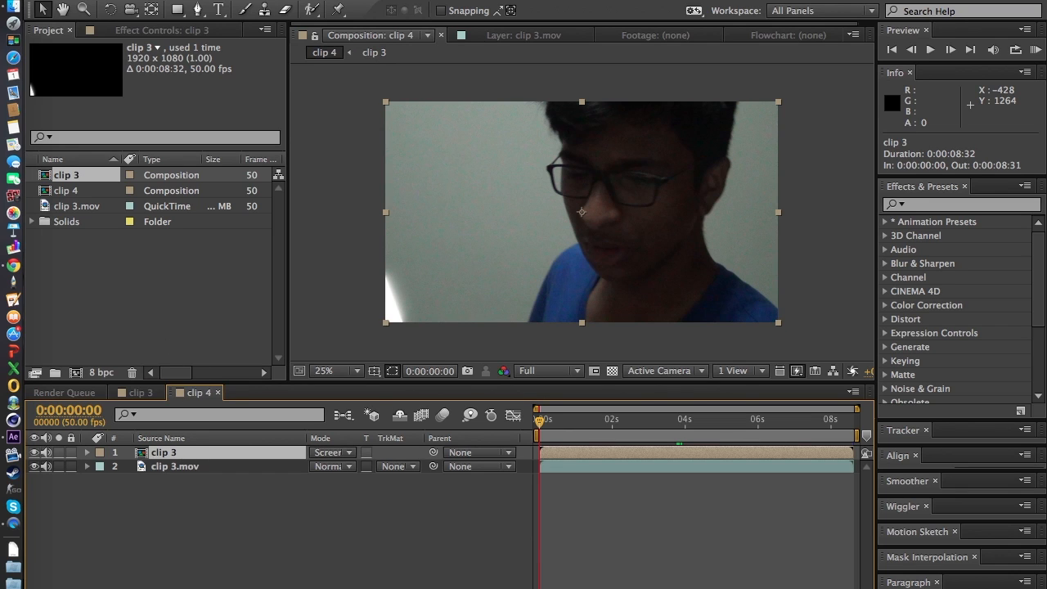
pyautogui.click(340, 0)
pyautogui.moveTo(397, 0)
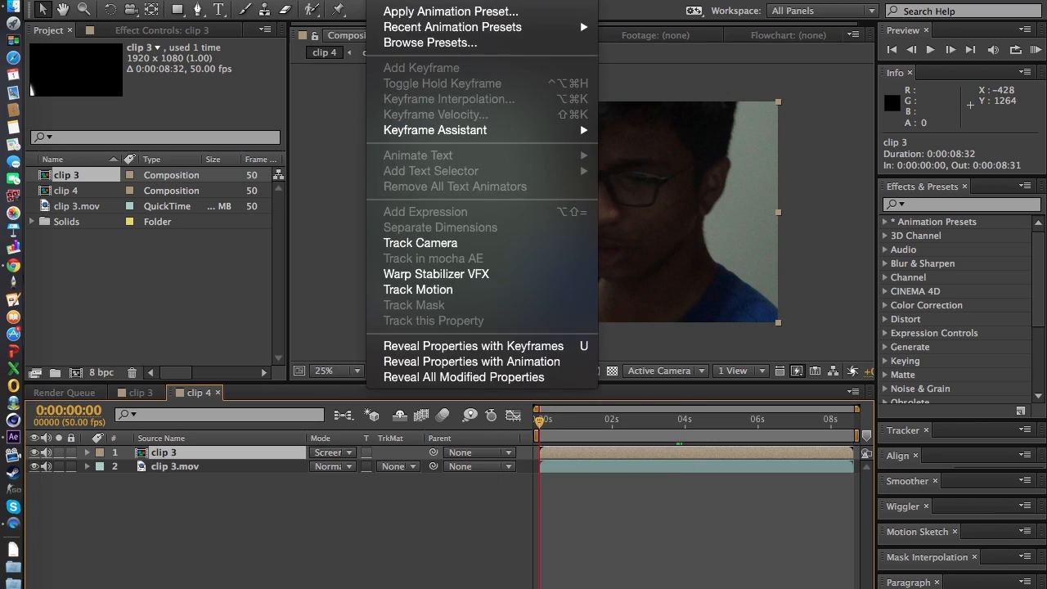
pyautogui.moveTo(359, 3)
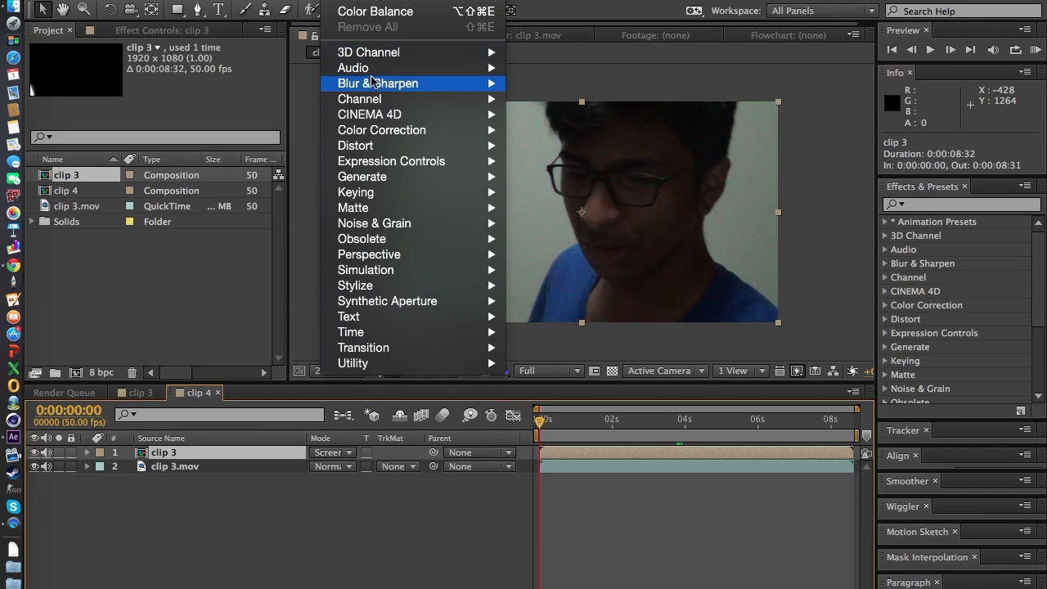
pyautogui.moveTo(399, 129)
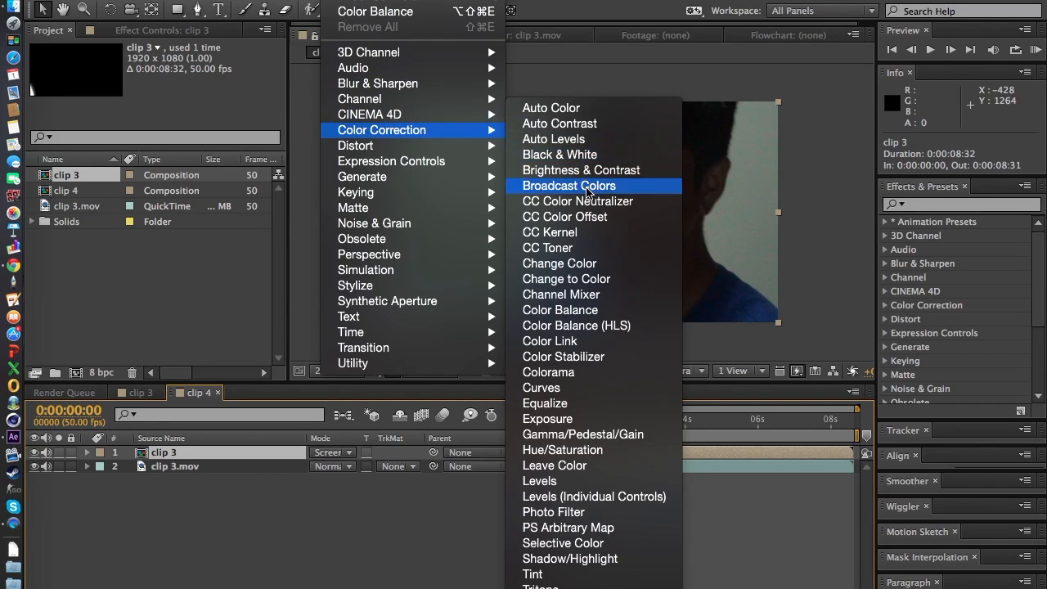
pyautogui.click(597, 313)
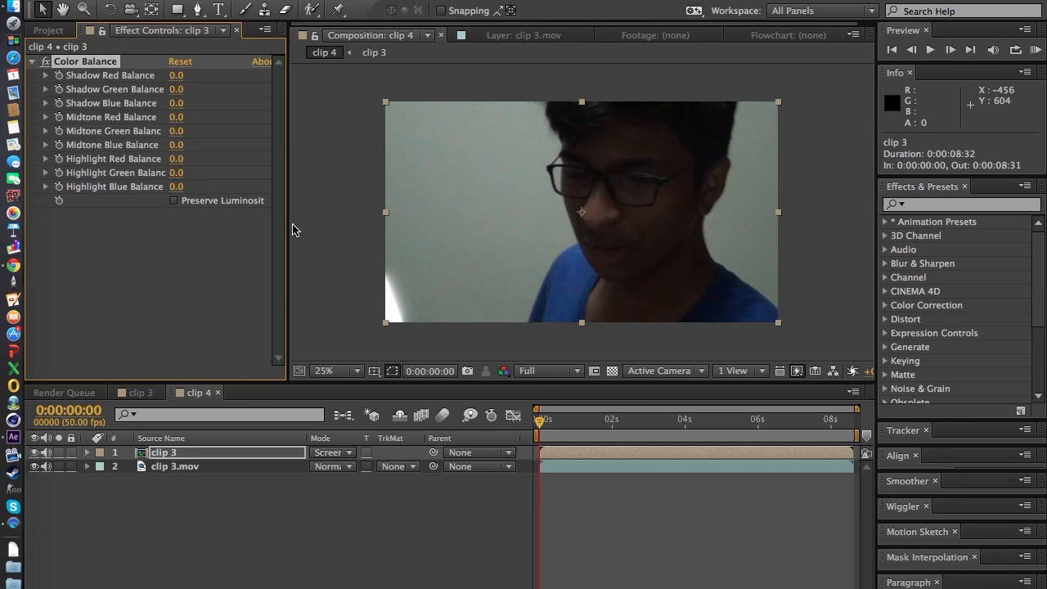
# Tint the glow green by setting Highlight, Midtone and Shadow Green Balance to 100 in the clip 3 layer's Color Balance
pyautogui.moveTo(174, 177); pyautogui.dragTo(315, 169)
pyautogui.moveTo(172, 127); pyautogui.dragTo(282, 129)
pyautogui.moveTo(174, 92); pyautogui.dragTo(321, 87)
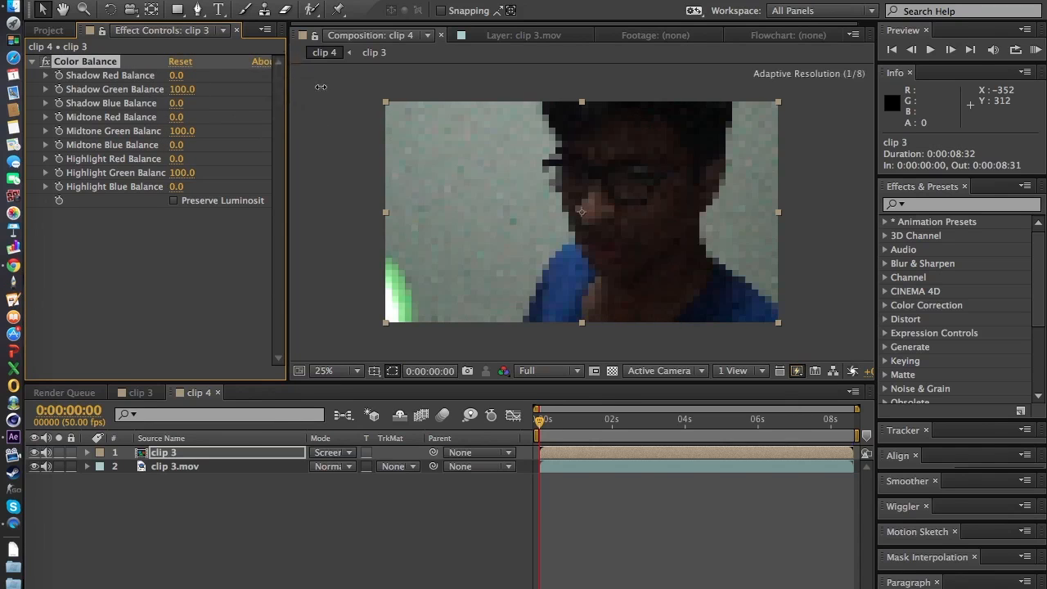
# At 0:00:03:16, turn the glow yellow with Shadow Green Balance at 82 and Midtone and Highlight Red Balance at 100
pyautogui.moveTo(559, 420); pyautogui.dragTo(621, 421)
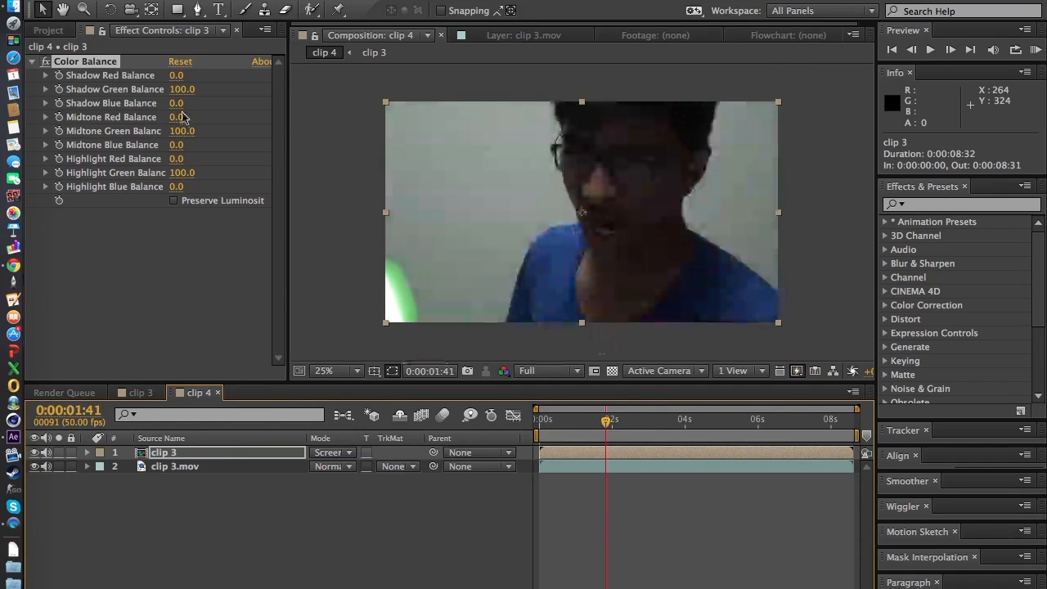
pyautogui.moveTo(636, 421); pyautogui.dragTo(660, 420)
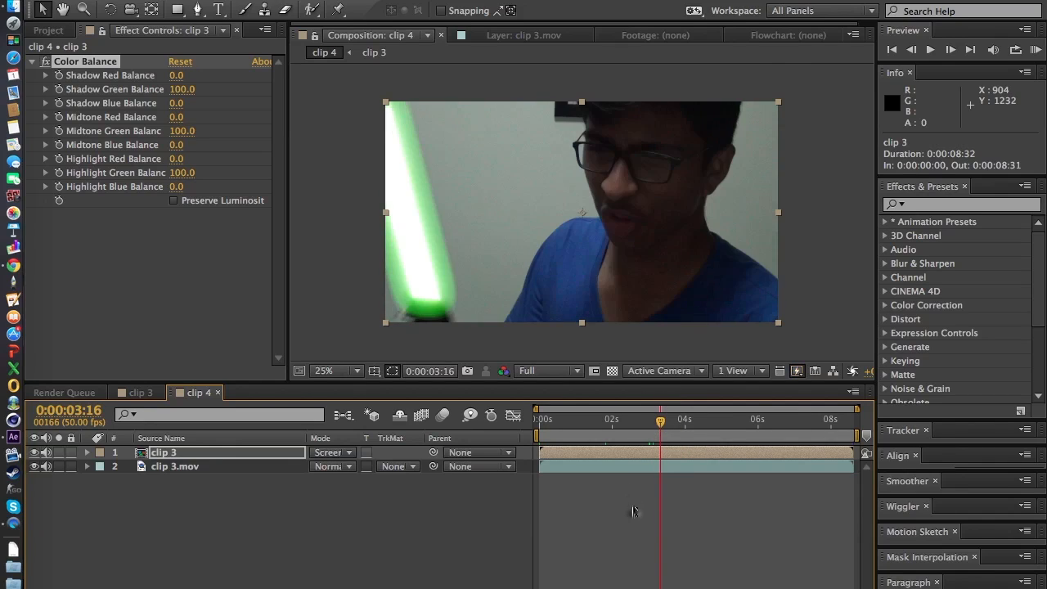
pyautogui.moveTo(178, 89); pyautogui.dragTo(311, 117)
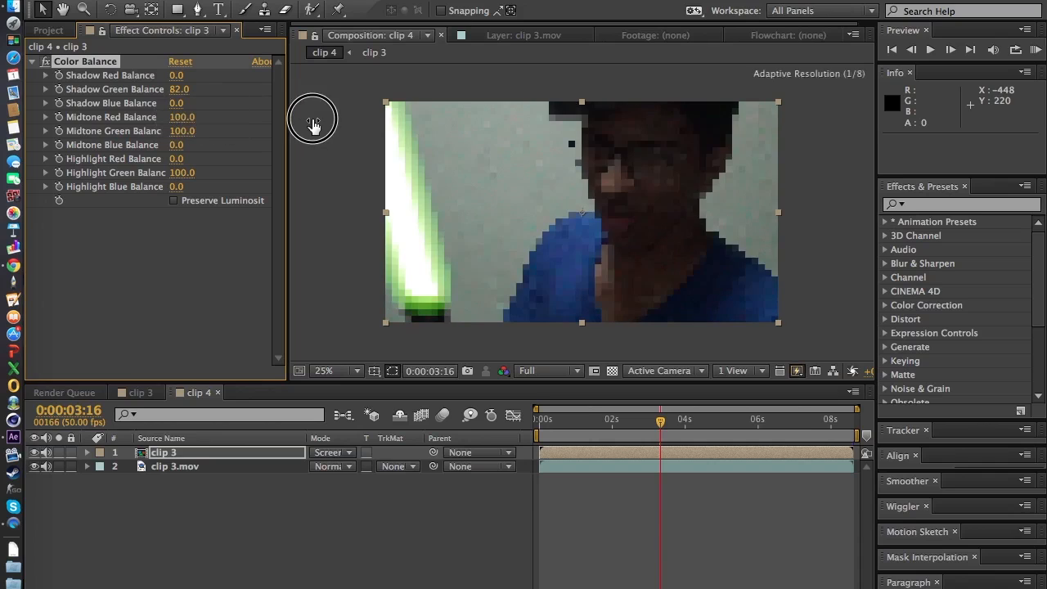
pyautogui.moveTo(184, 158); pyautogui.dragTo(394, 236)
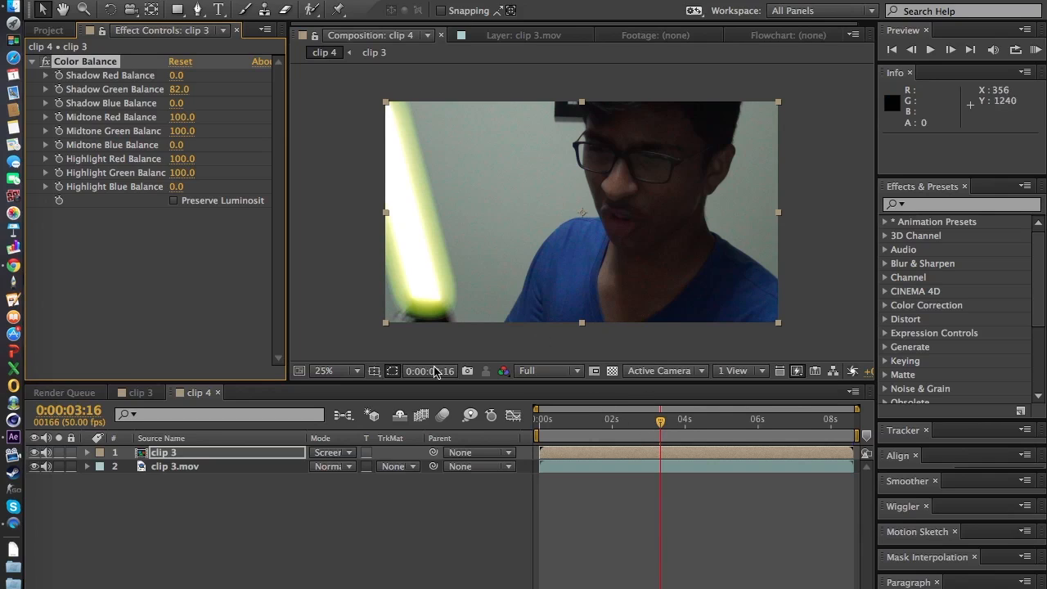
# Deselect the clip 3 layer and bring up the Render Queue
pyautogui.click(448, 497)
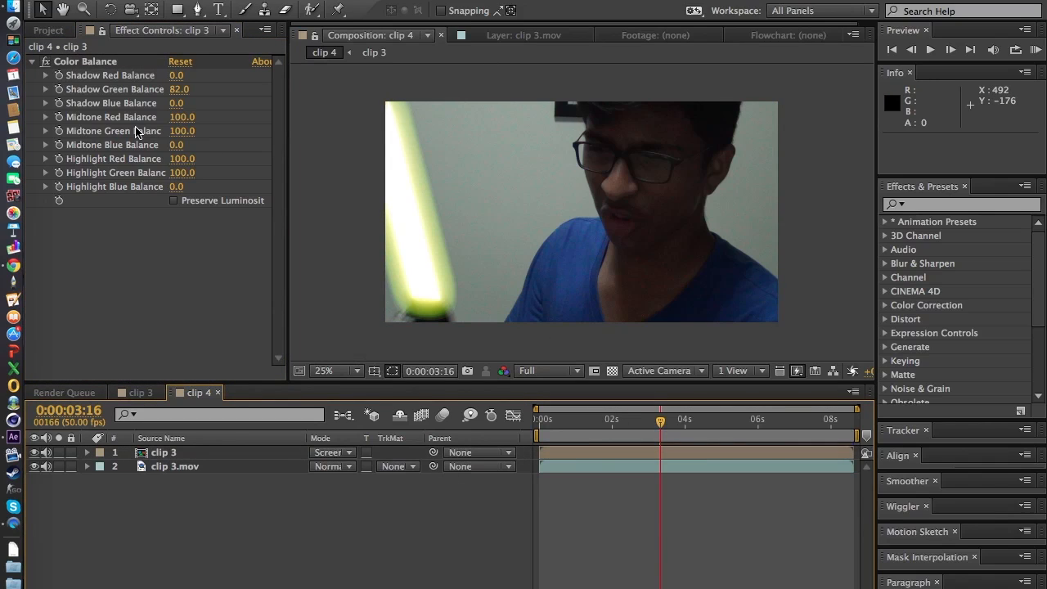
pyautogui.click(82, 393)
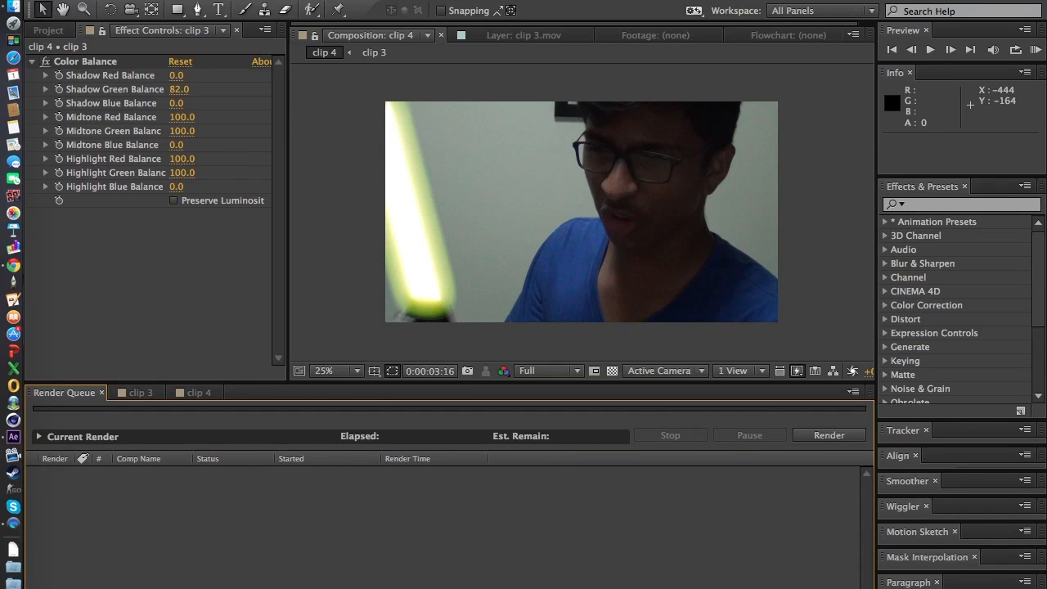